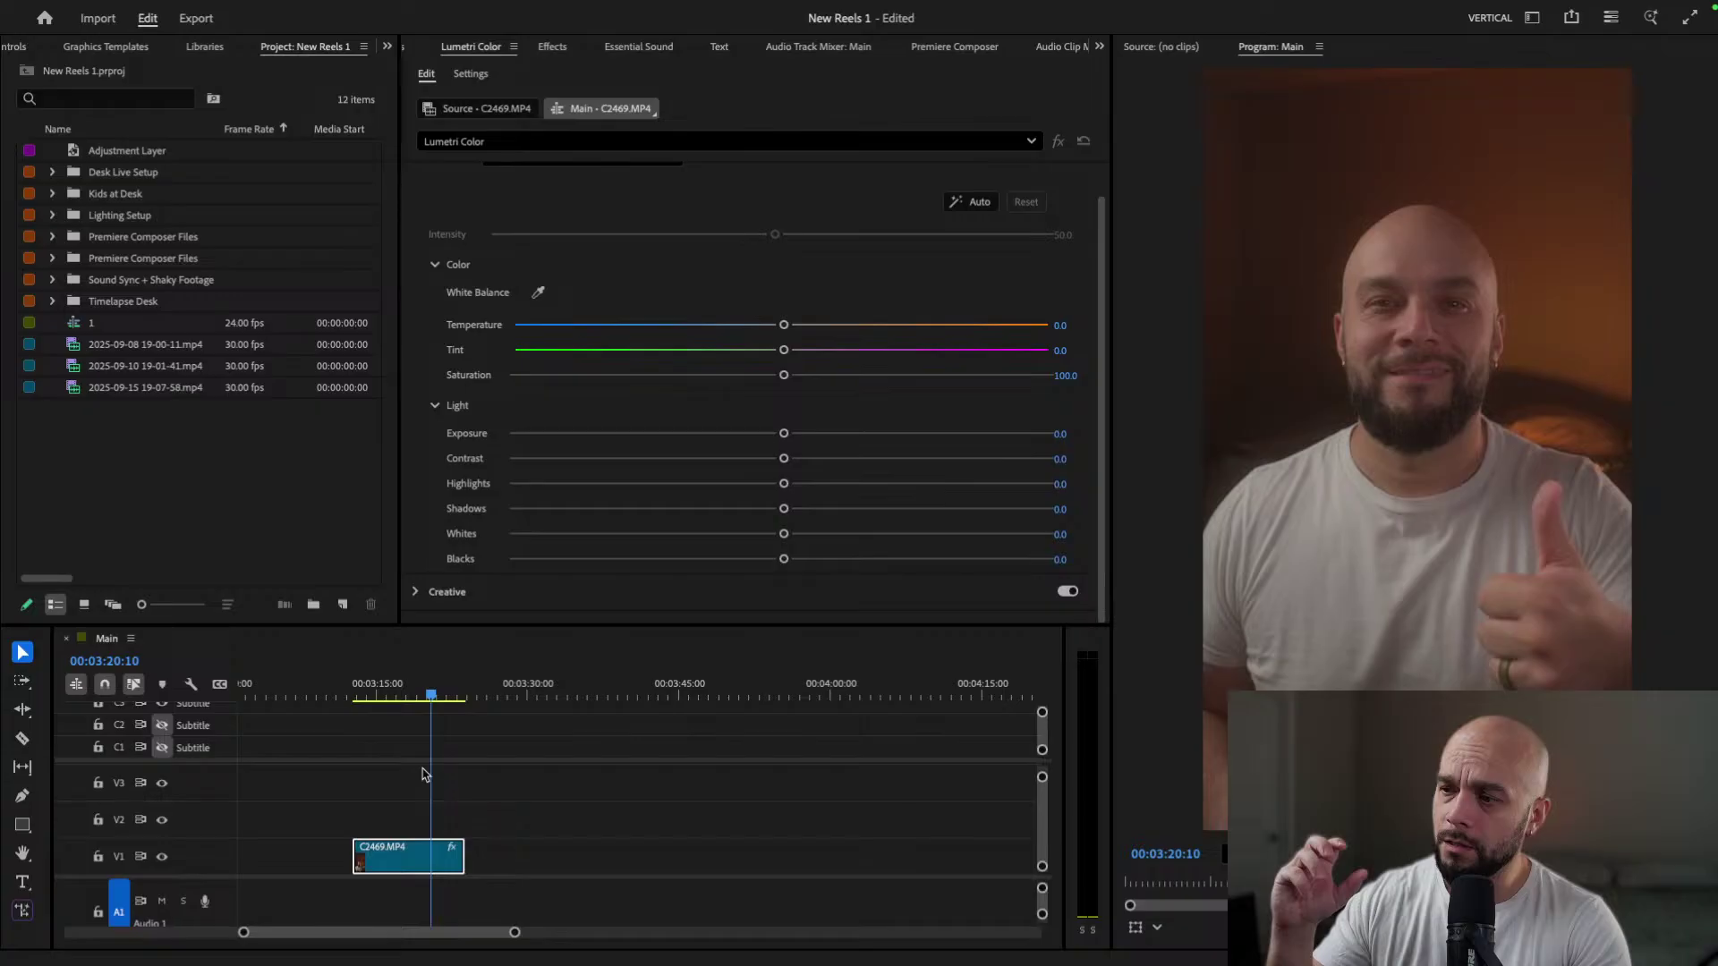
click(427, 696)
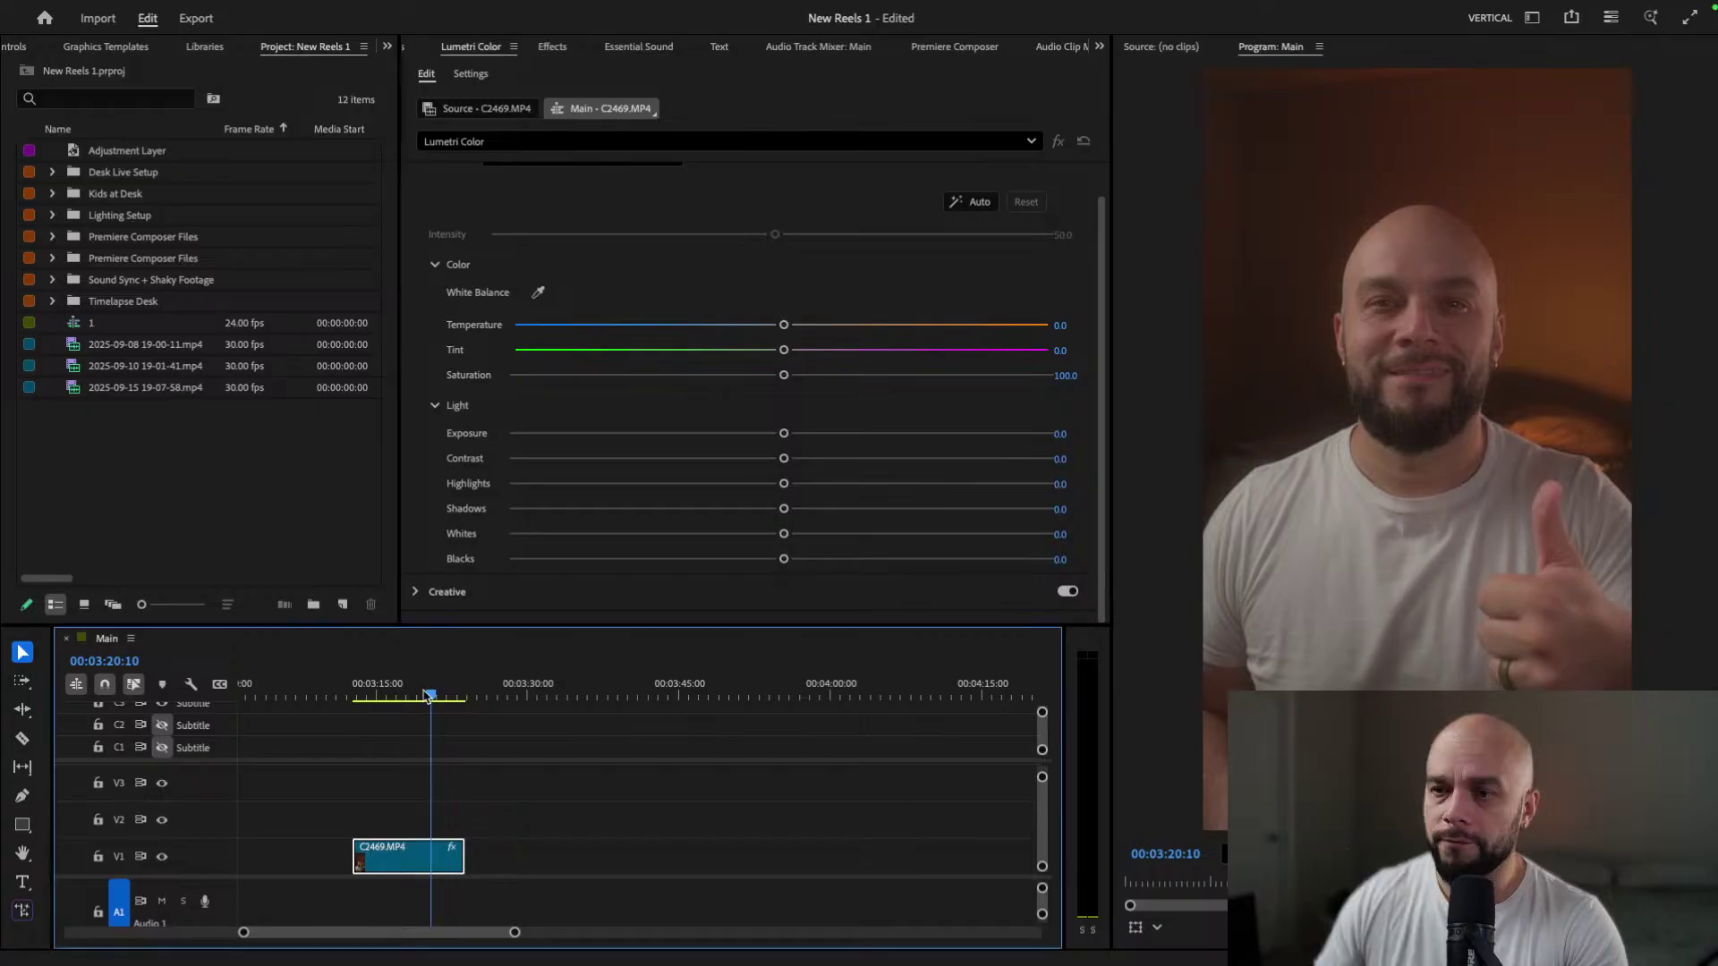
scroll(428, 696, left, 3)
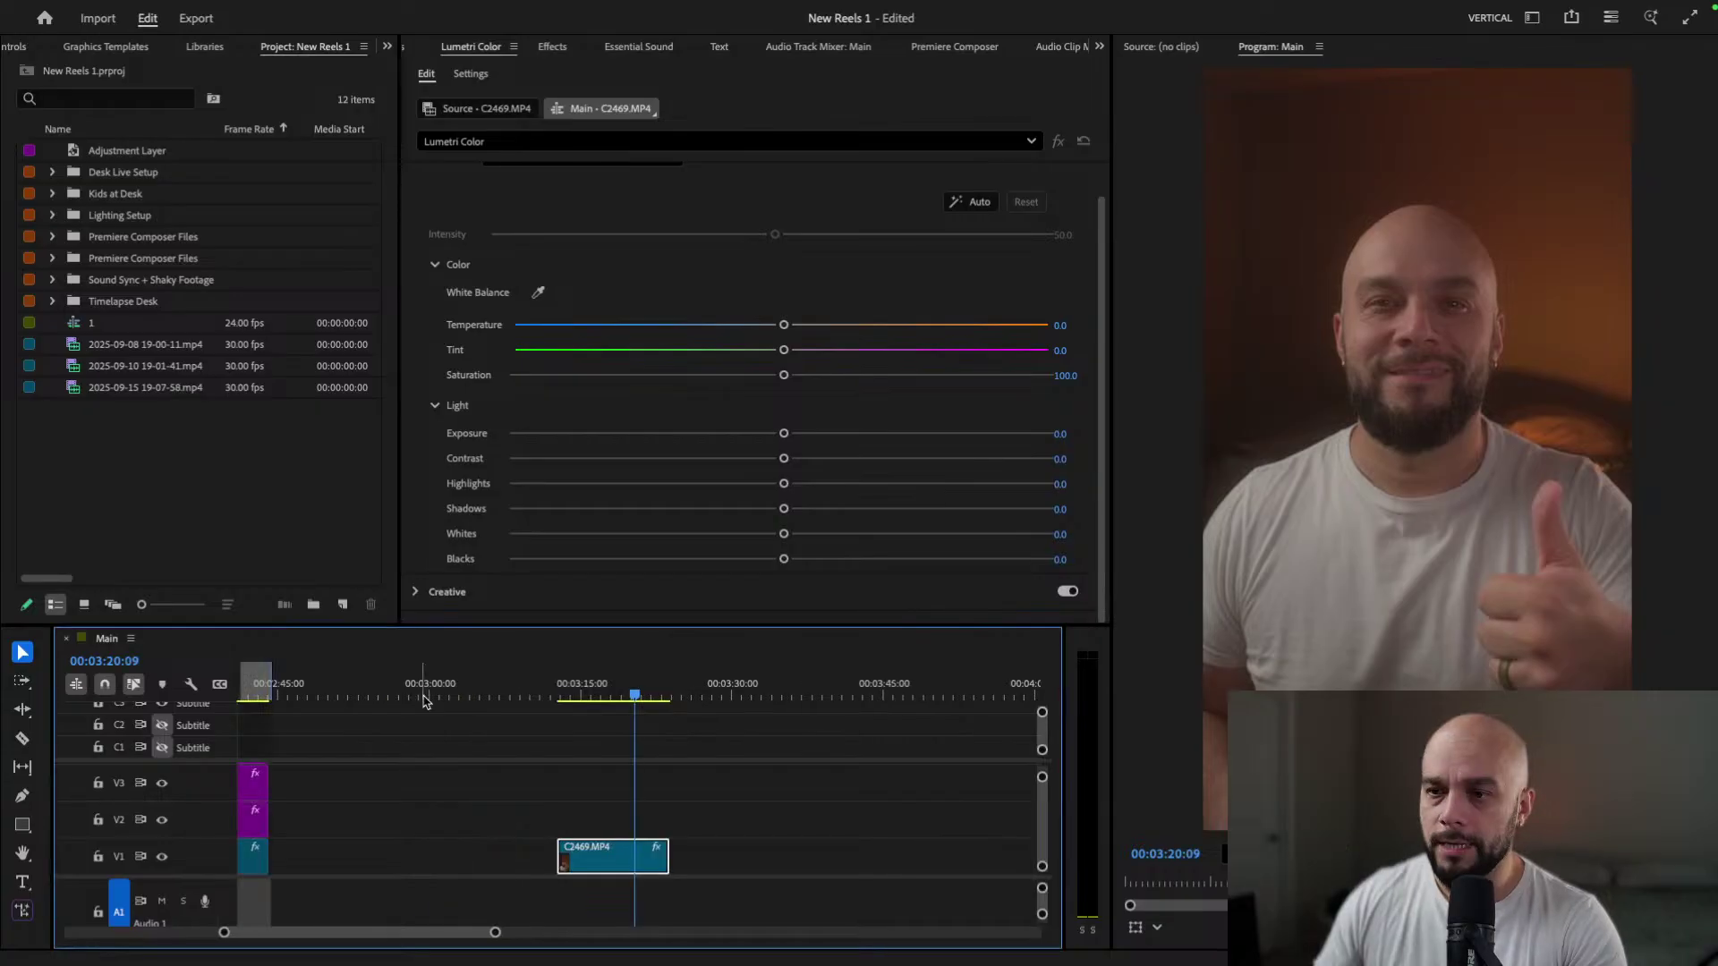
click(628, 690)
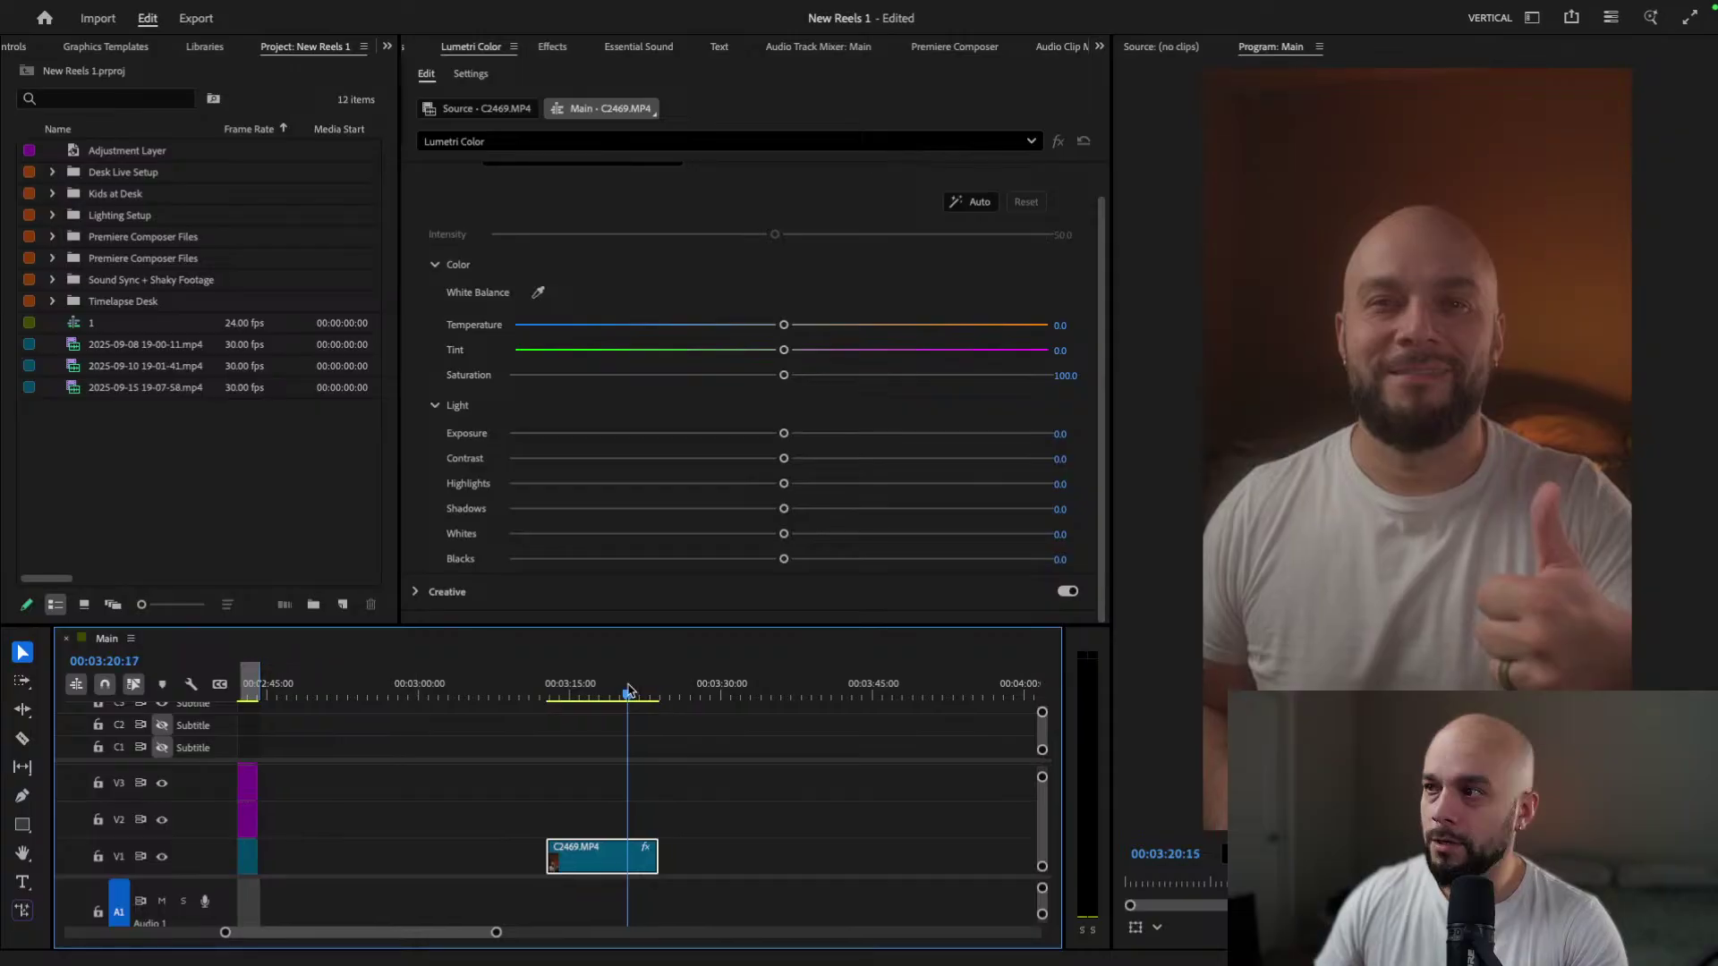
drag(629, 691, 625, 690)
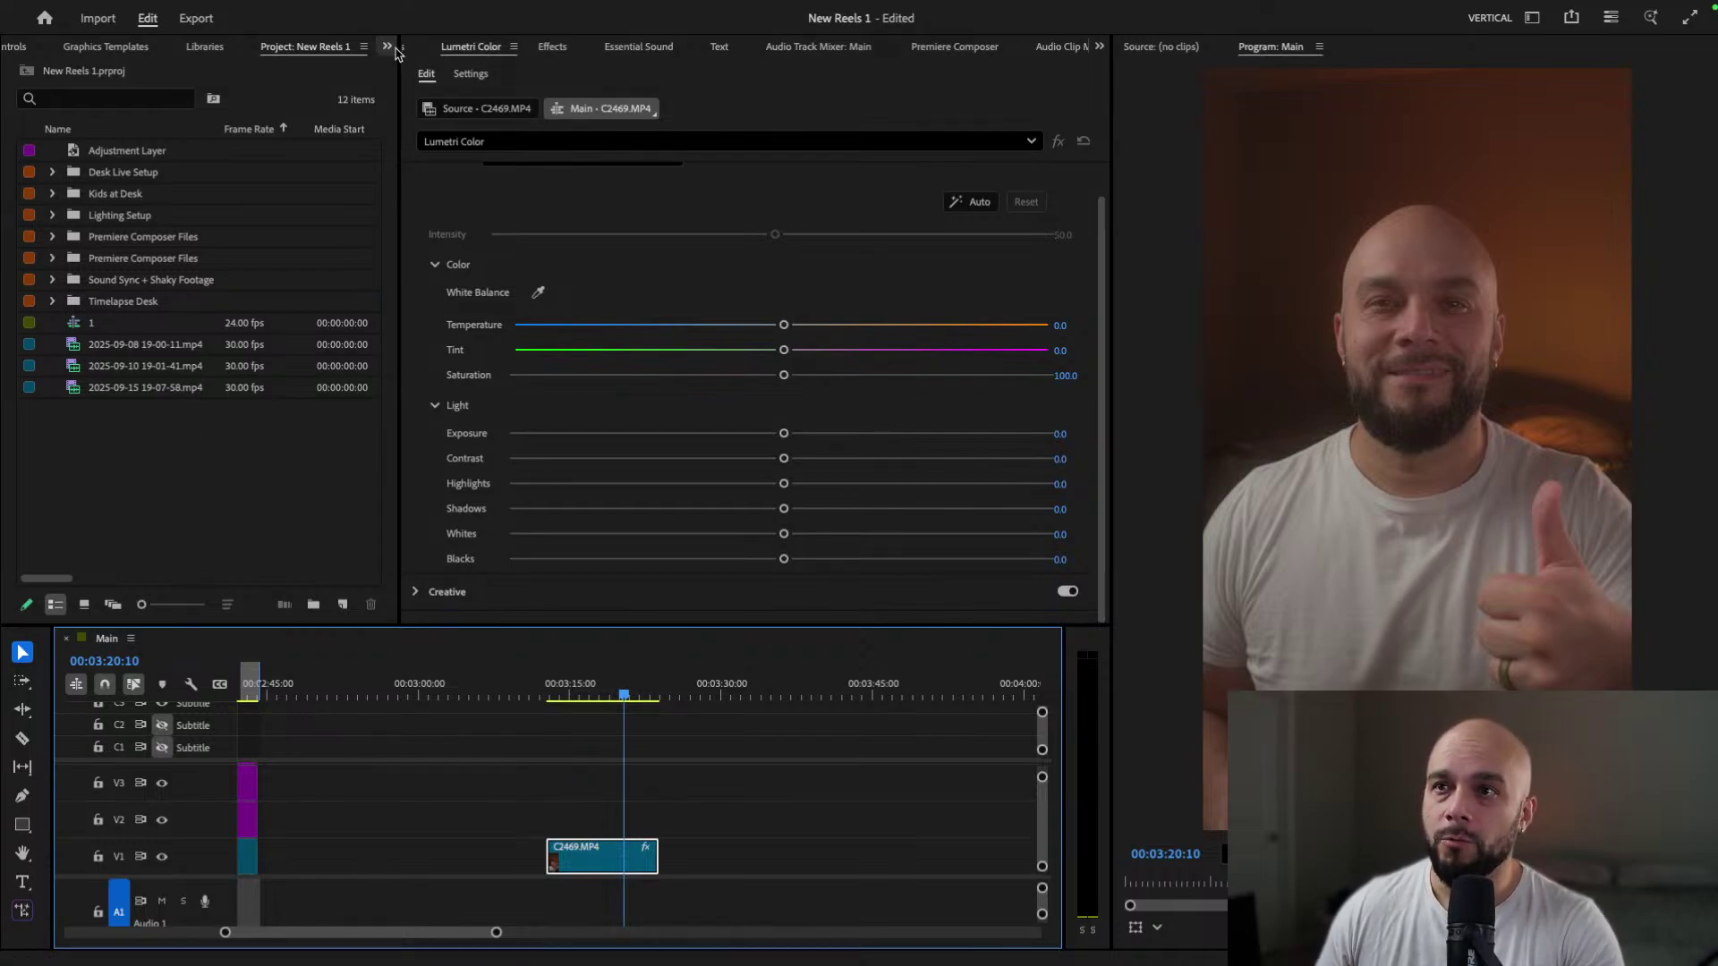
Step: Move the Project panel to the first position in its panel group
drag(309, 47, 36, 51)
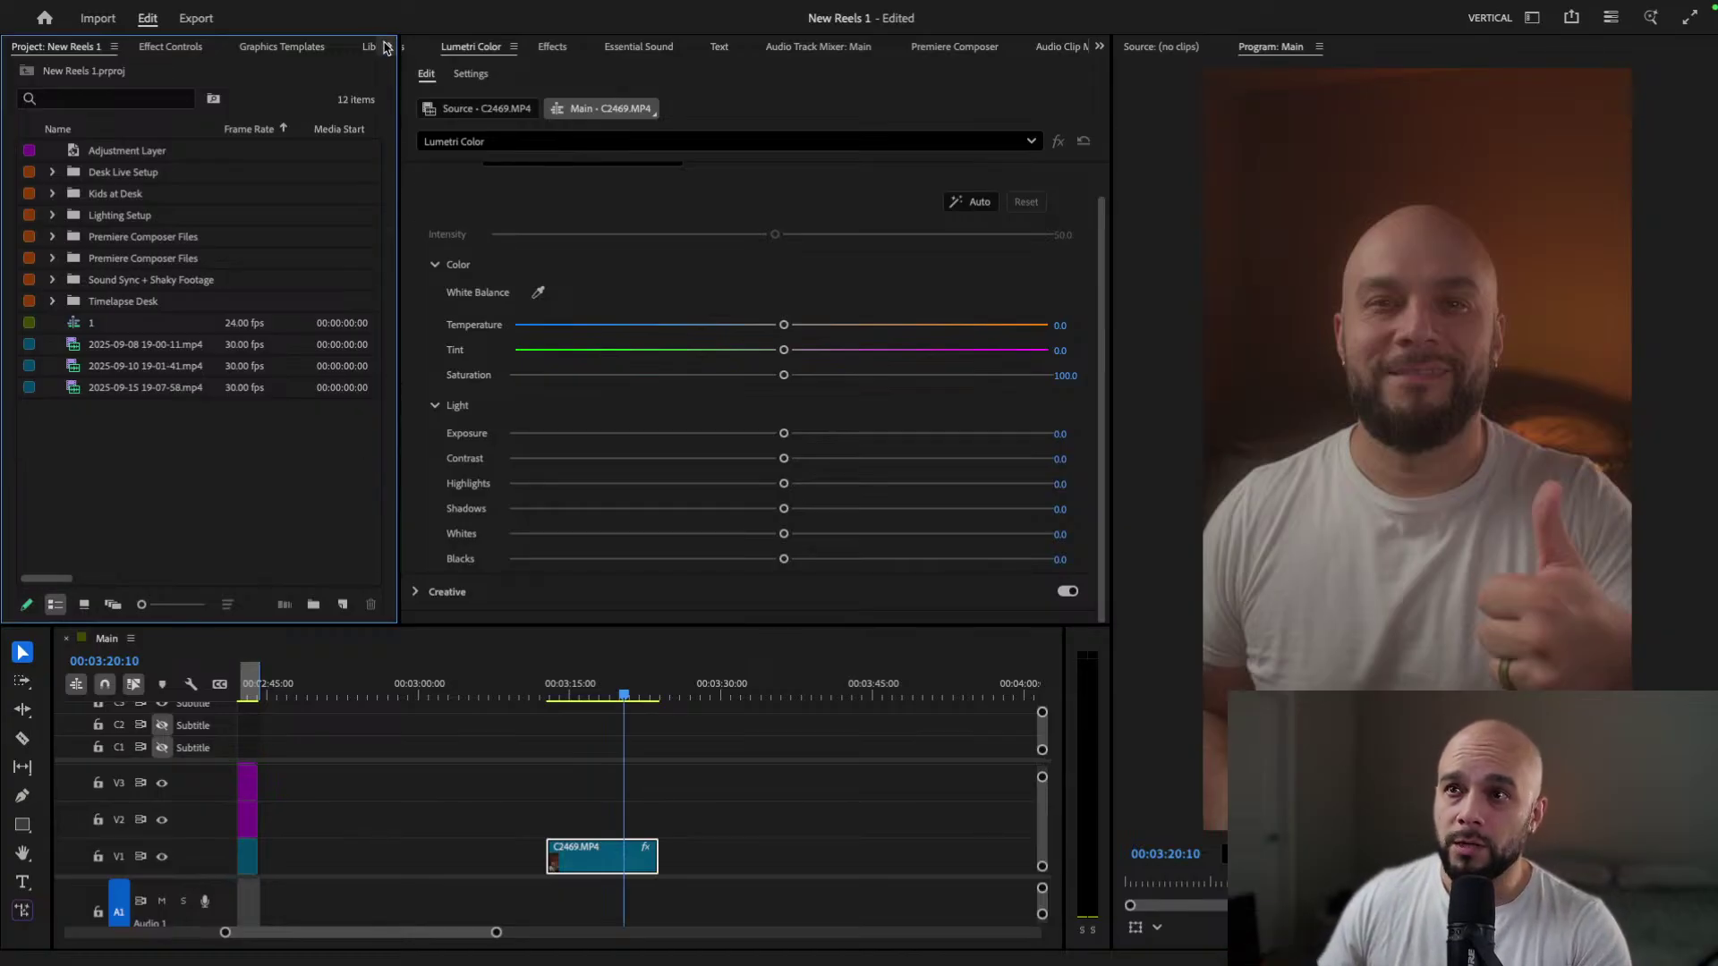
click(387, 46)
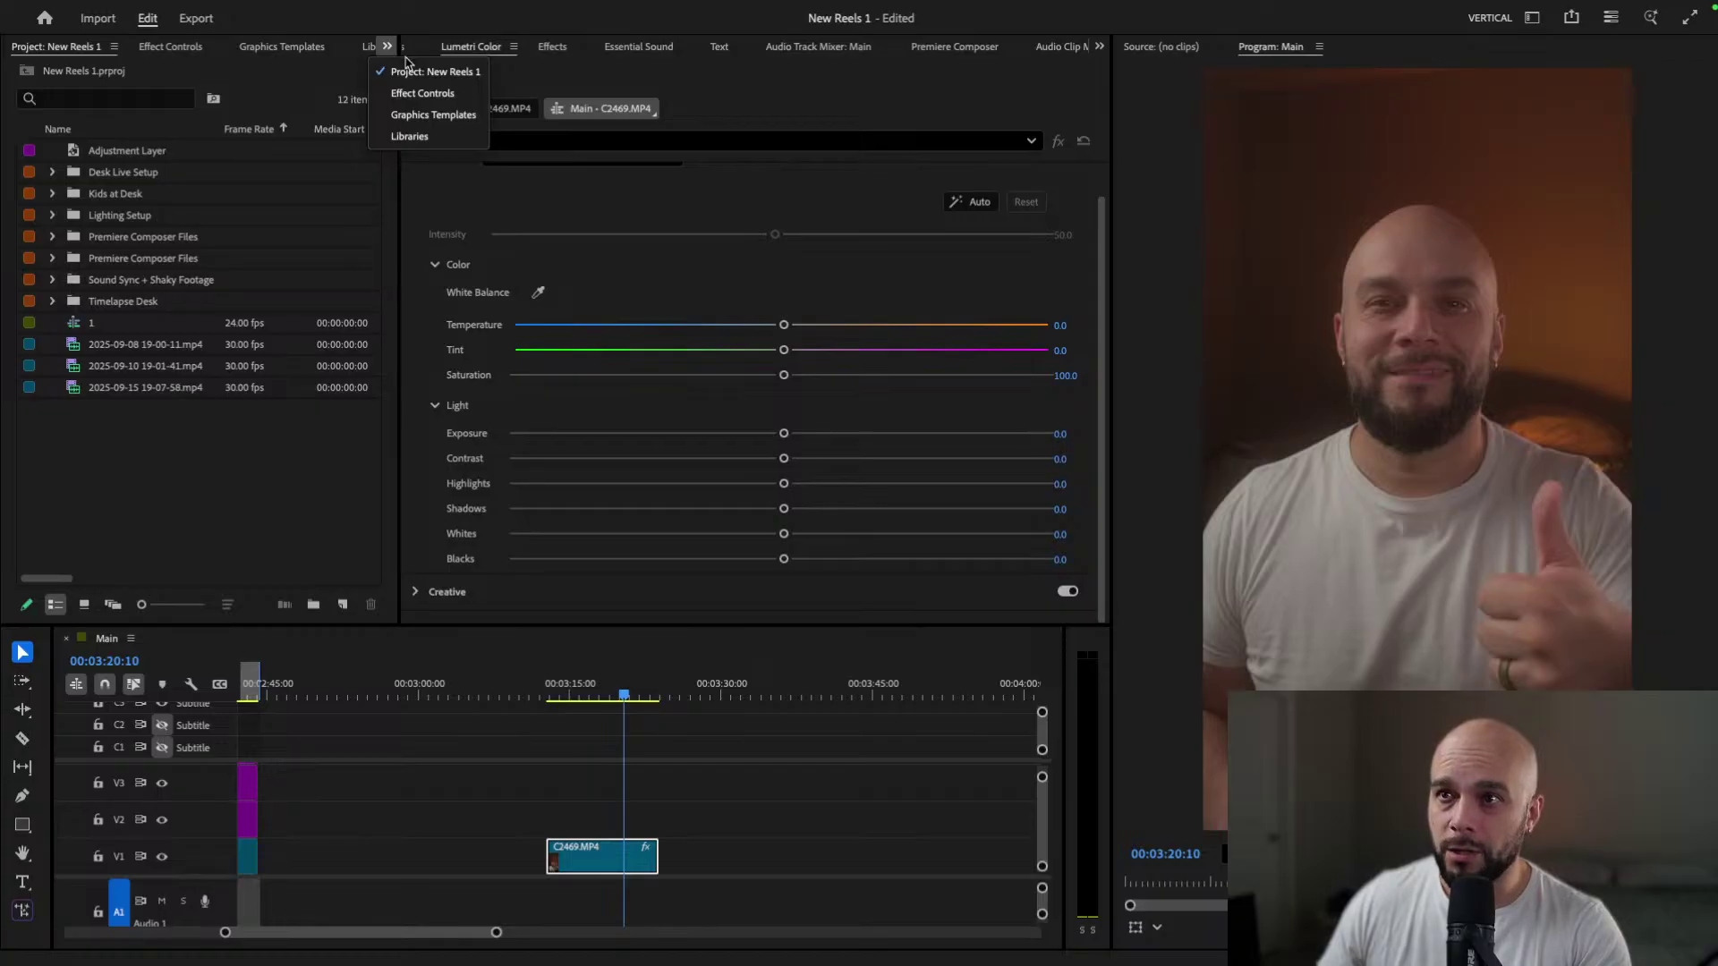
click(319, 483)
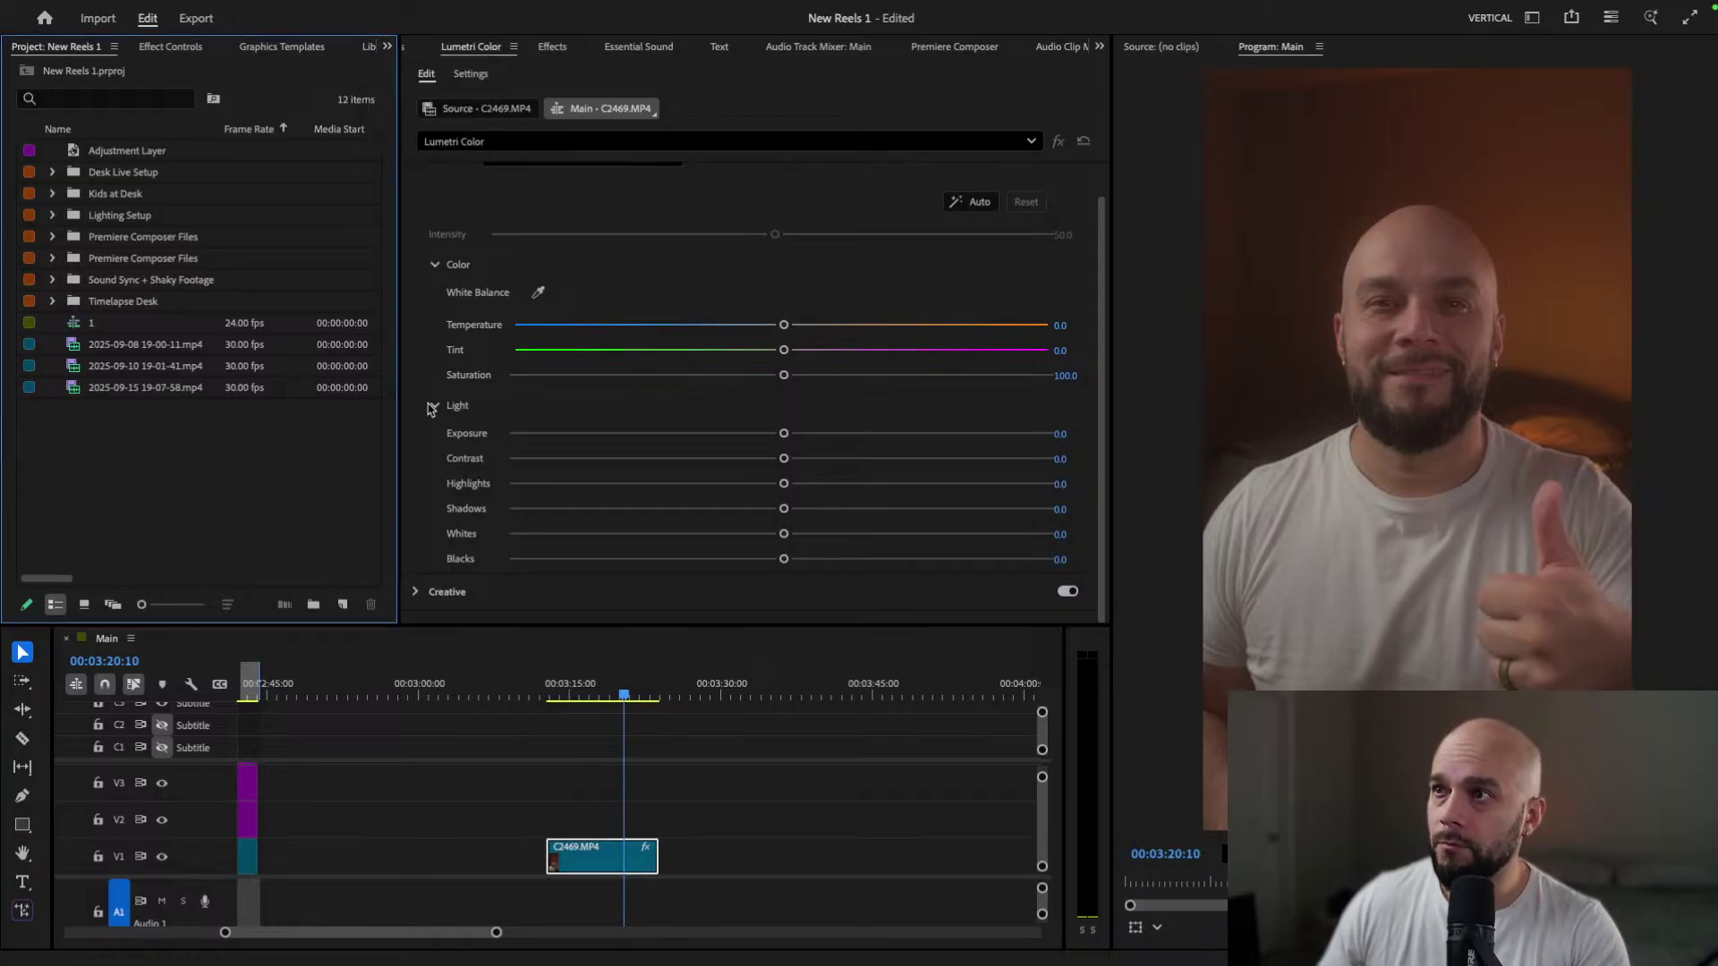
Step: Open the Lumetri Scopes and dock them in the same panel group as the Project panel
mouse_move(494, 6)
click(582, 10)
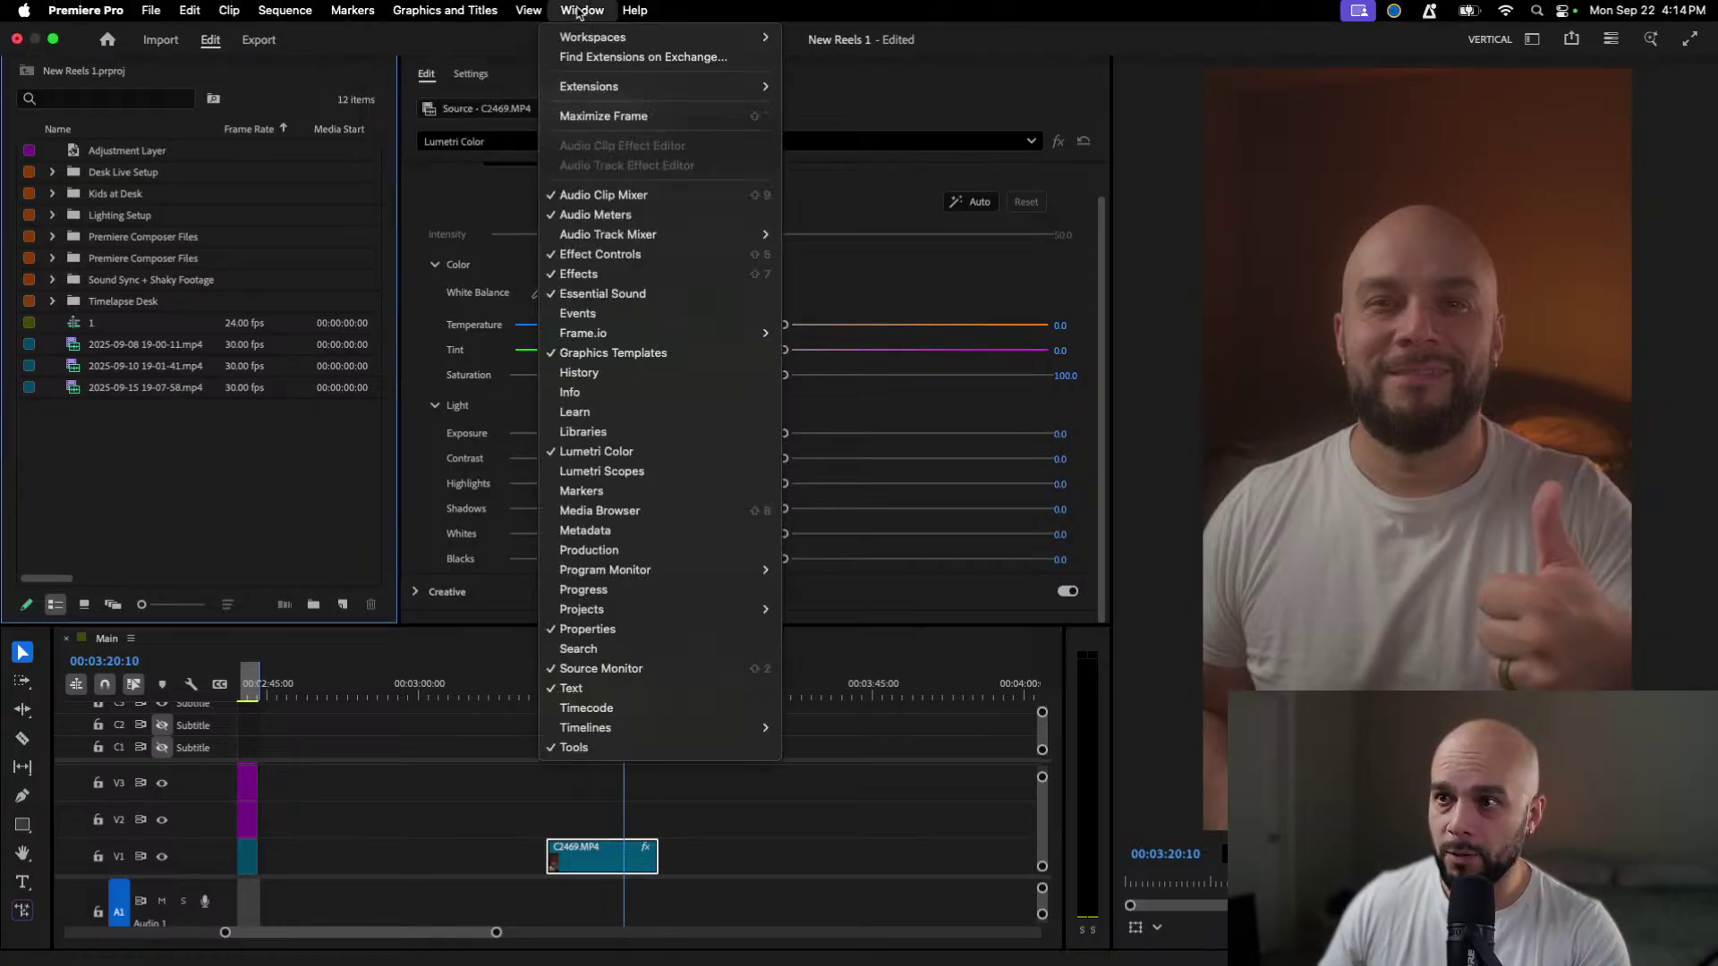
click(654, 471)
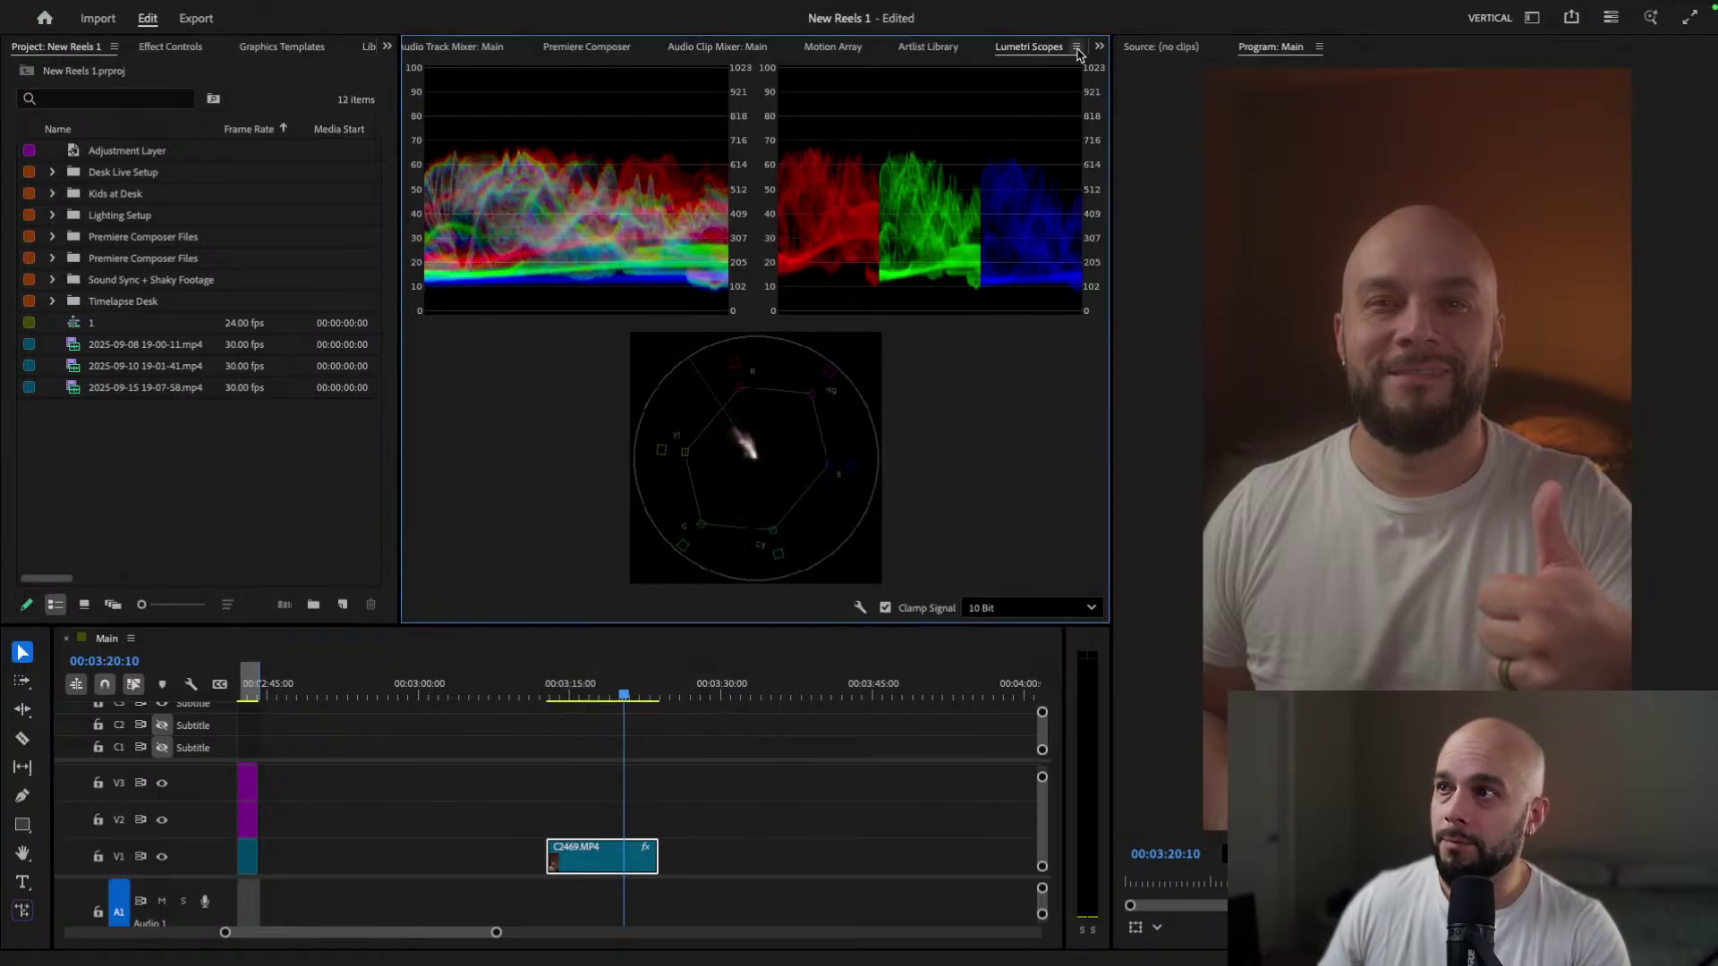
click(1077, 49)
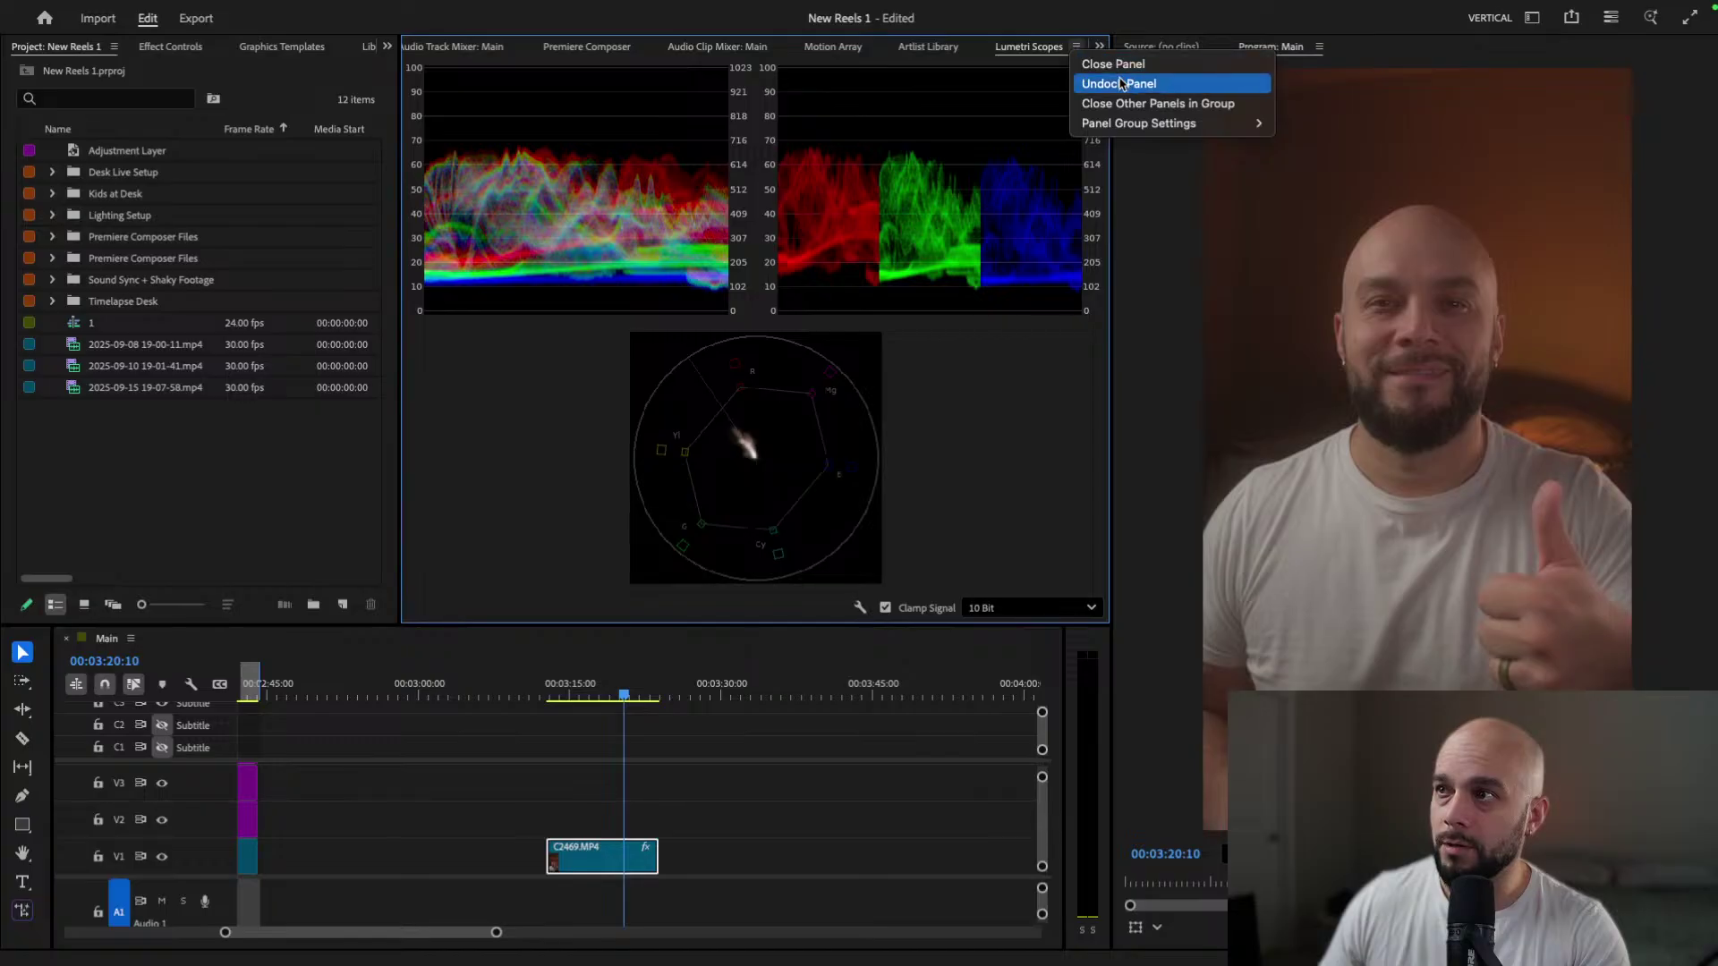
click(1043, 92)
drag(1005, 47, 126, 46)
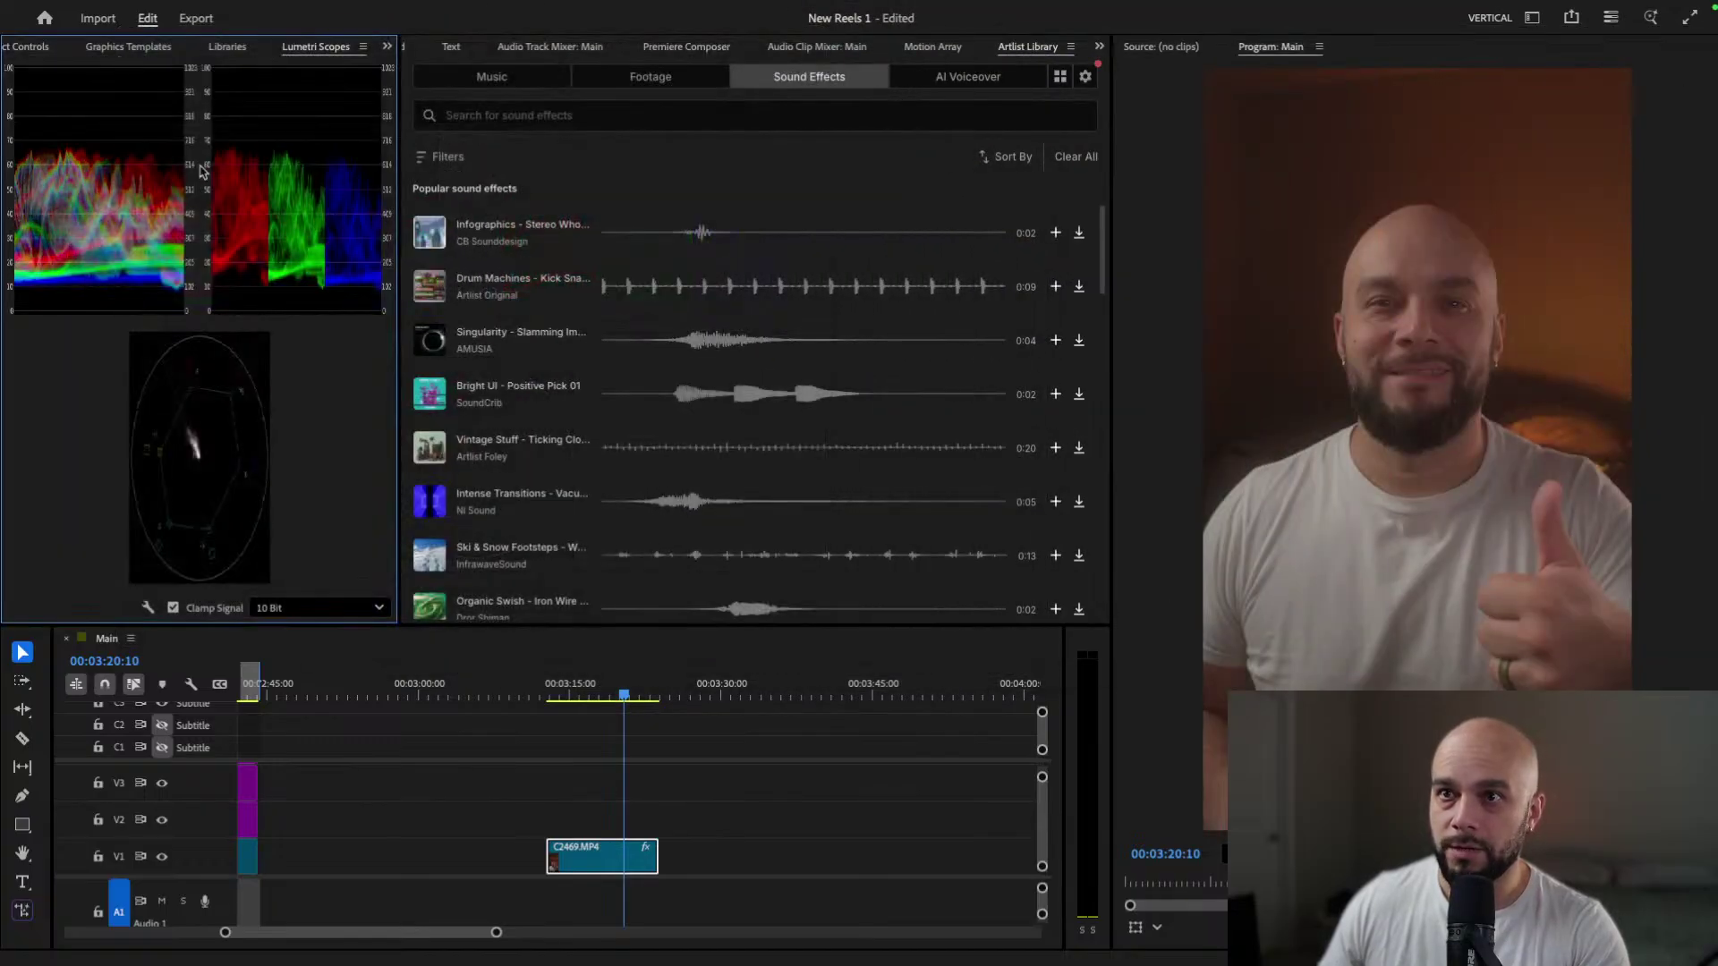
Step: Widen the panel group holding the scopes slightly and show the Lumetri Color controls beside it
drag(398, 328, 444, 325)
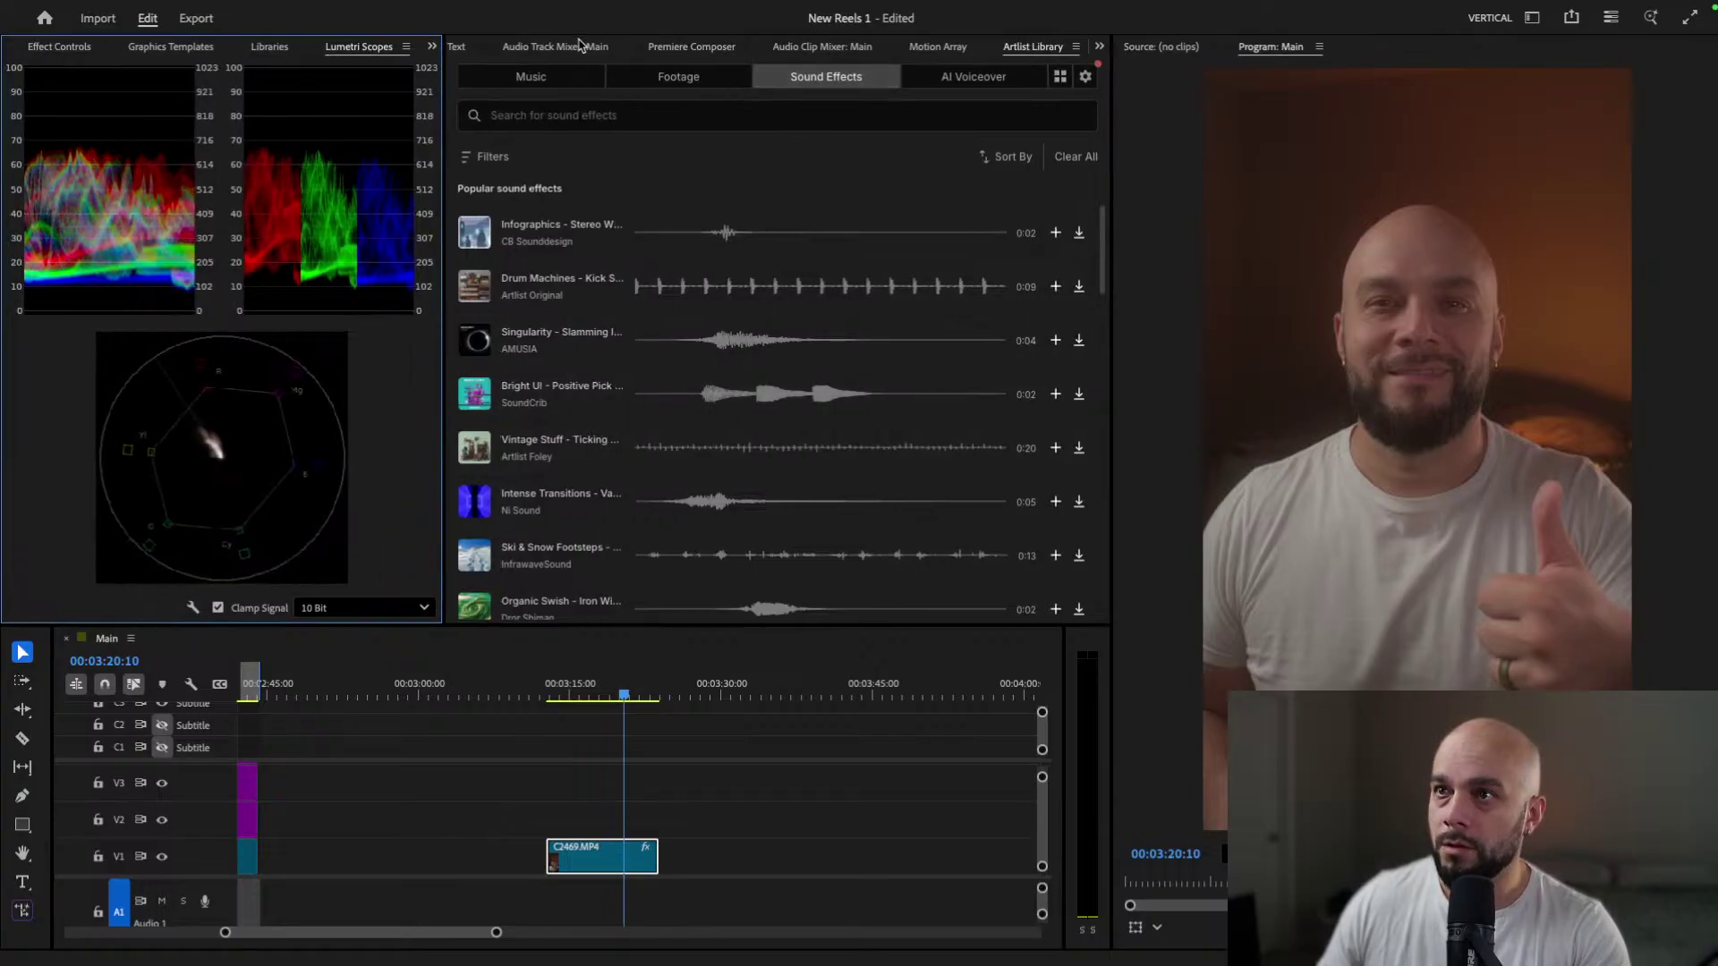
click(1100, 46)
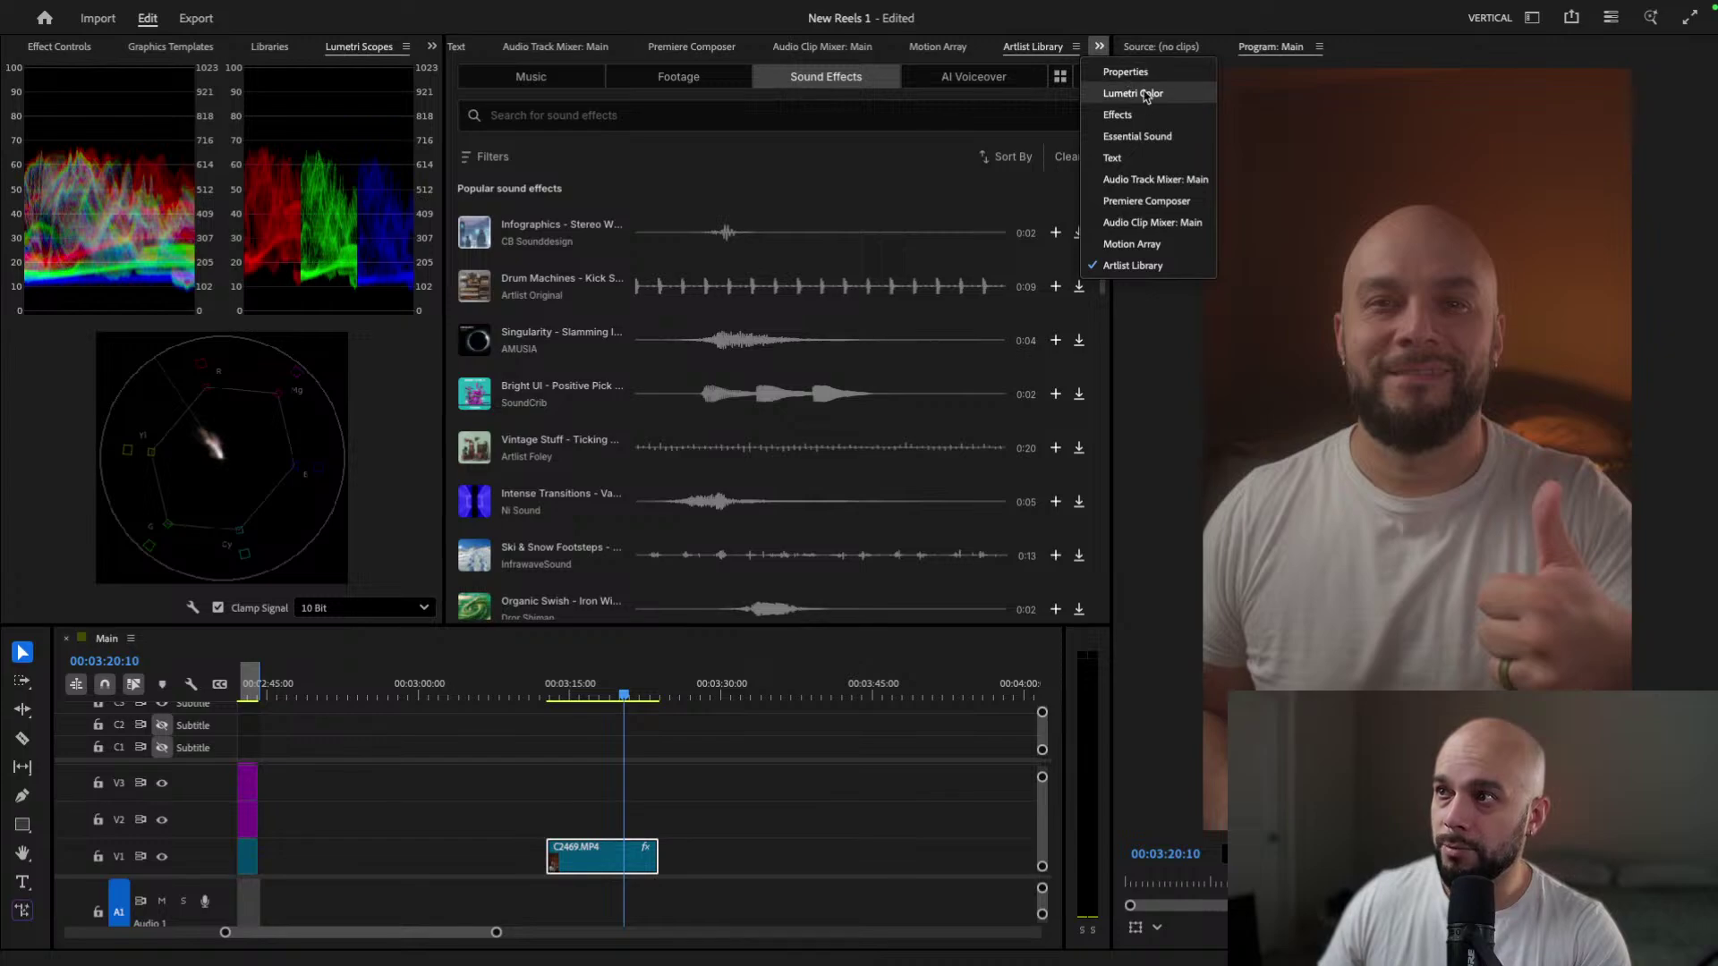
click(1141, 90)
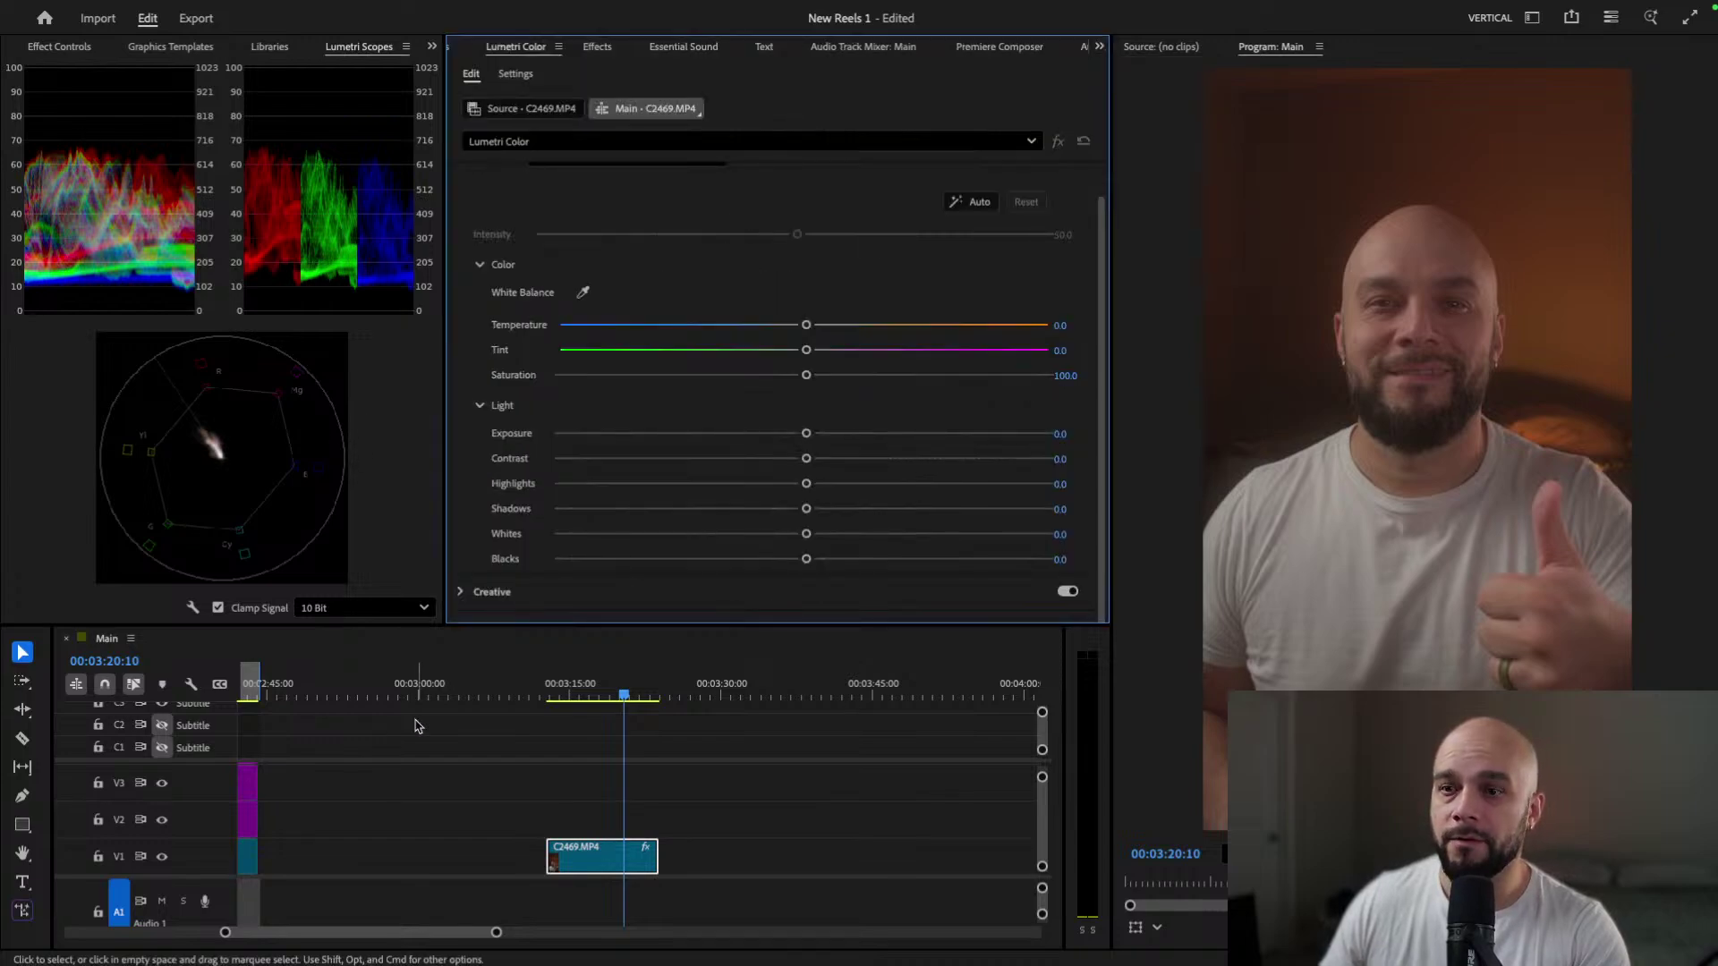
Step: Examine which scope types are enabled in the Lumetri Scopes display settings
click(192, 607)
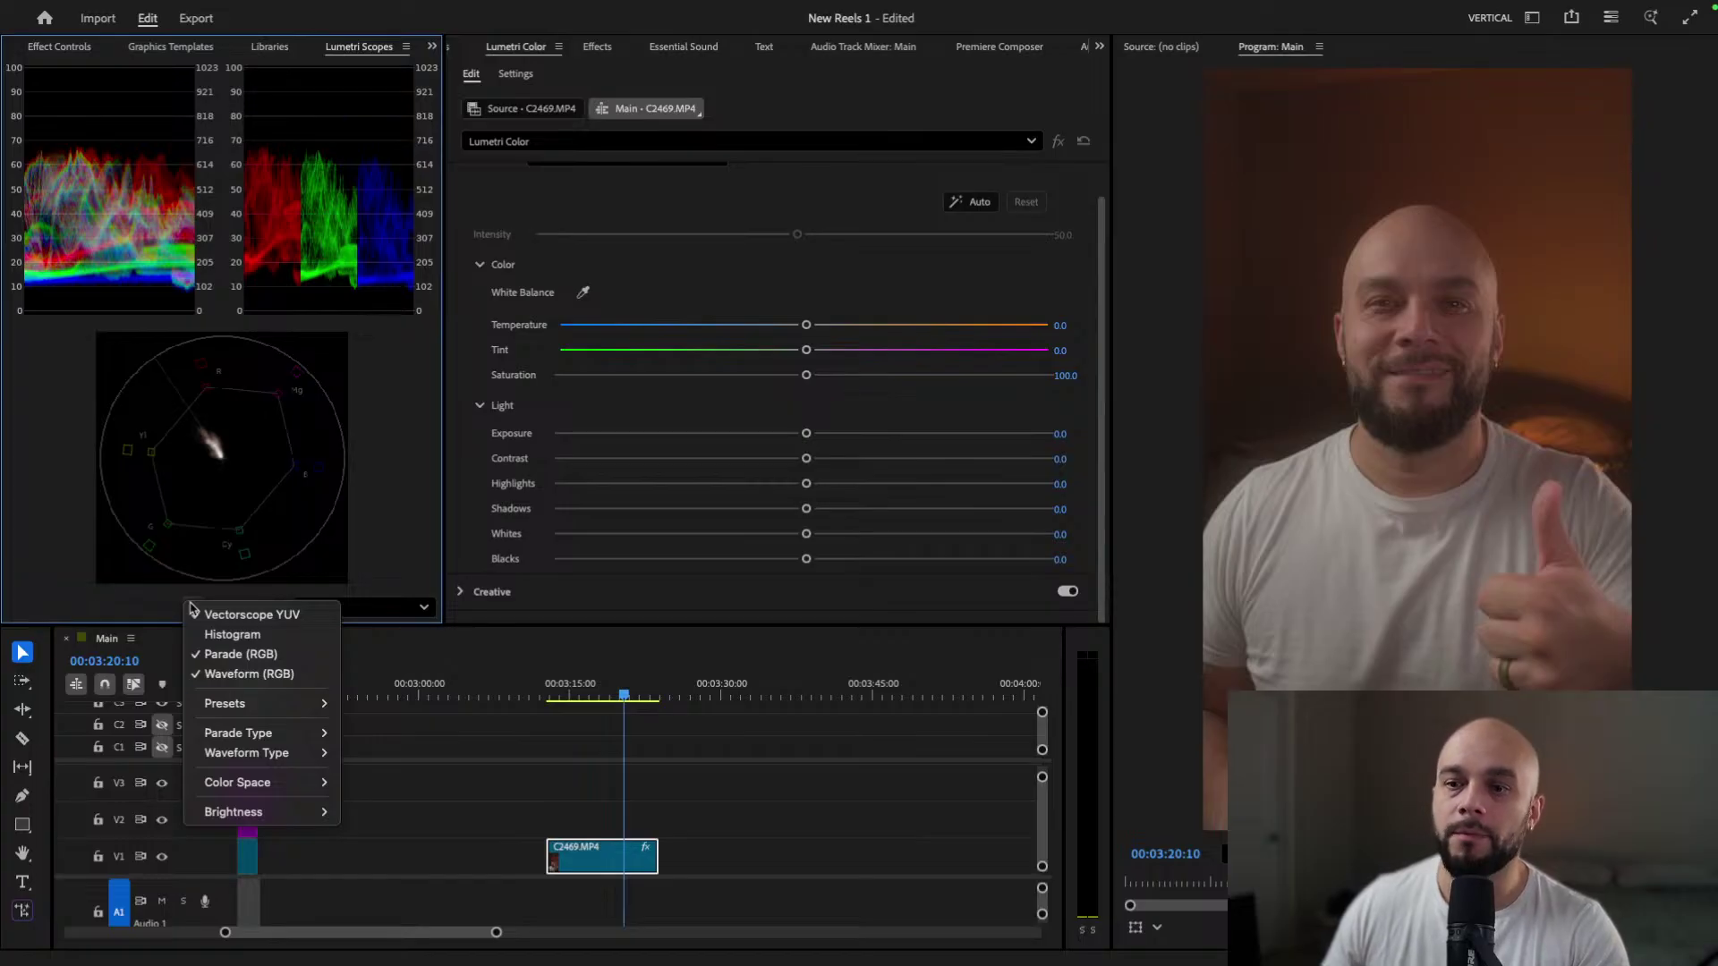
click(194, 614)
click(81, 584)
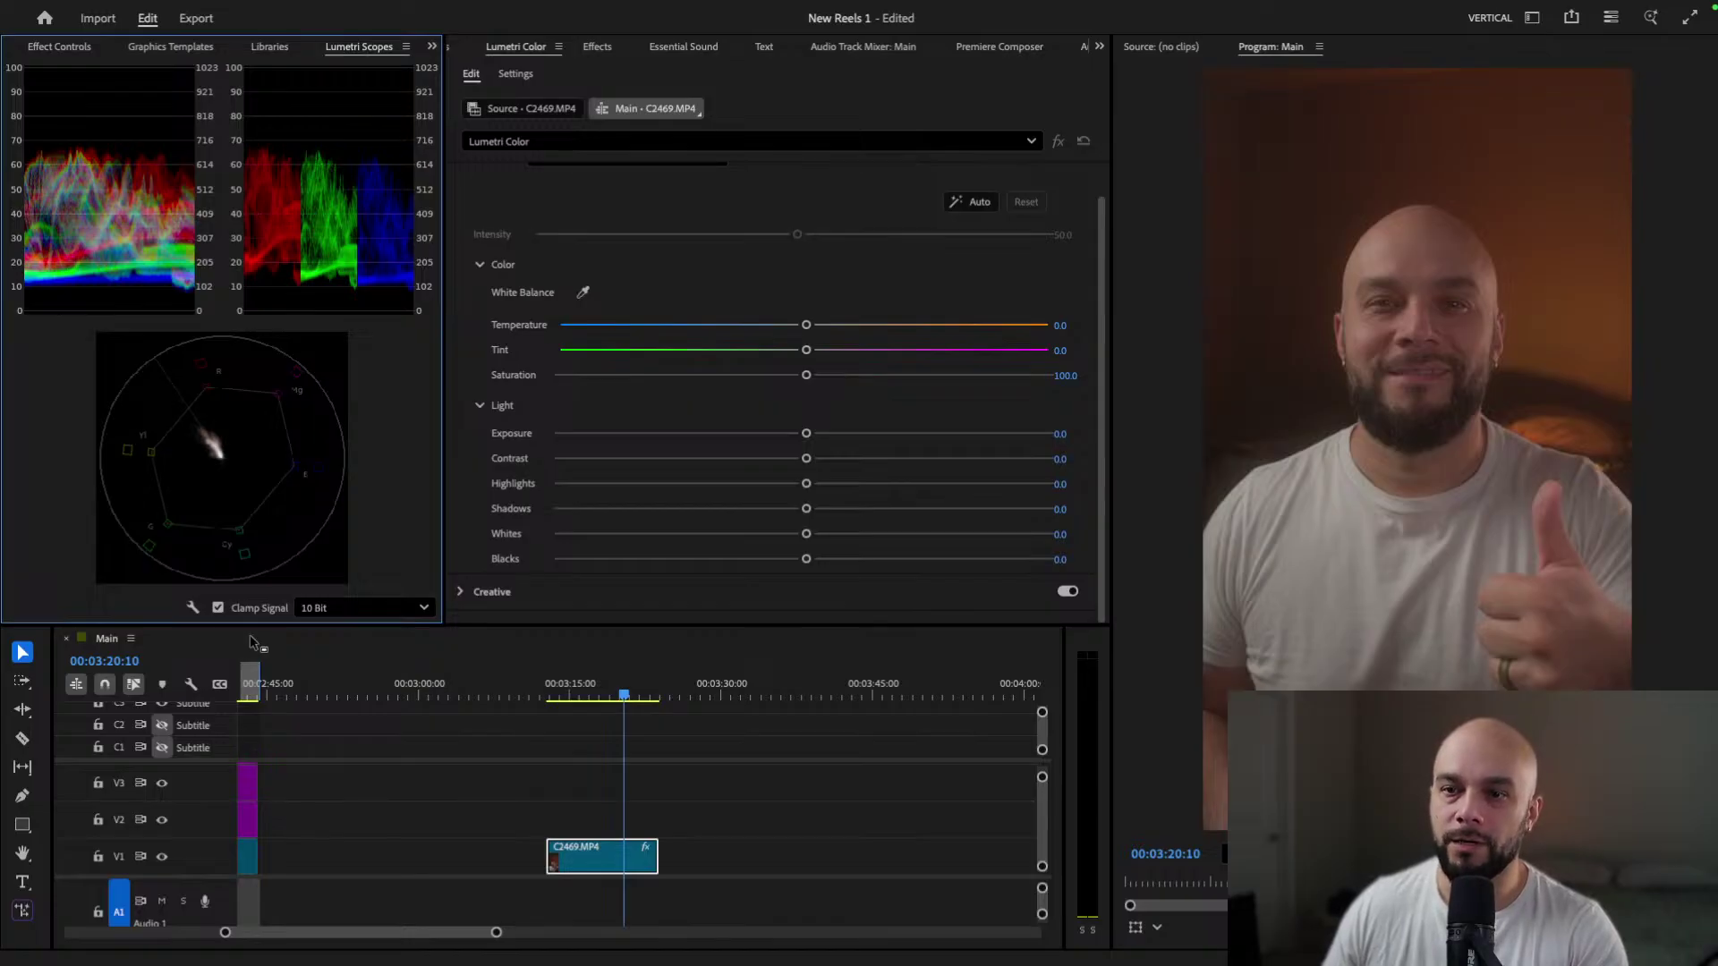
click(191, 610)
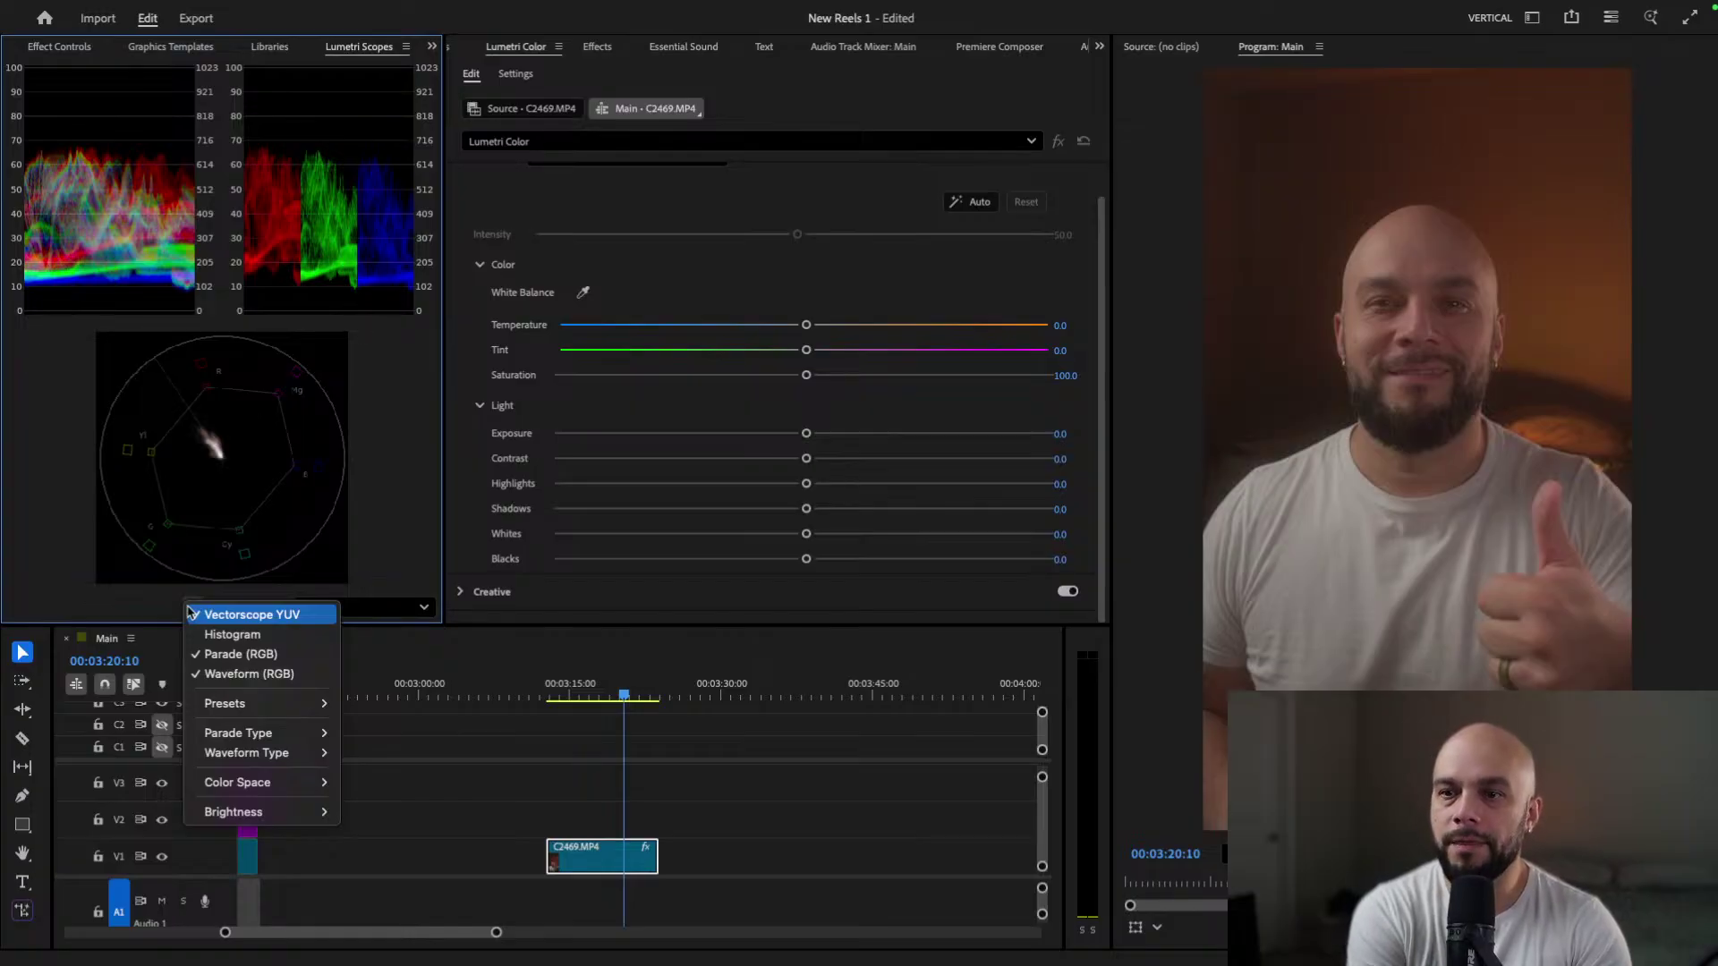
click(110, 219)
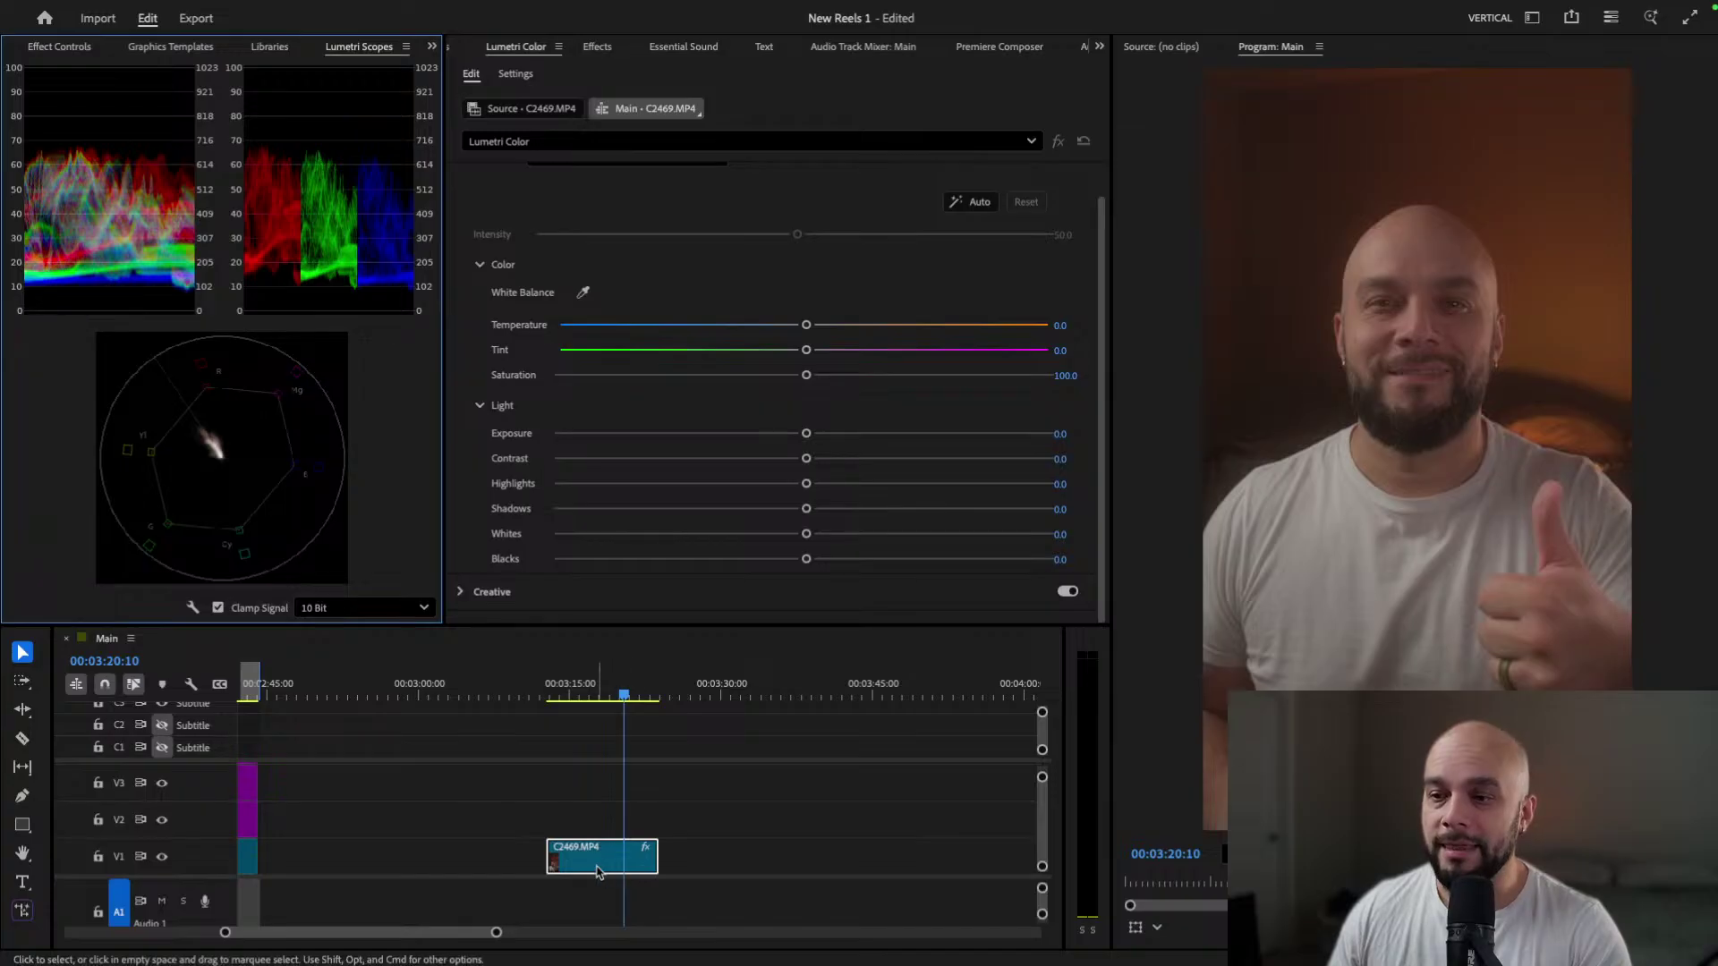
Step: Place the project's Adjustment Layer on track V2 directly above clip C2469.MP4, spanning the clip's full length
click(596, 870)
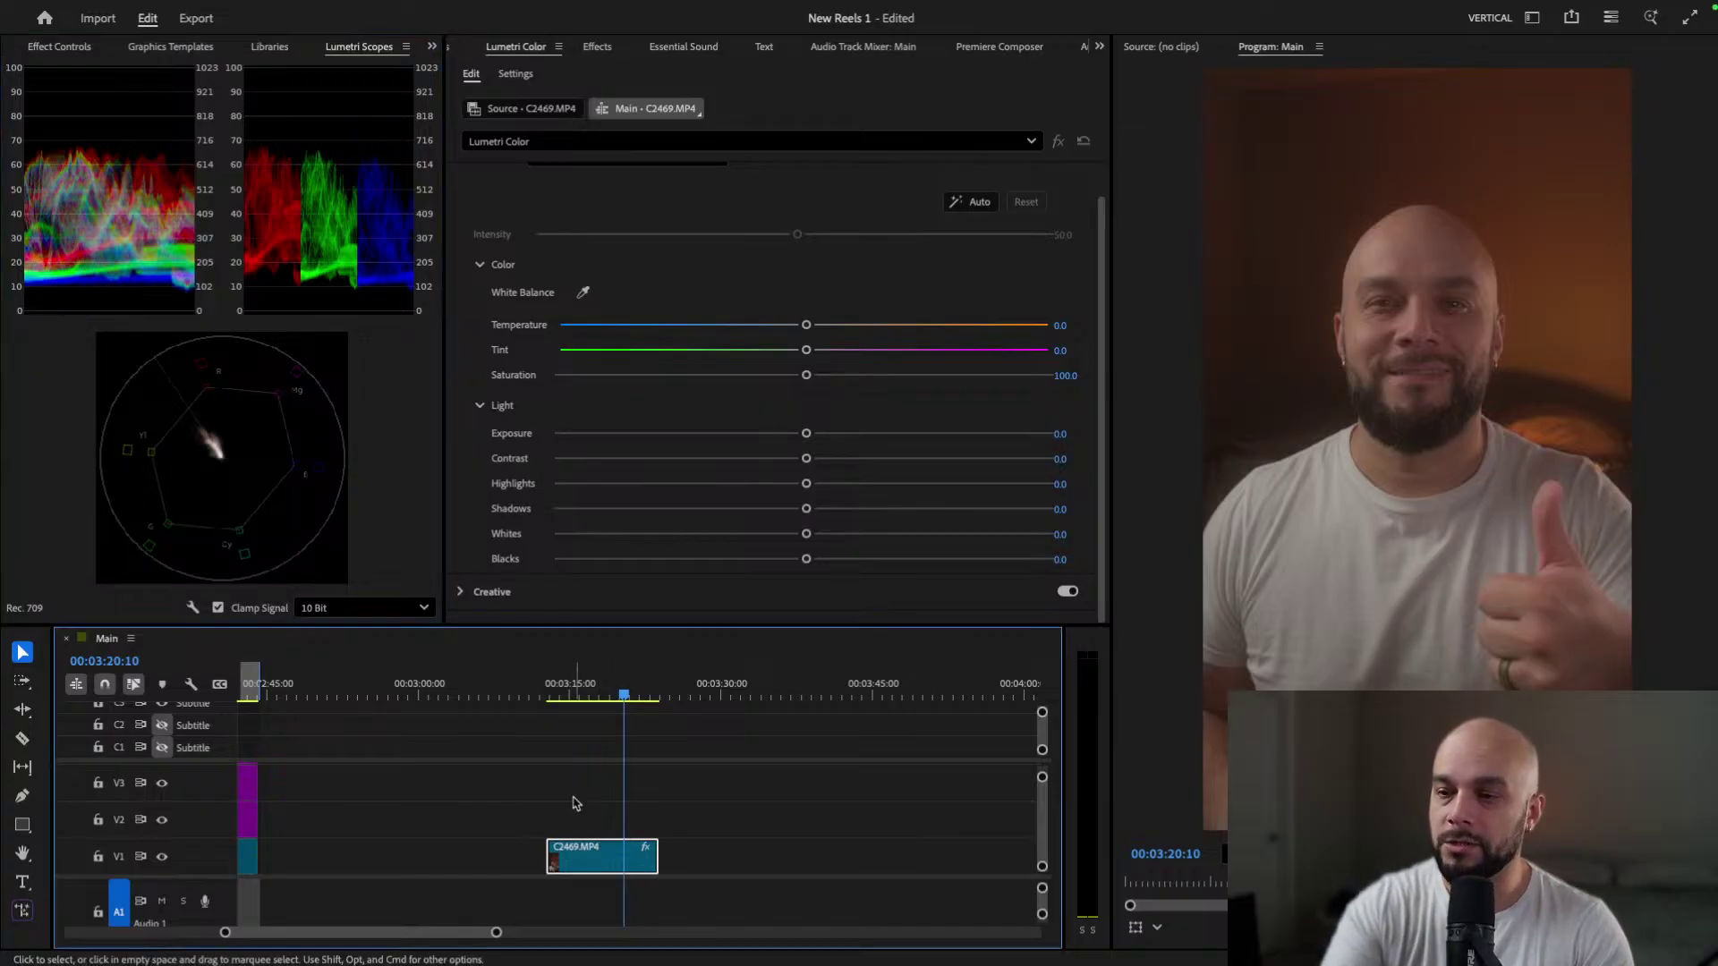
key(=)
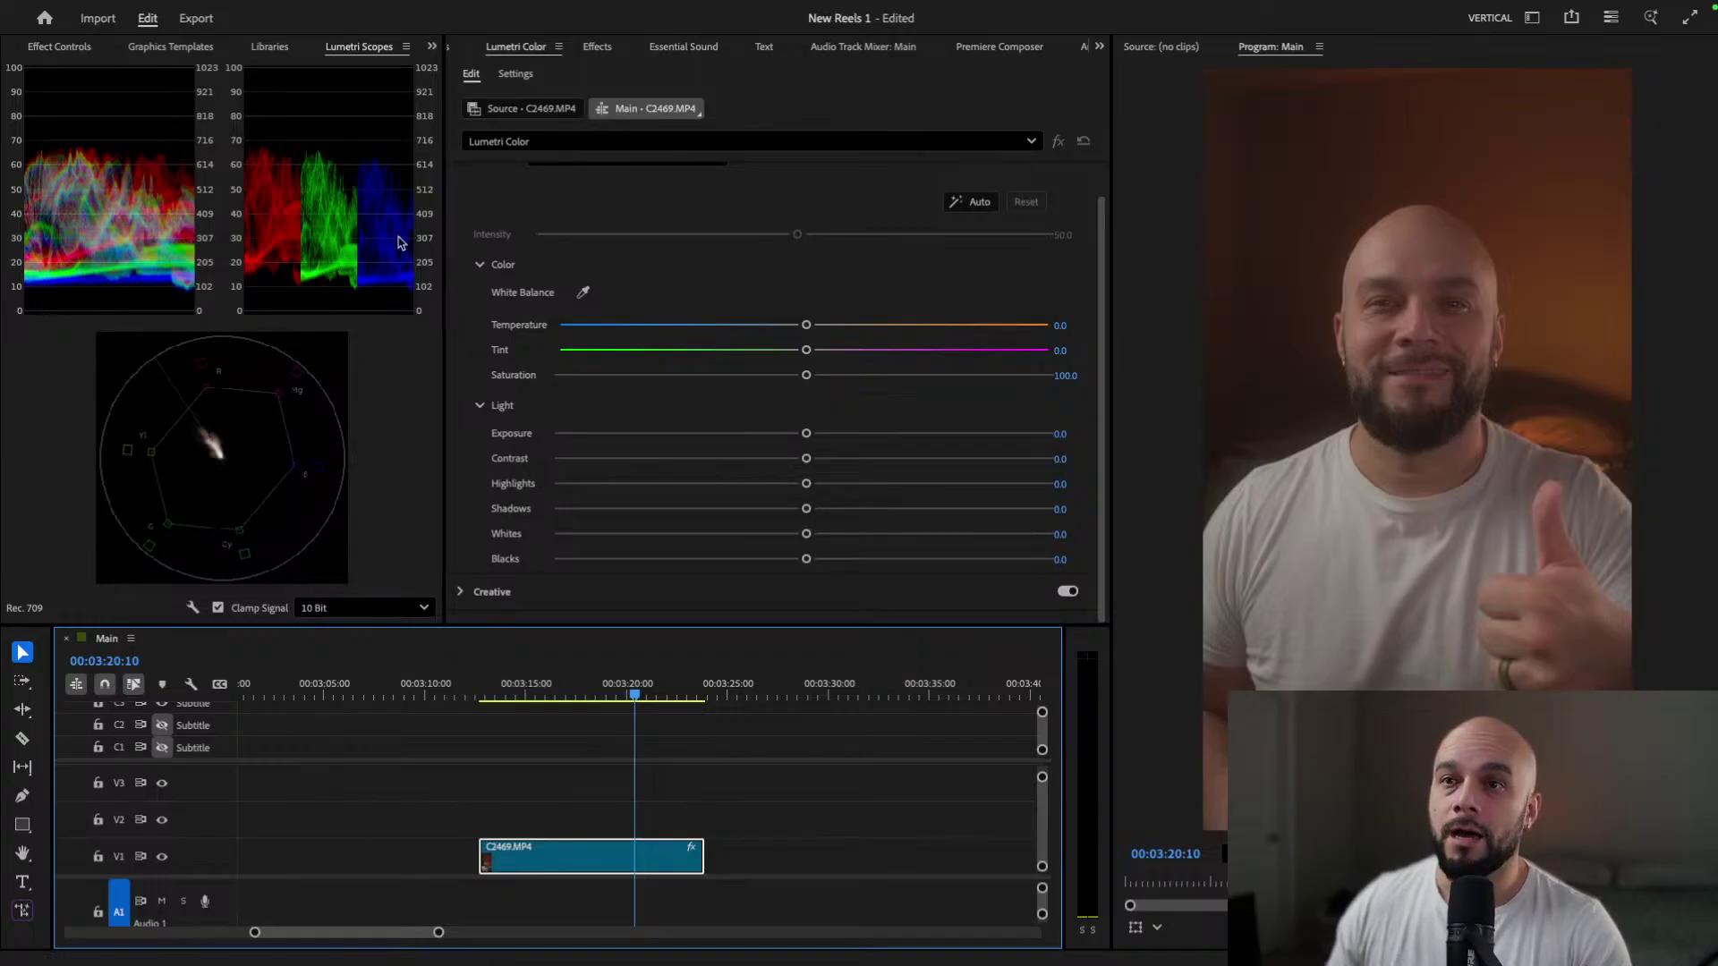
click(434, 47)
click(447, 71)
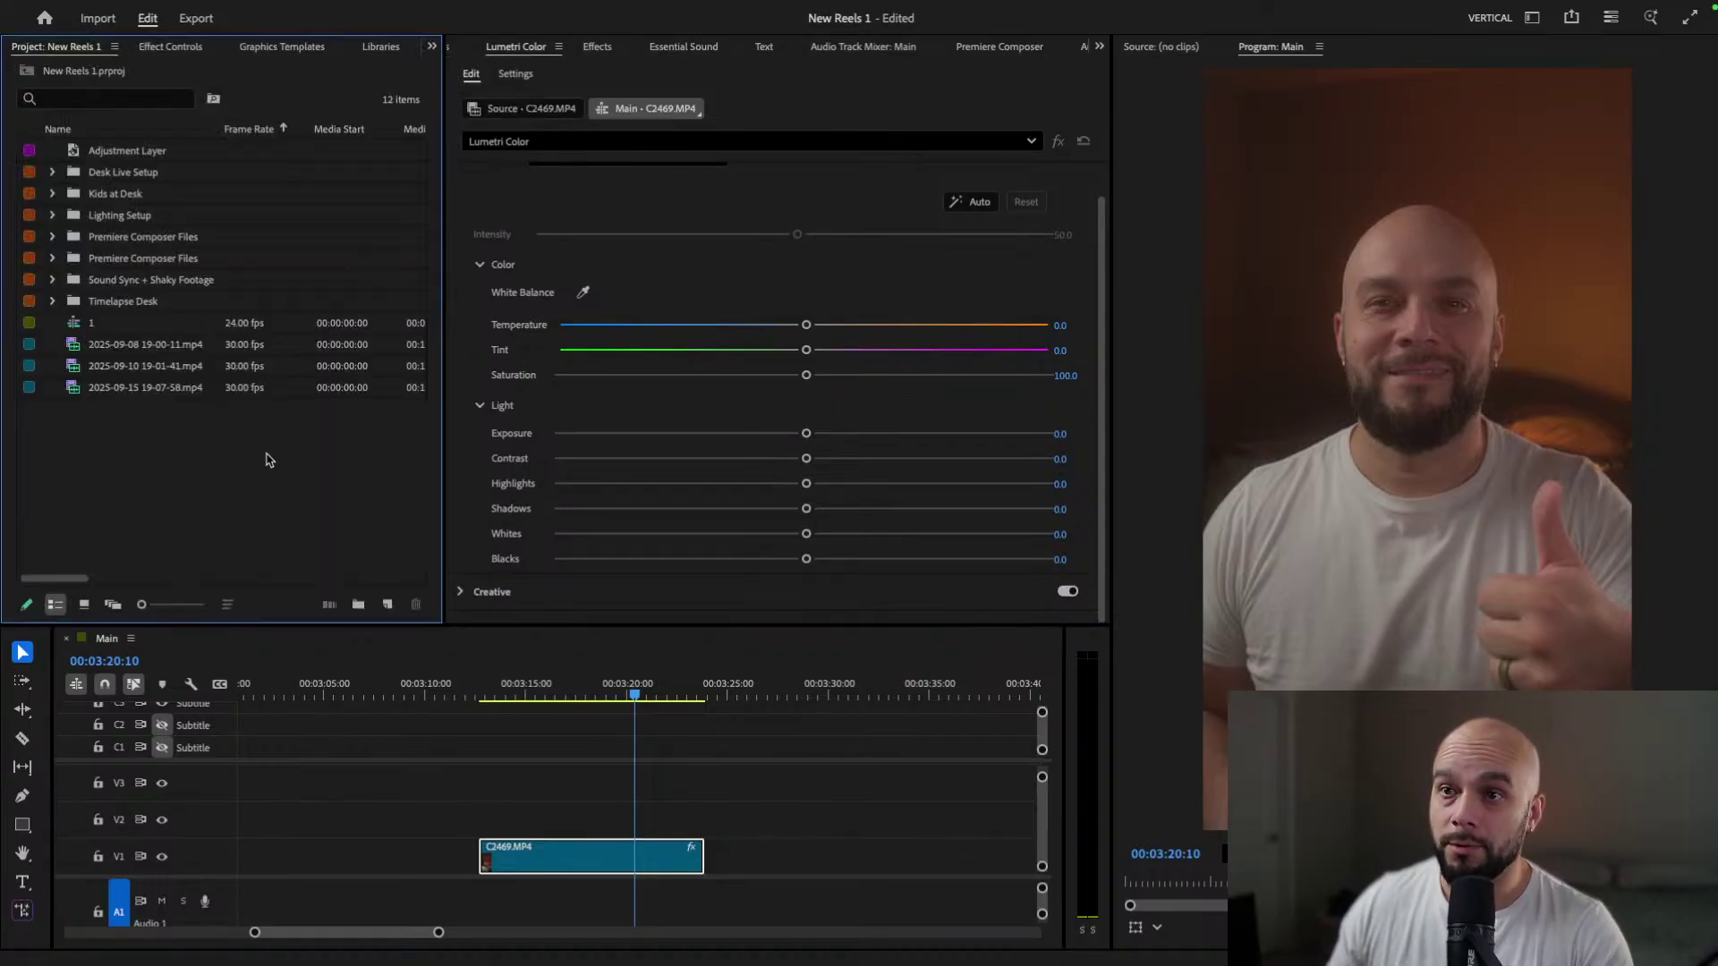
click(130, 159)
drag(130, 161, 702, 837)
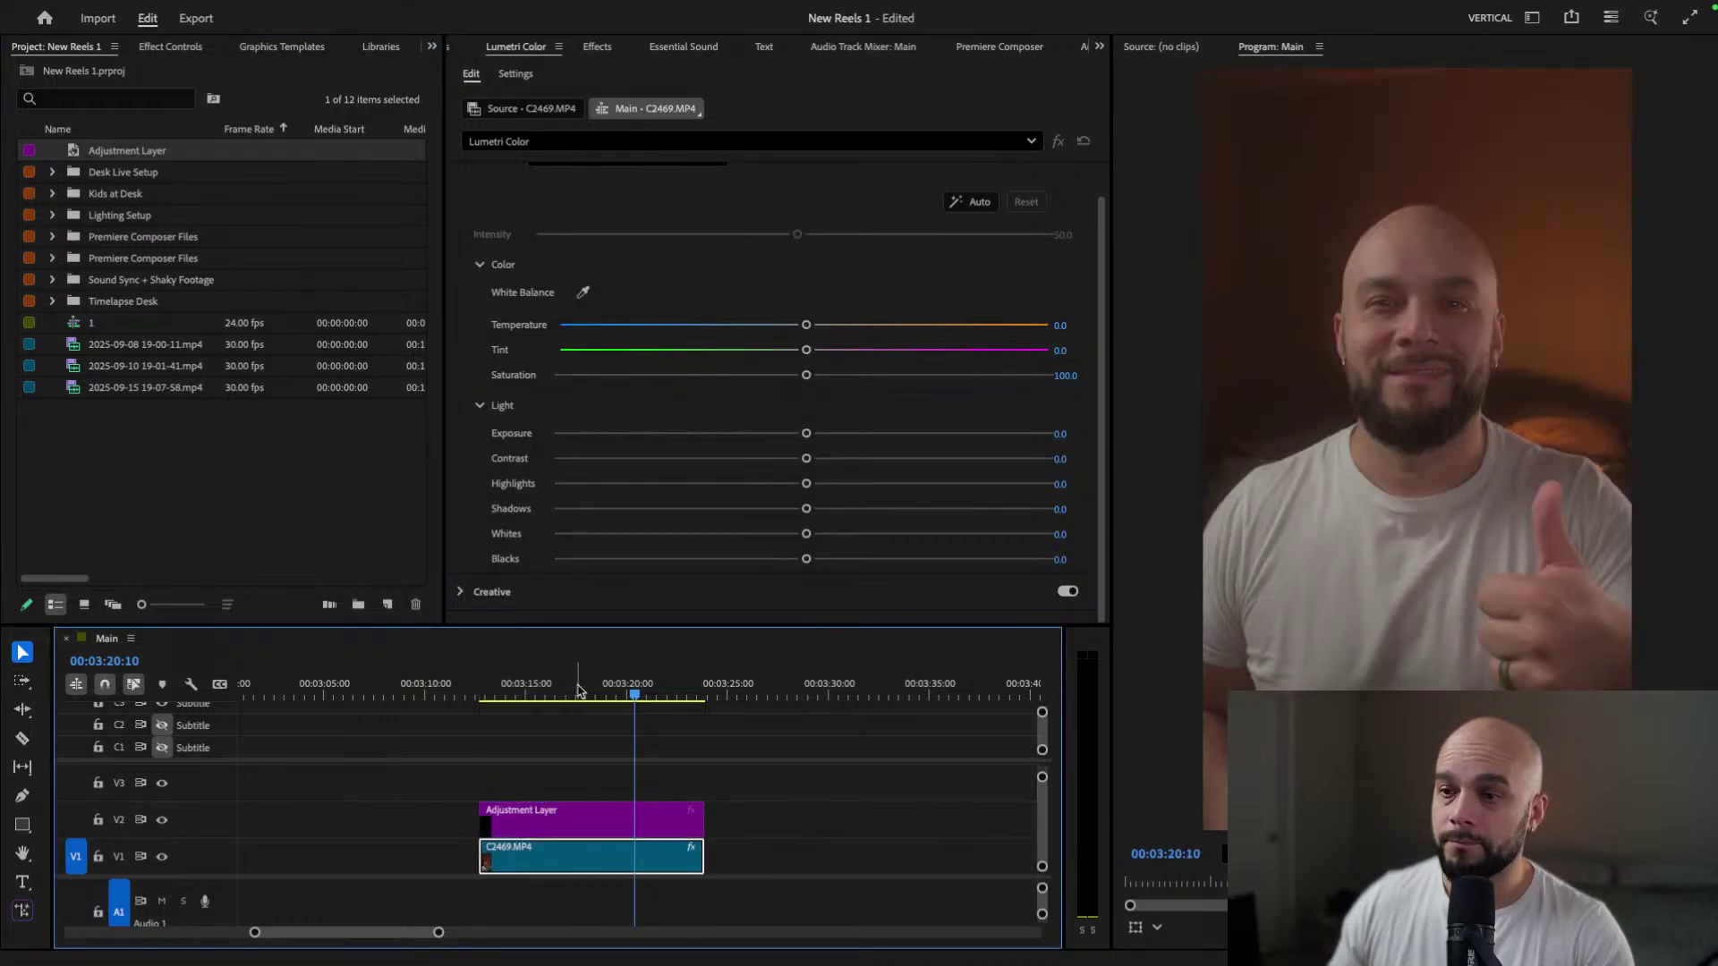
Step: Select the adjustment layer on track V2 and bring the Lumetri Scopes back into view
click(595, 819)
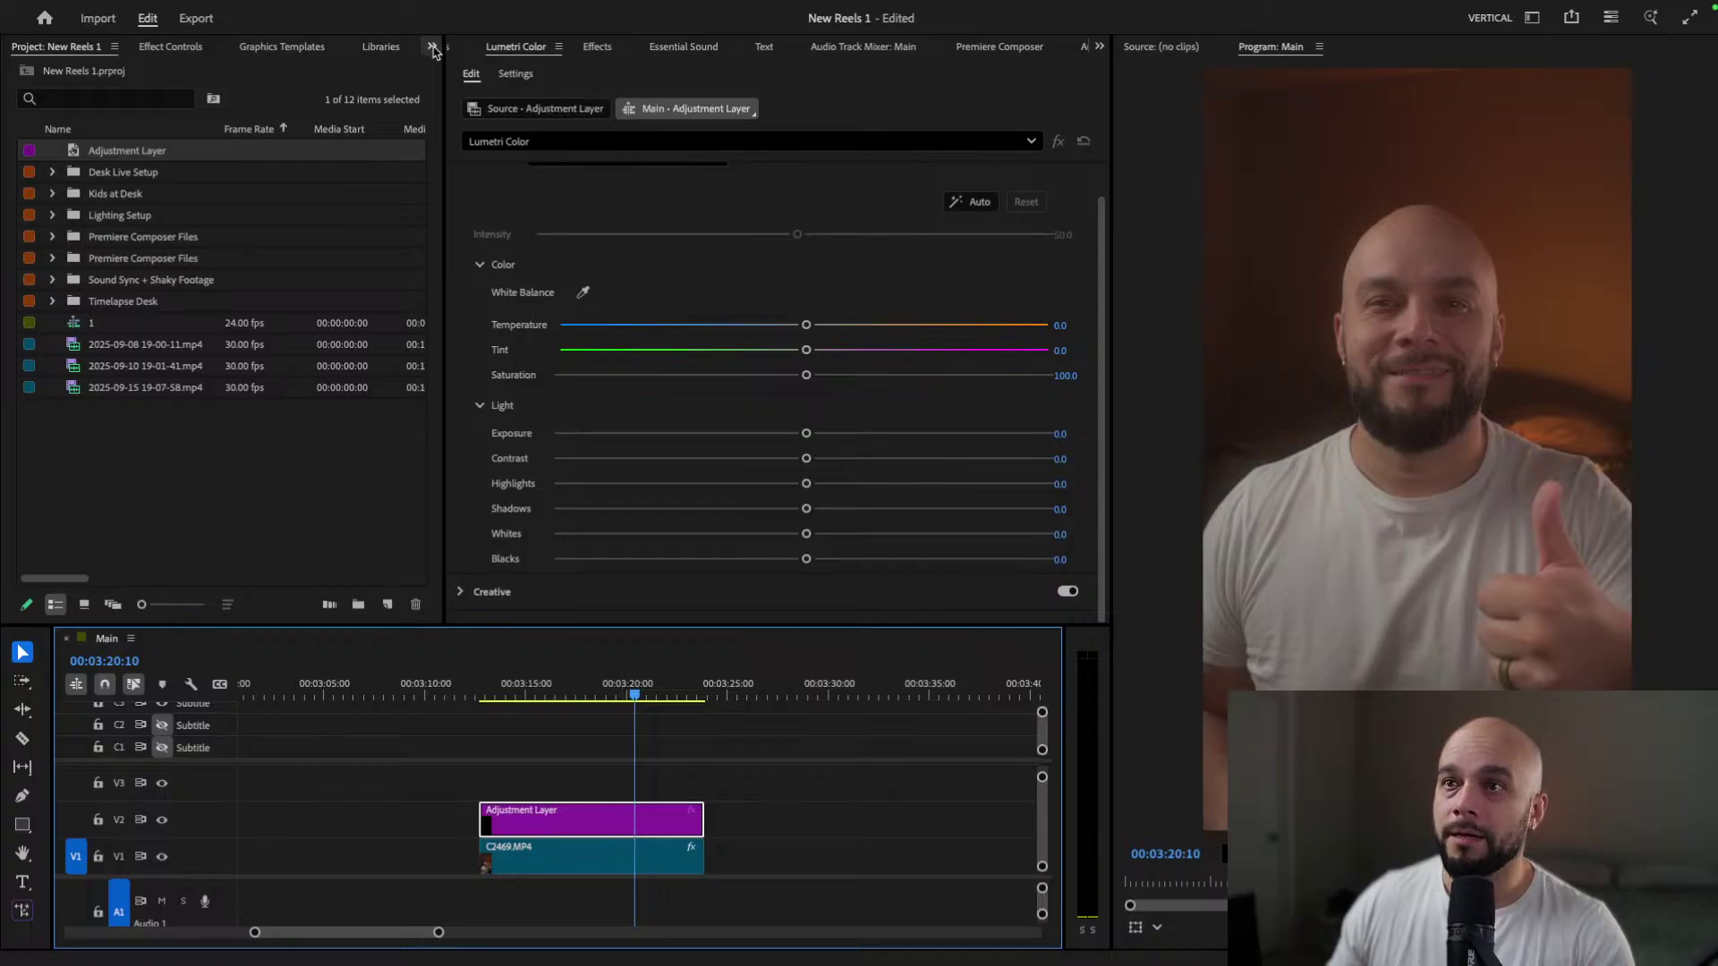
click(432, 46)
click(470, 158)
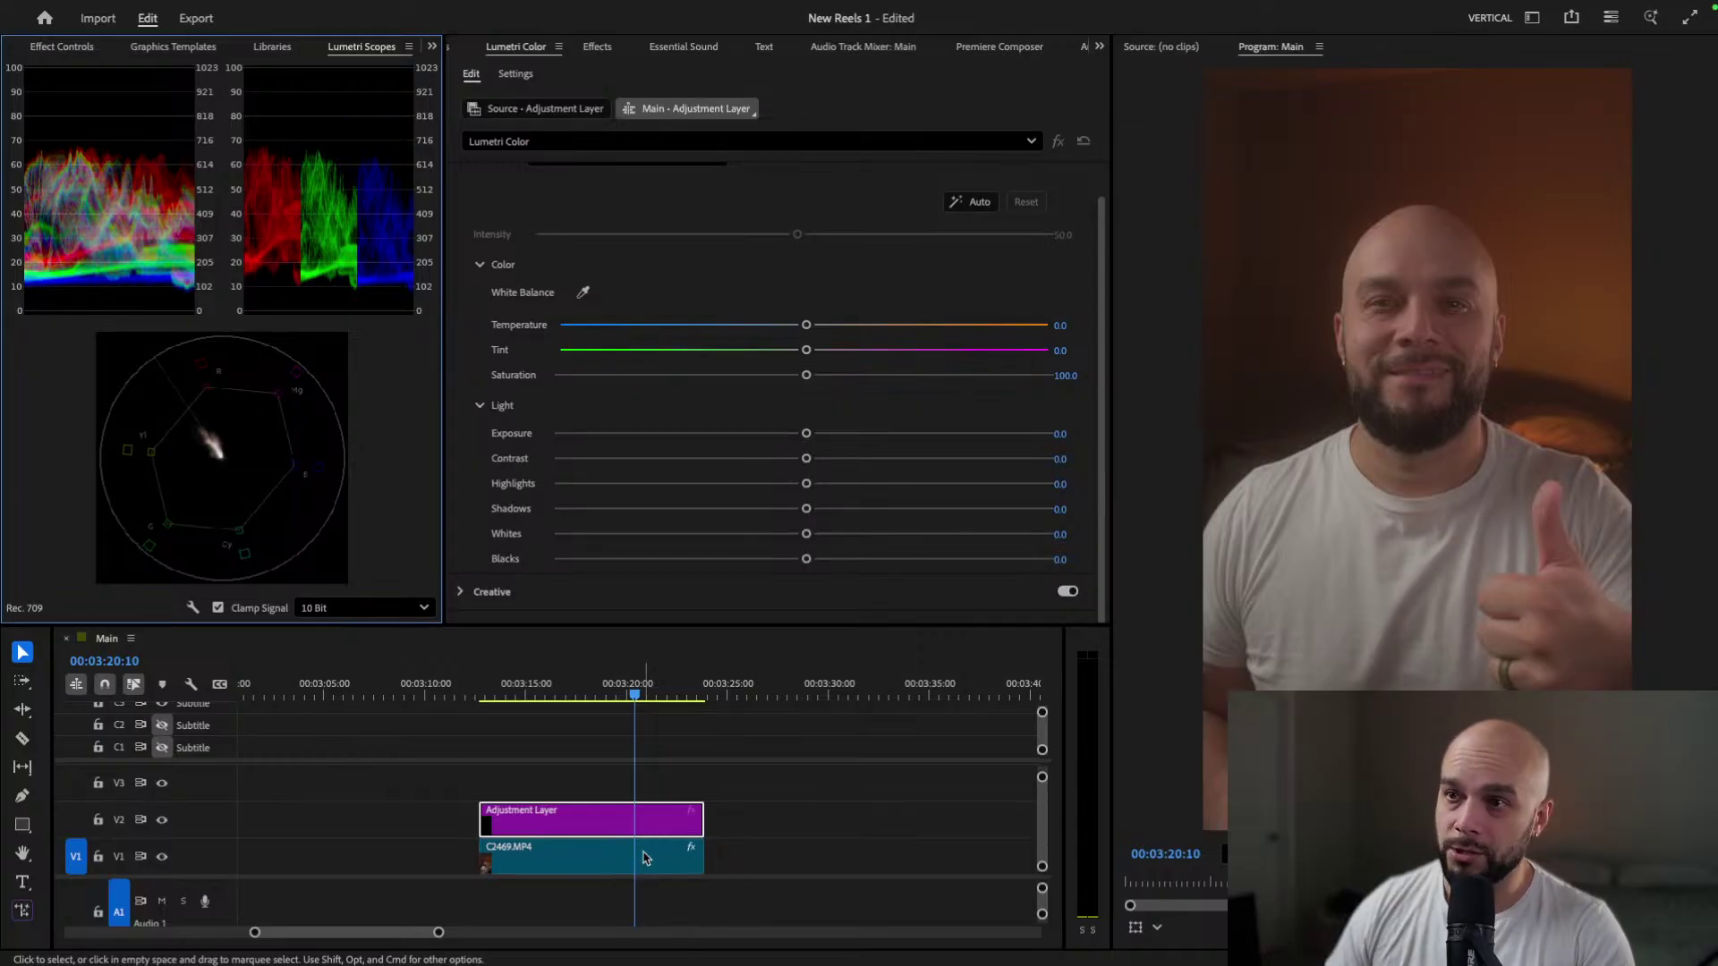
Step: Collapse the Basic Correction section and expand the Curves section in Lumetri Color for the adjustment layer
click(1103, 338)
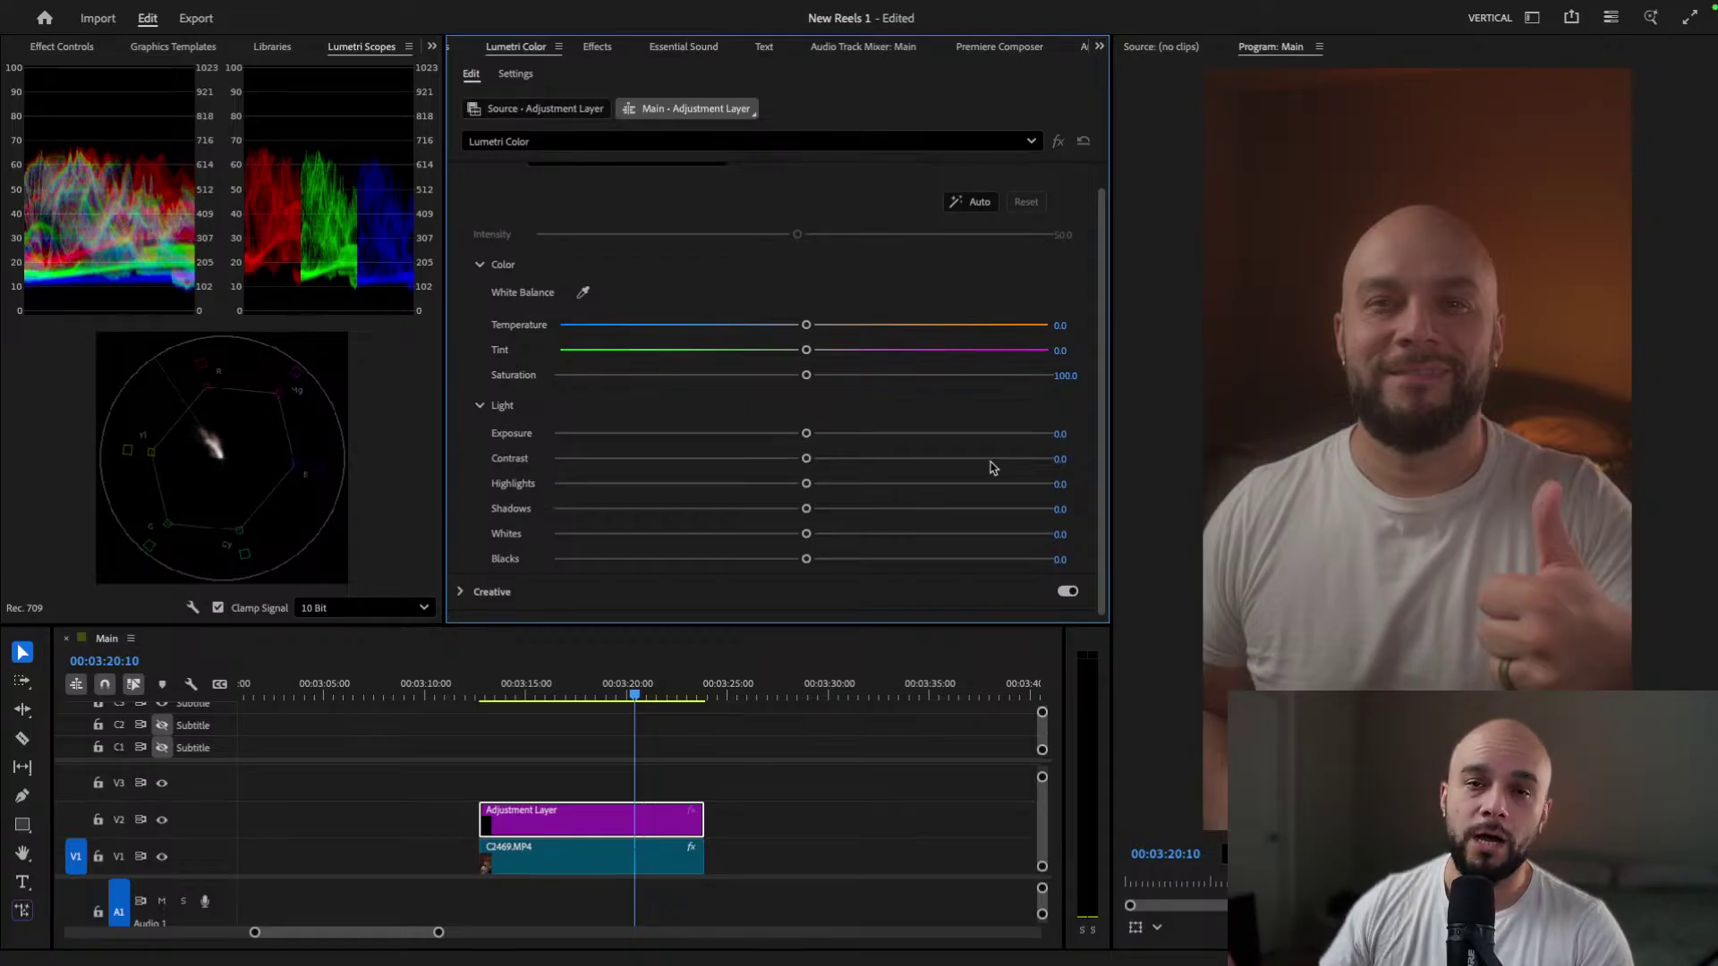
scroll(838, 392, up, 1)
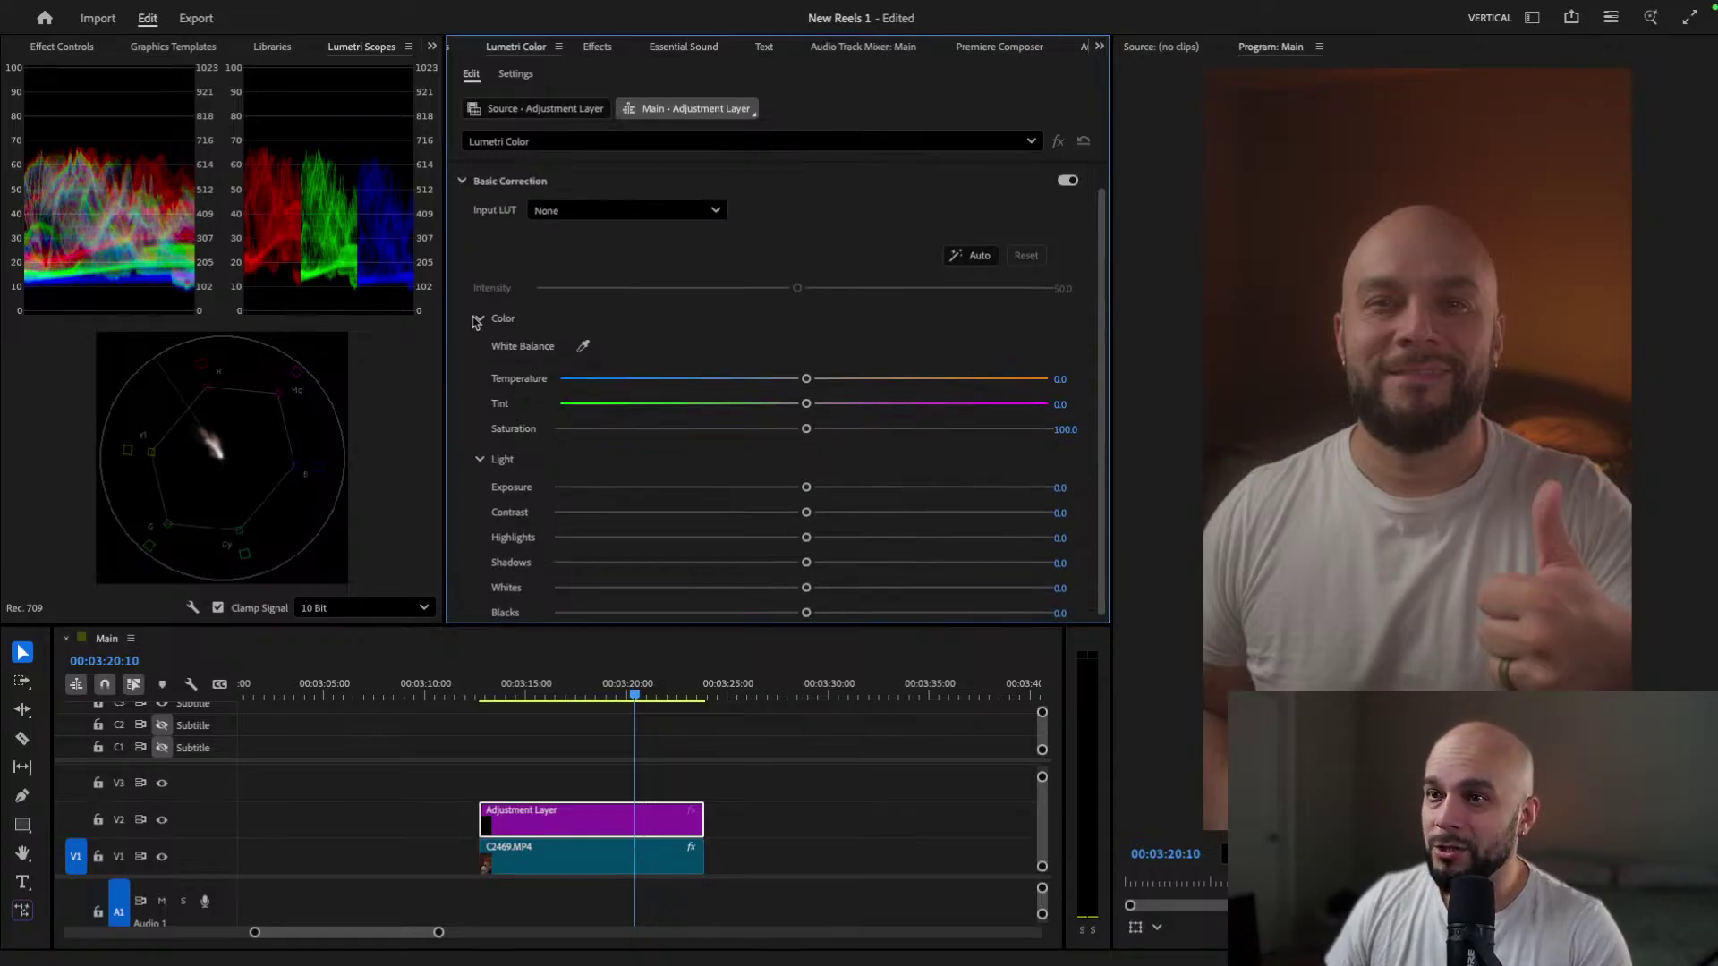
click(462, 181)
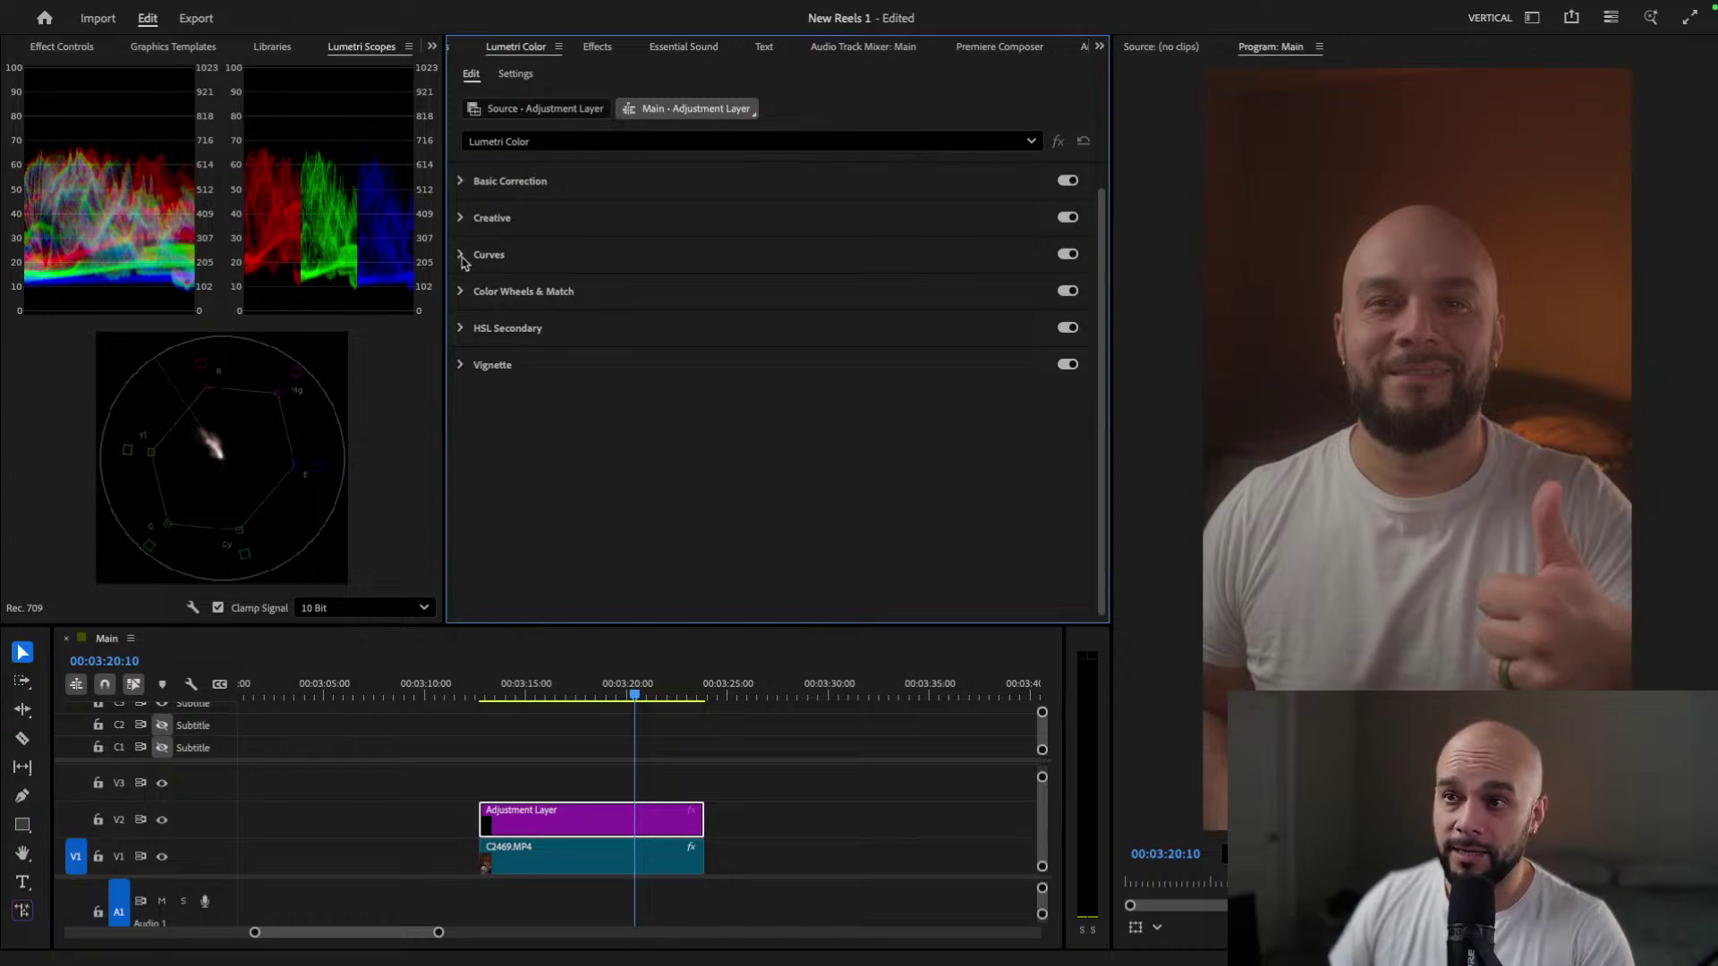
click(464, 255)
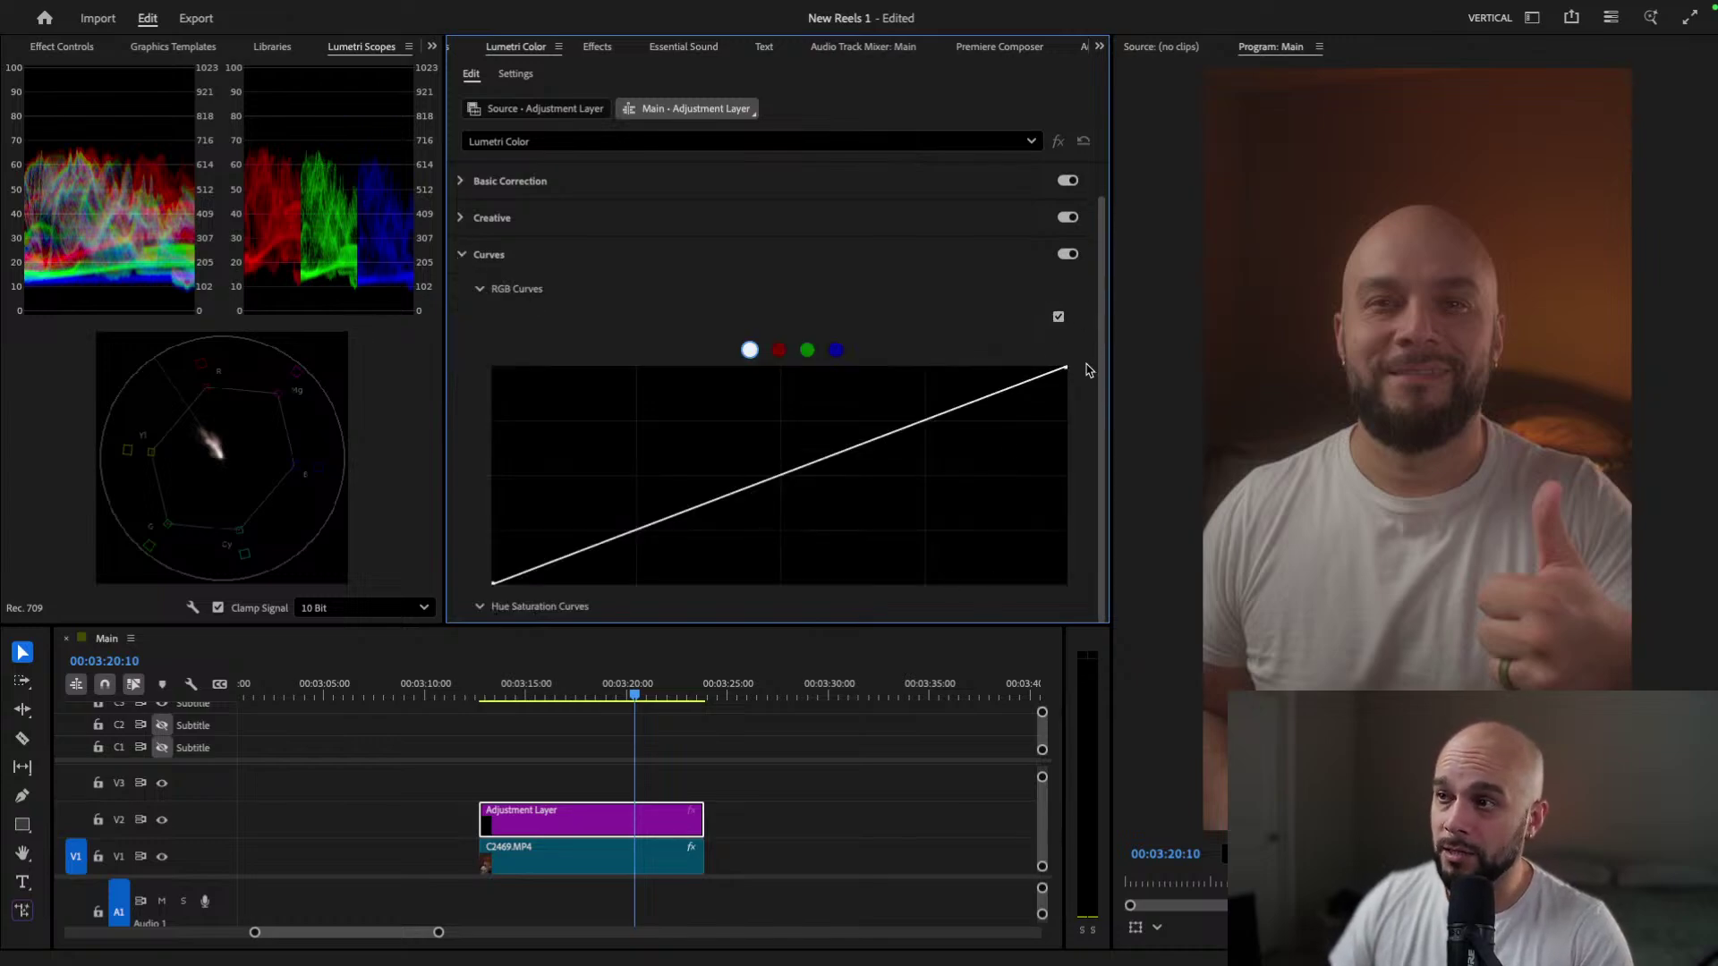
Step: Add three control points to the white RGB curve, at its quarter, middle and three-quarter grid lines
scroll(1089, 369, down, 1)
scroll(1089, 370, down, 1)
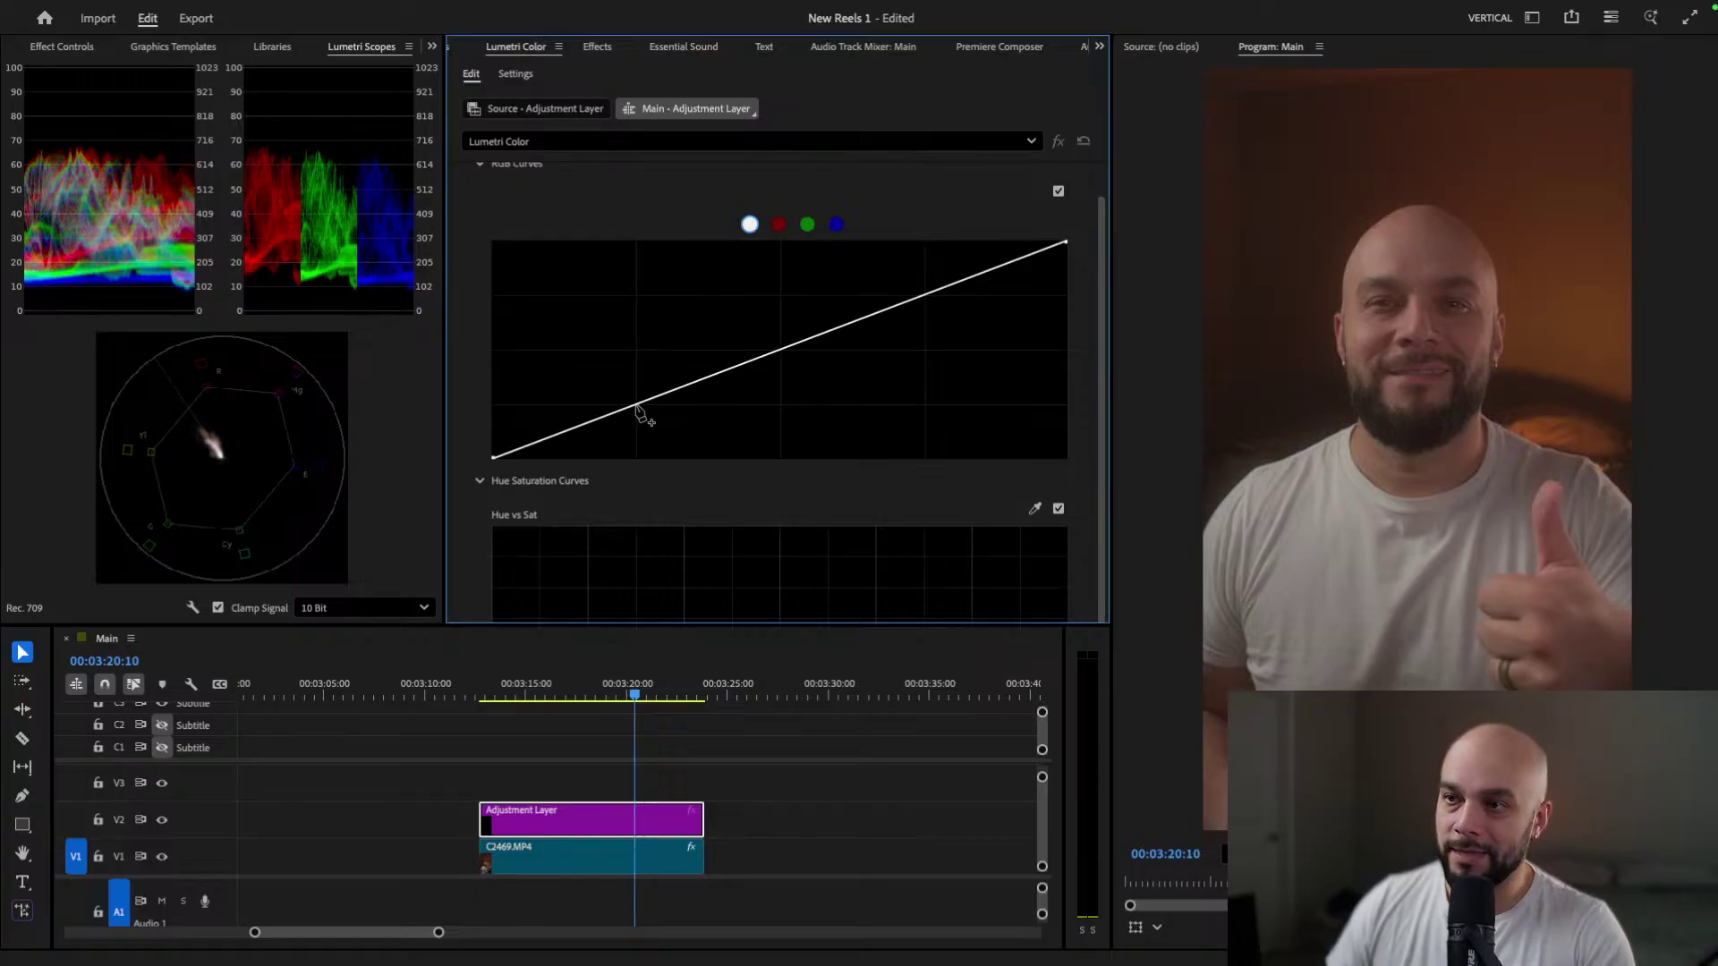
scroll(751, 438, up, 2)
scroll(698, 479, down, 3)
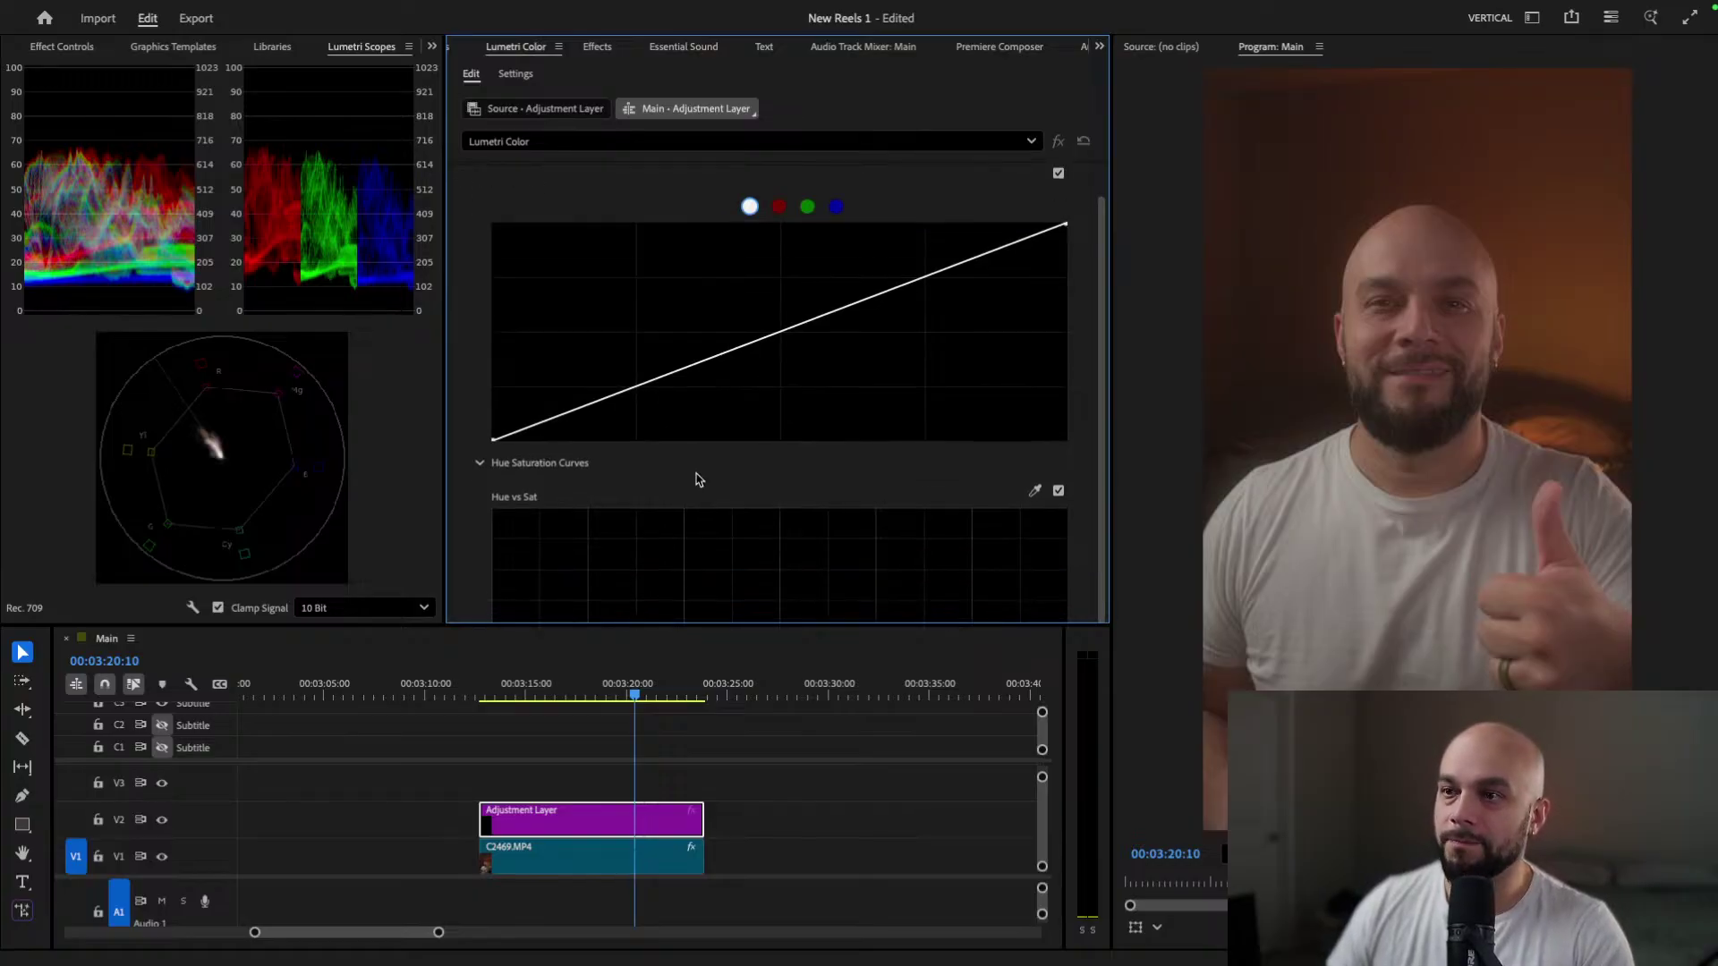
click(636, 387)
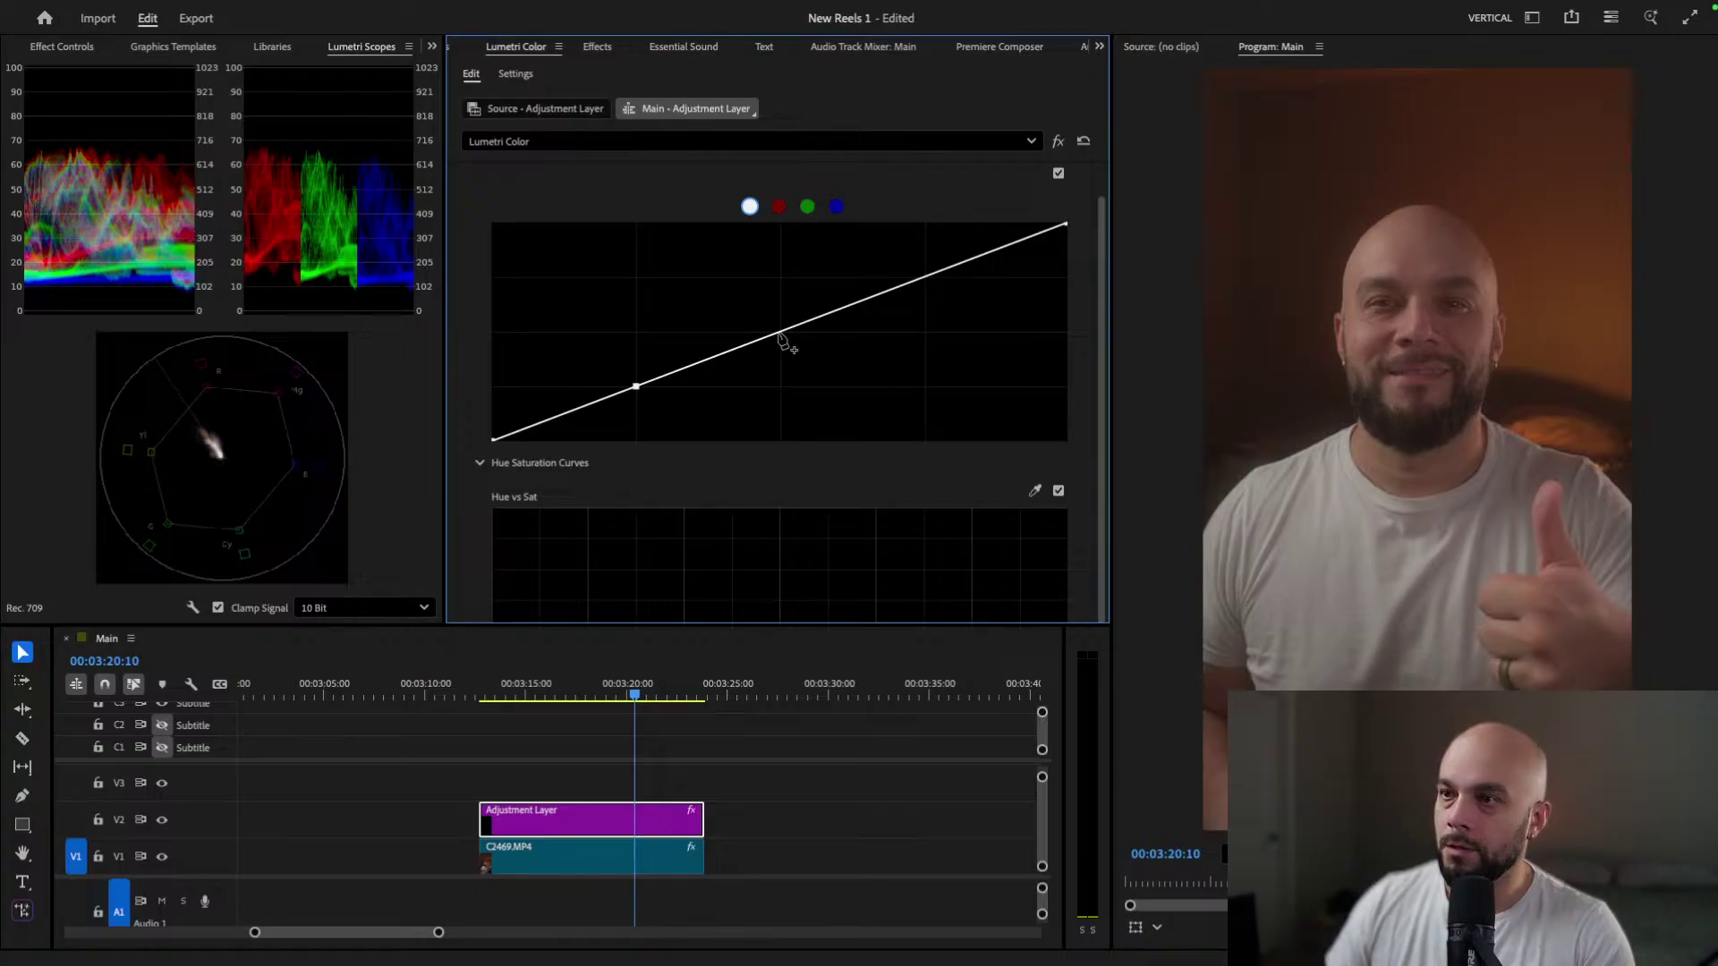
click(779, 333)
click(926, 275)
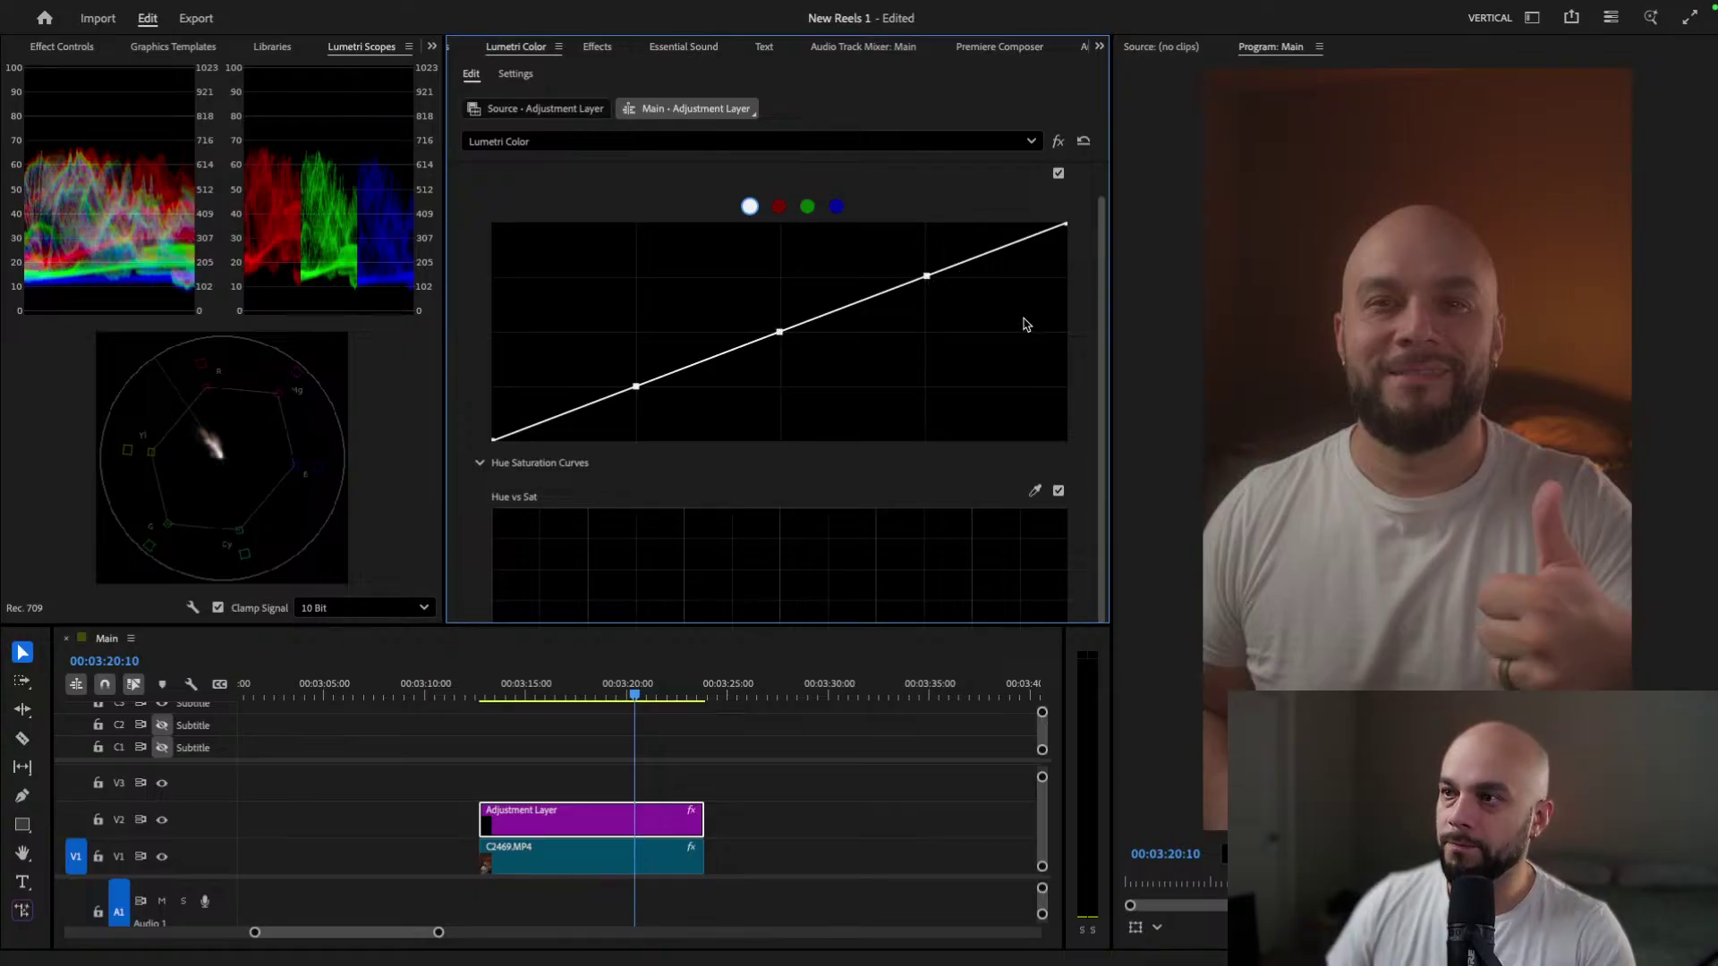
Step: Pull the quarter-line shadow point of the white RGB curve slightly down to darken the shadows
scroll(1077, 410, up, 2)
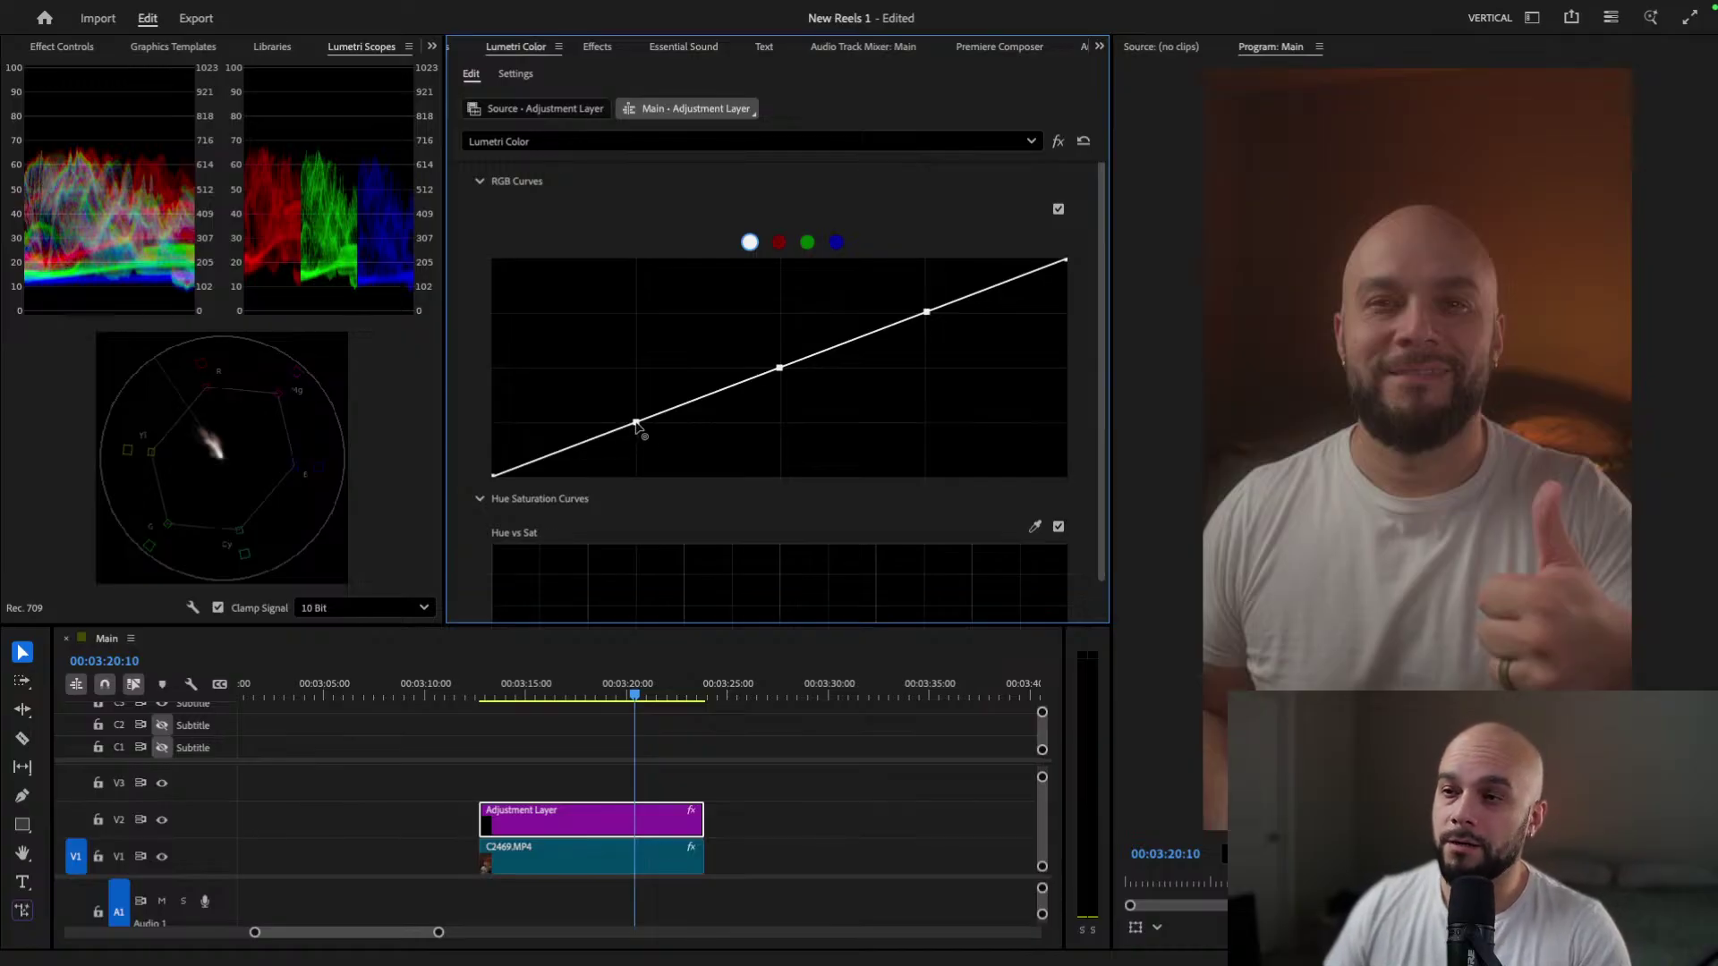
drag(636, 424, 635, 443)
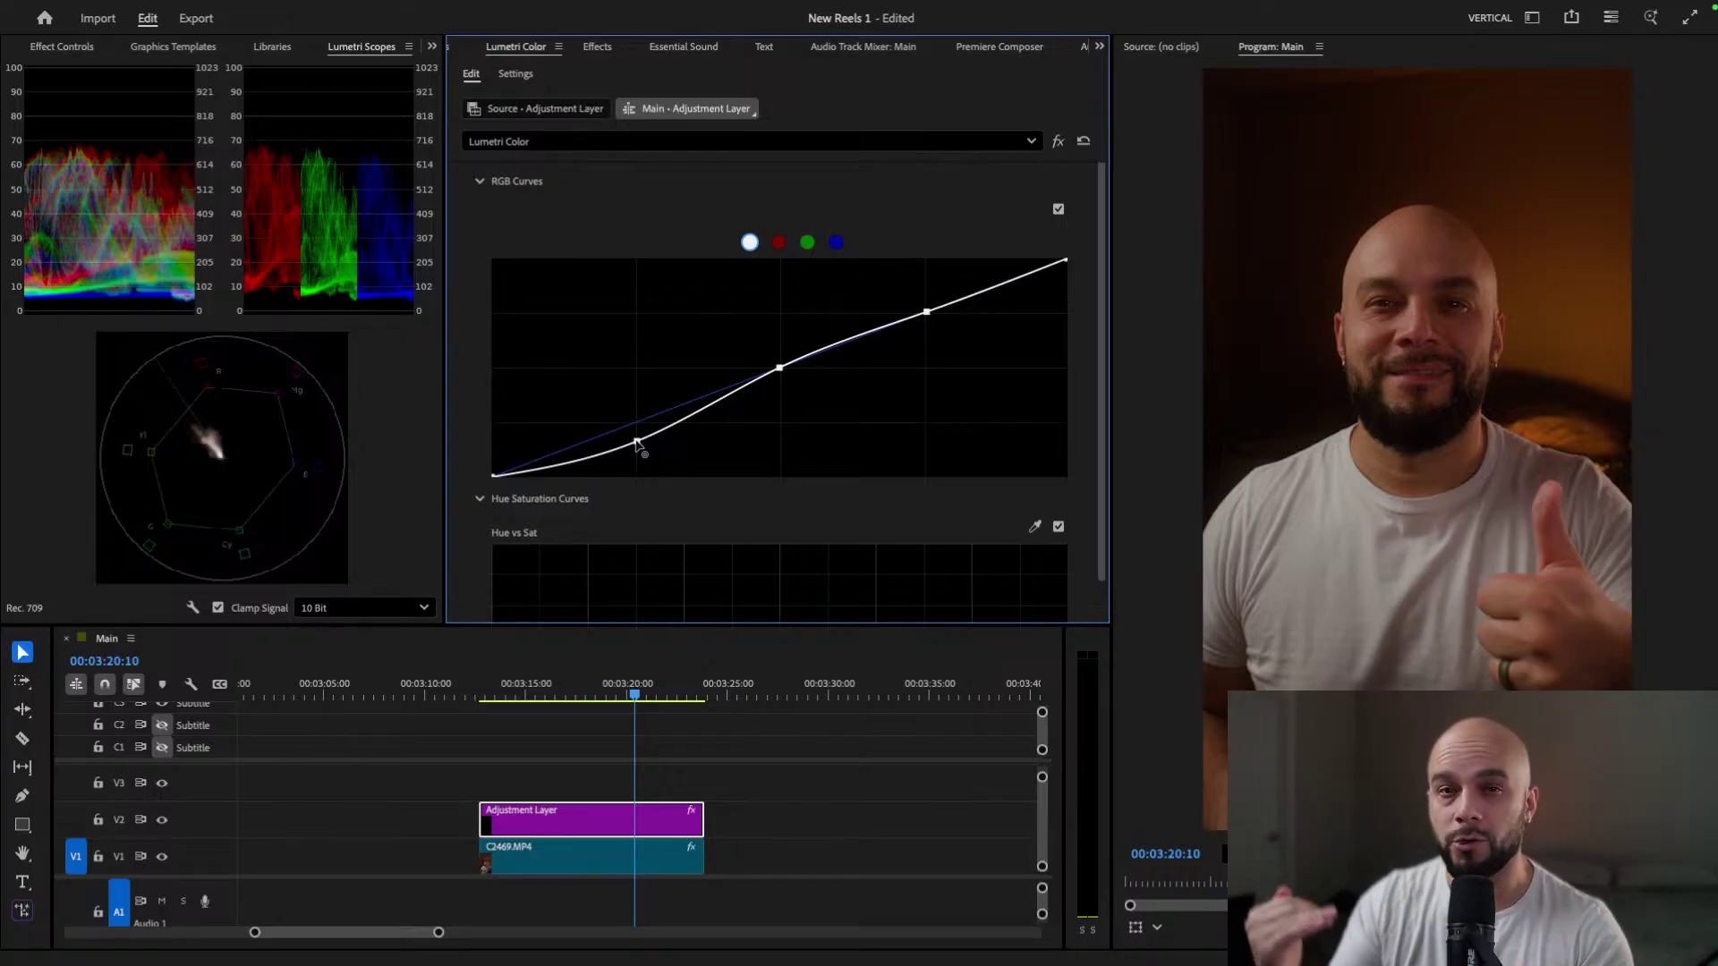
drag(635, 441, 638, 441)
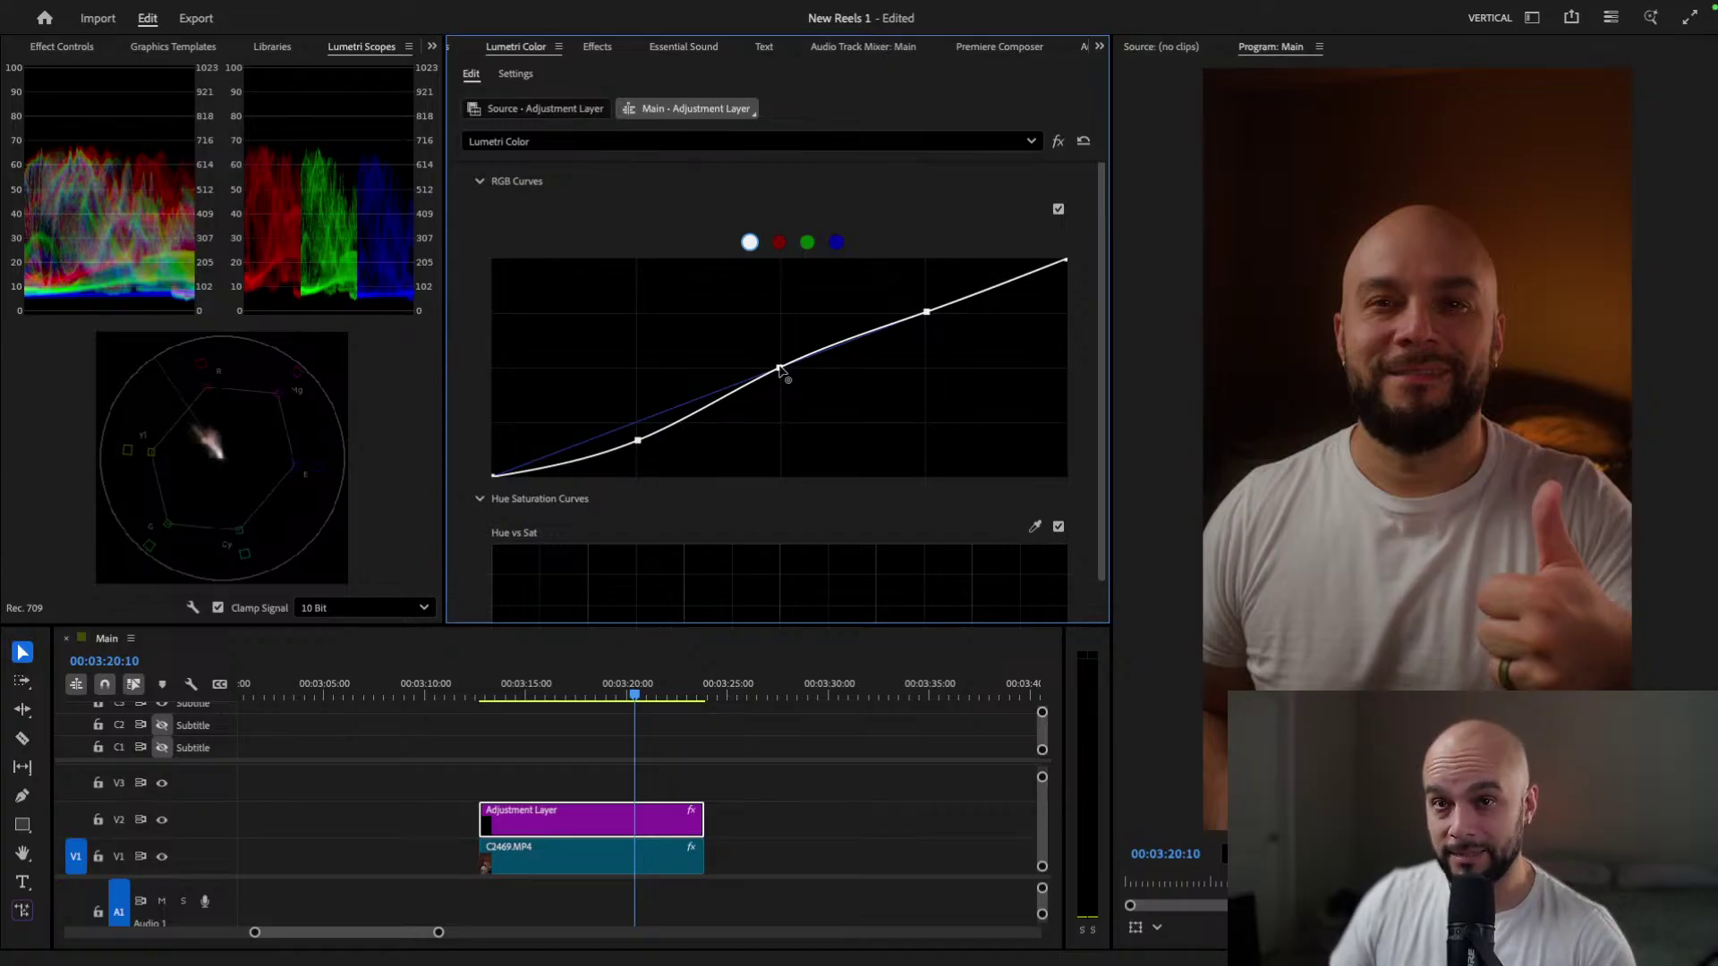
Step: Raise the midtone and three-quarter highlight points of the white RGB curve slightly to brighten the midtones and highlights
drag(779, 368, 782, 352)
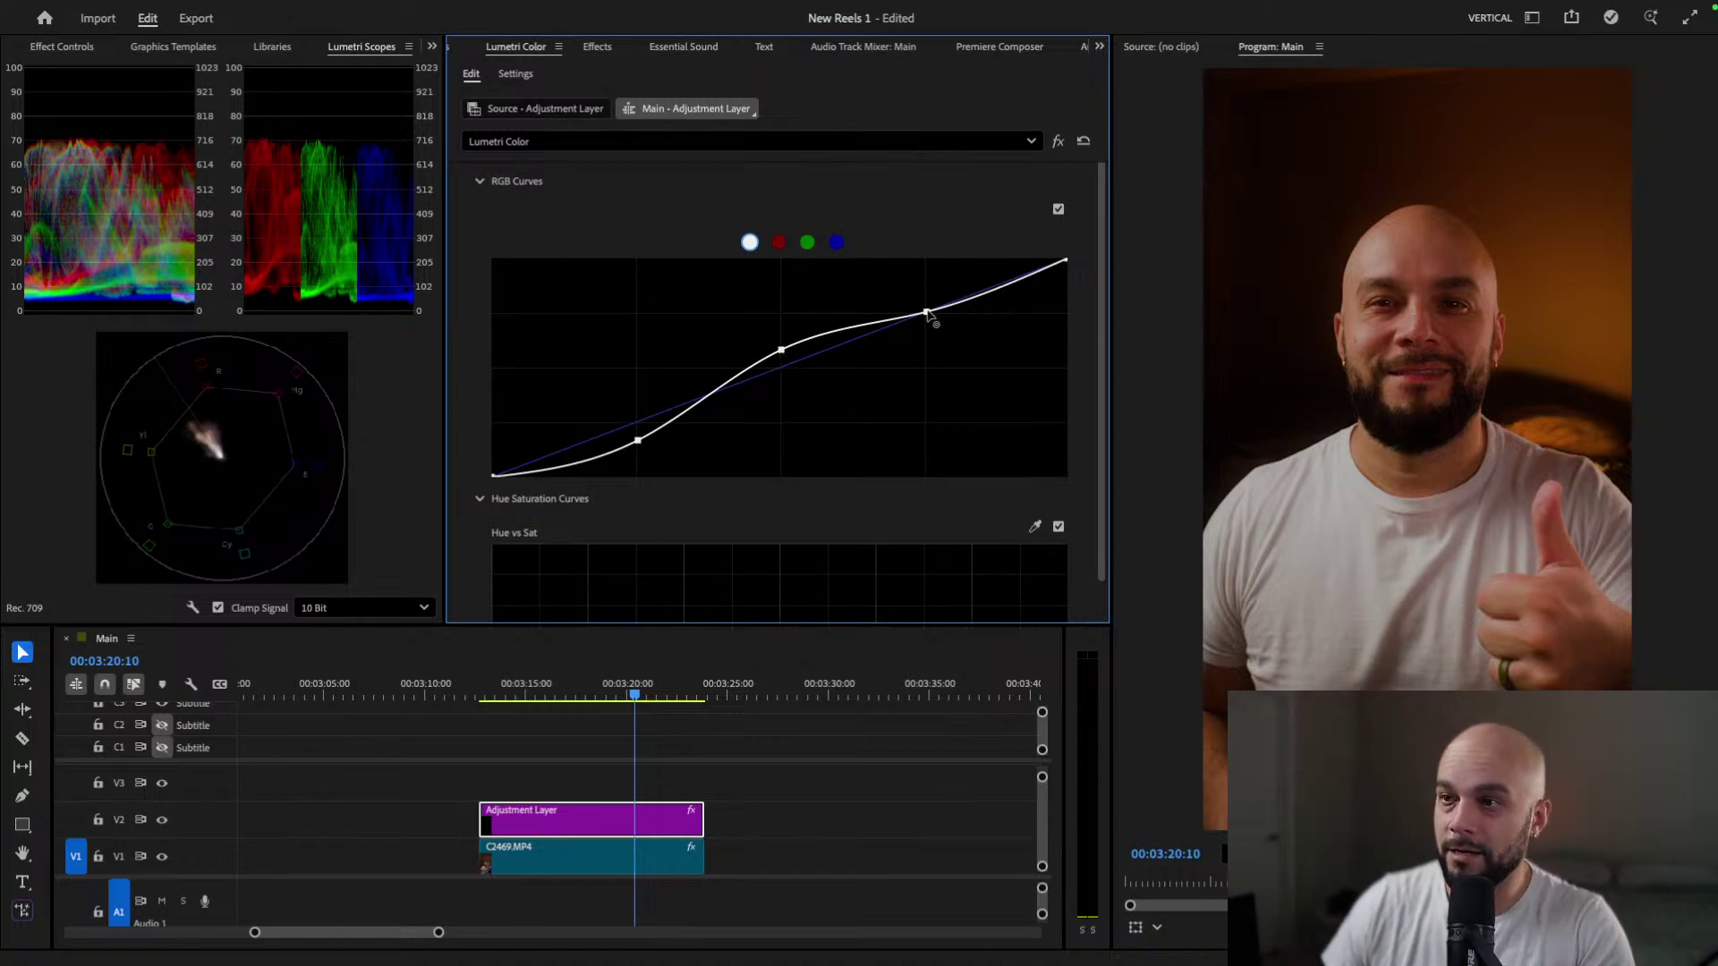
drag(928, 313, 930, 293)
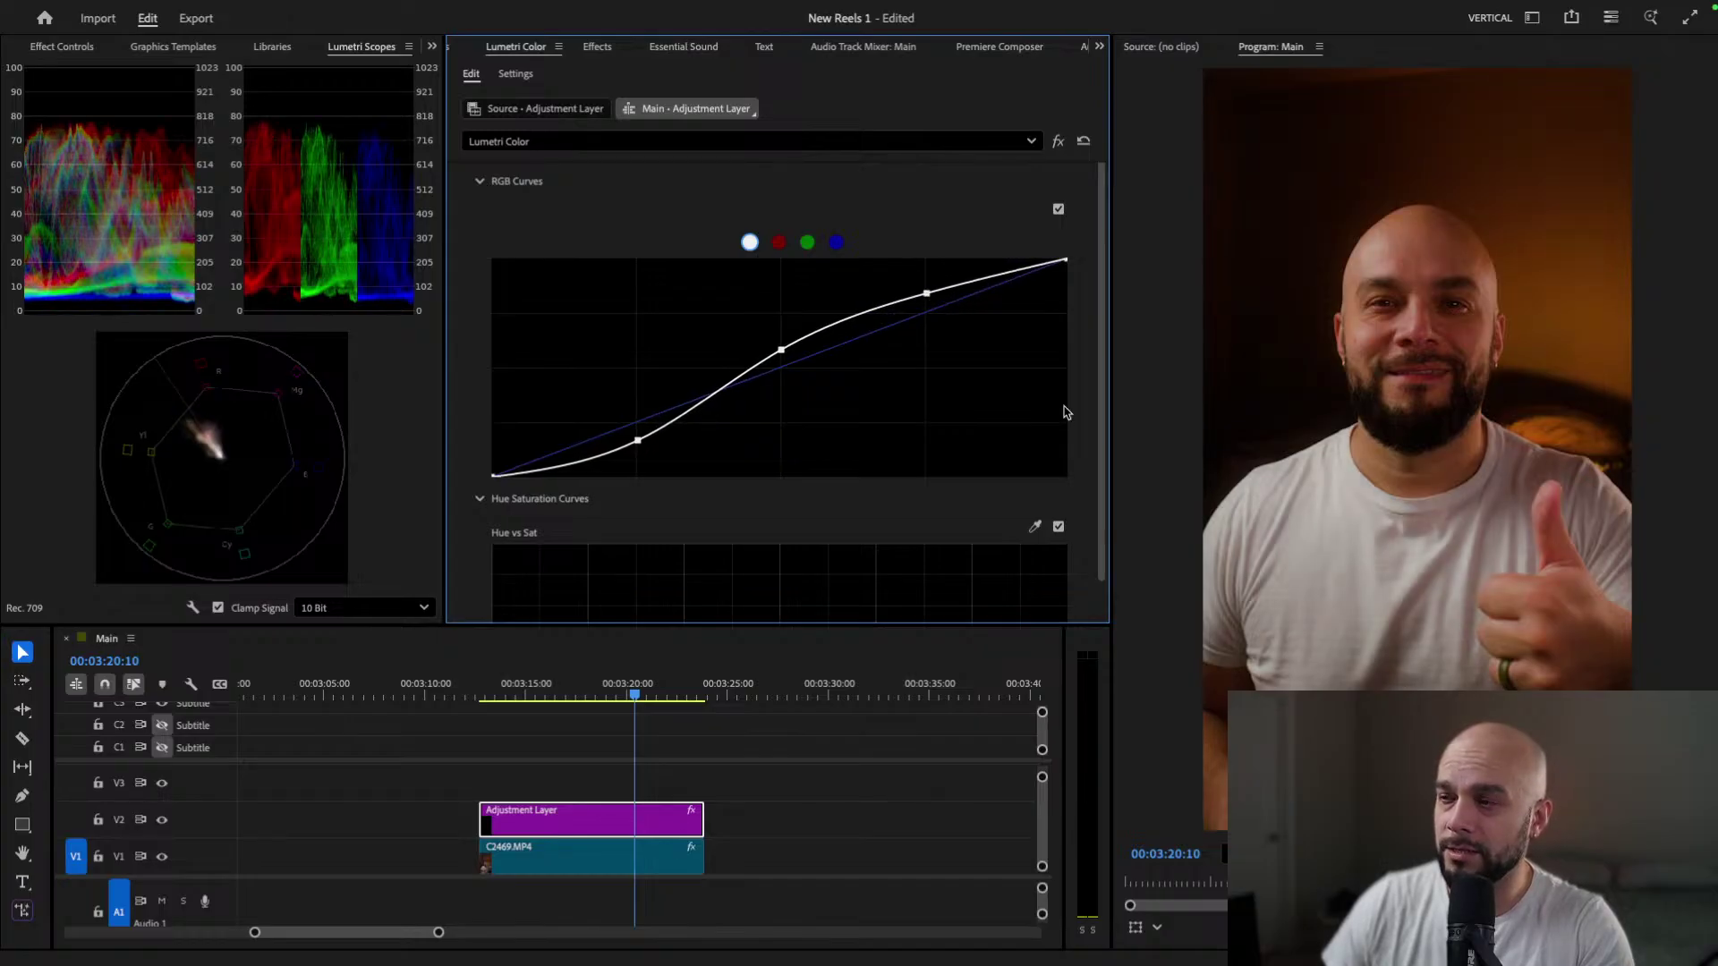
scroll(1089, 421, up, 2)
scroll(1090, 421, up, 1)
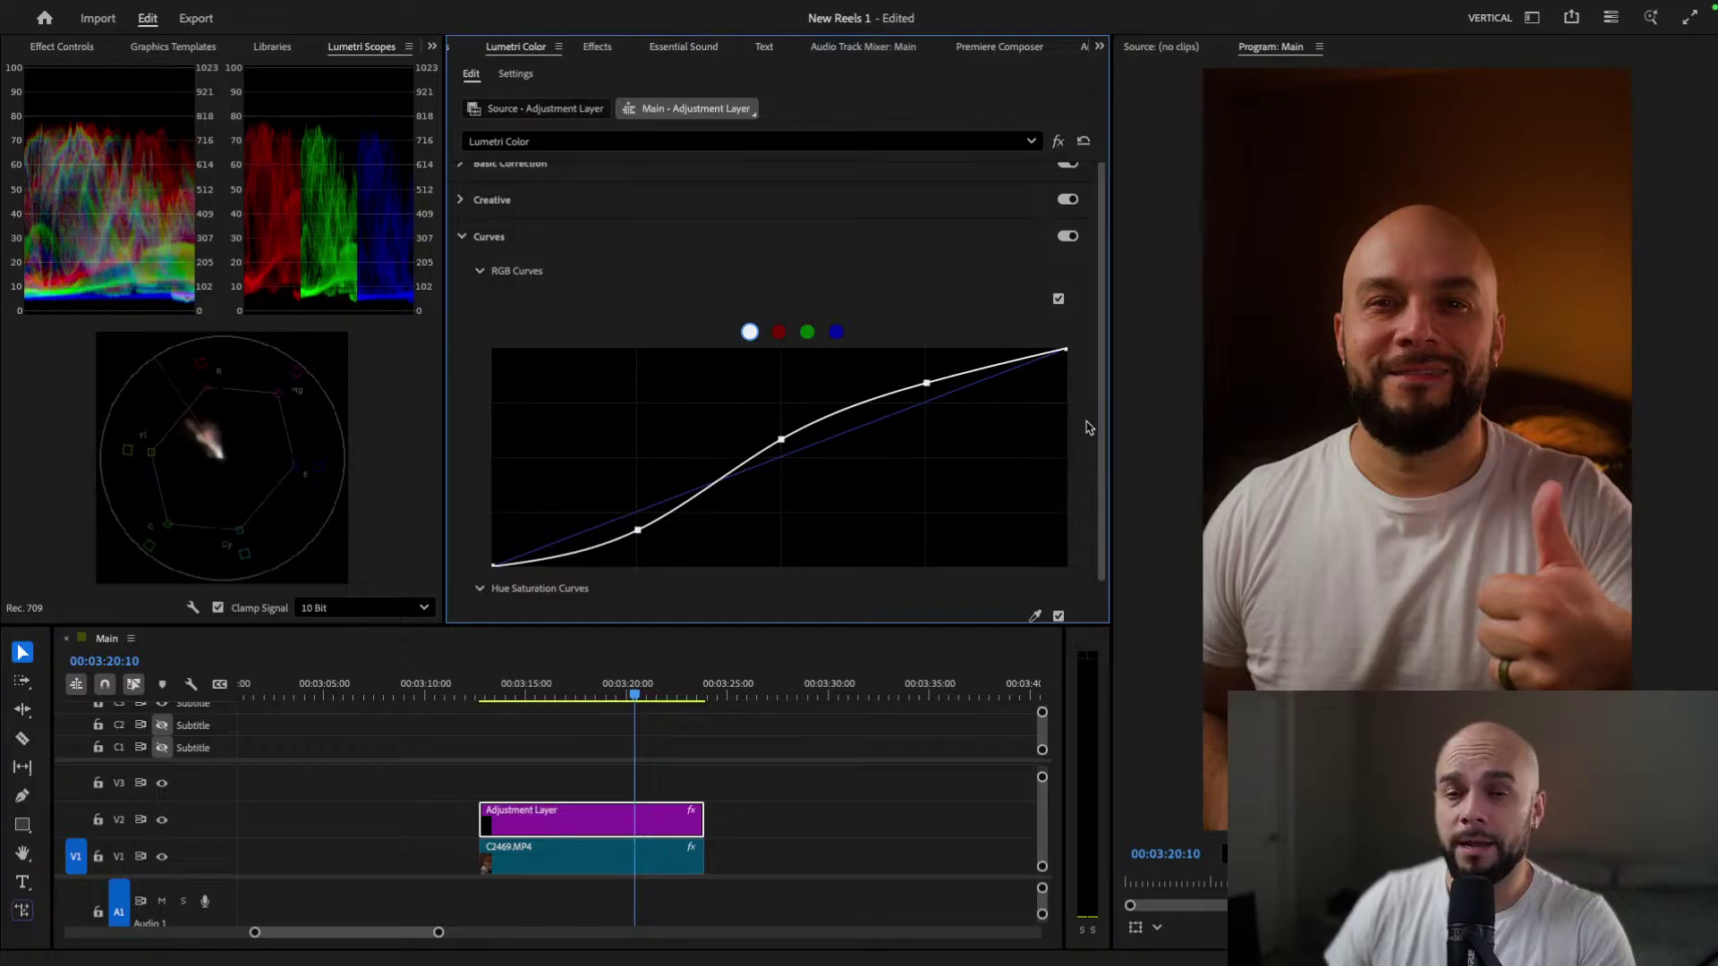
Step: Compare the clip with and without the curve adjustments by toggling track V2's visibility
click(161, 821)
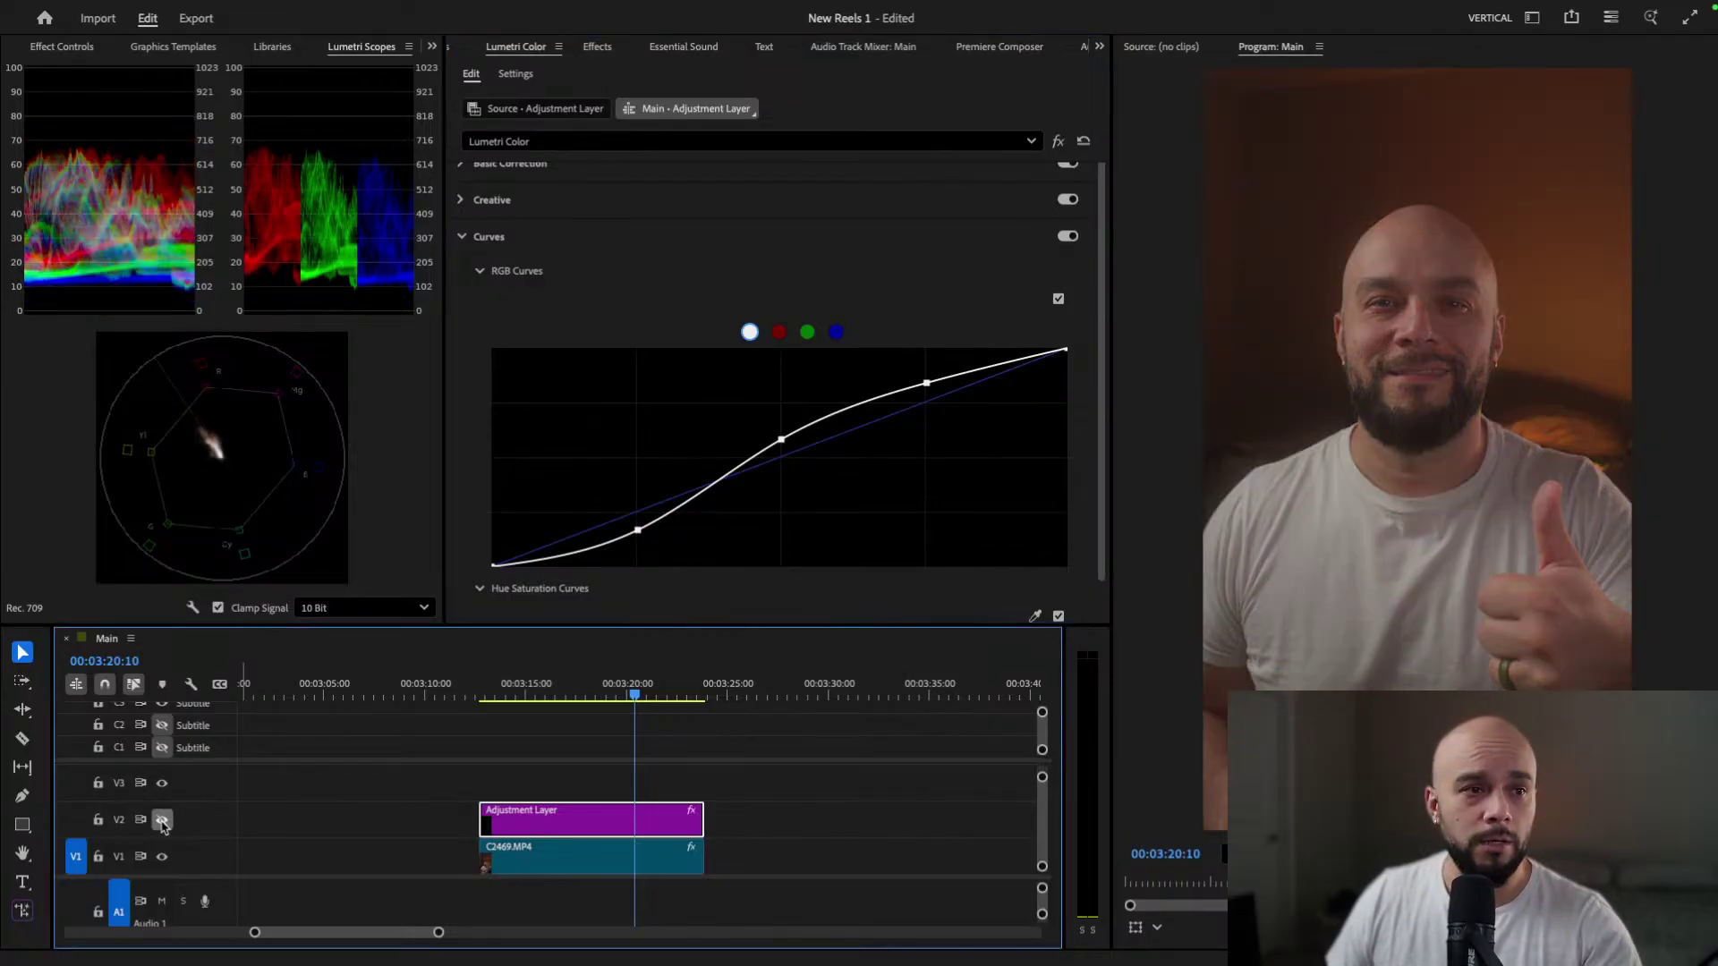
click(162, 821)
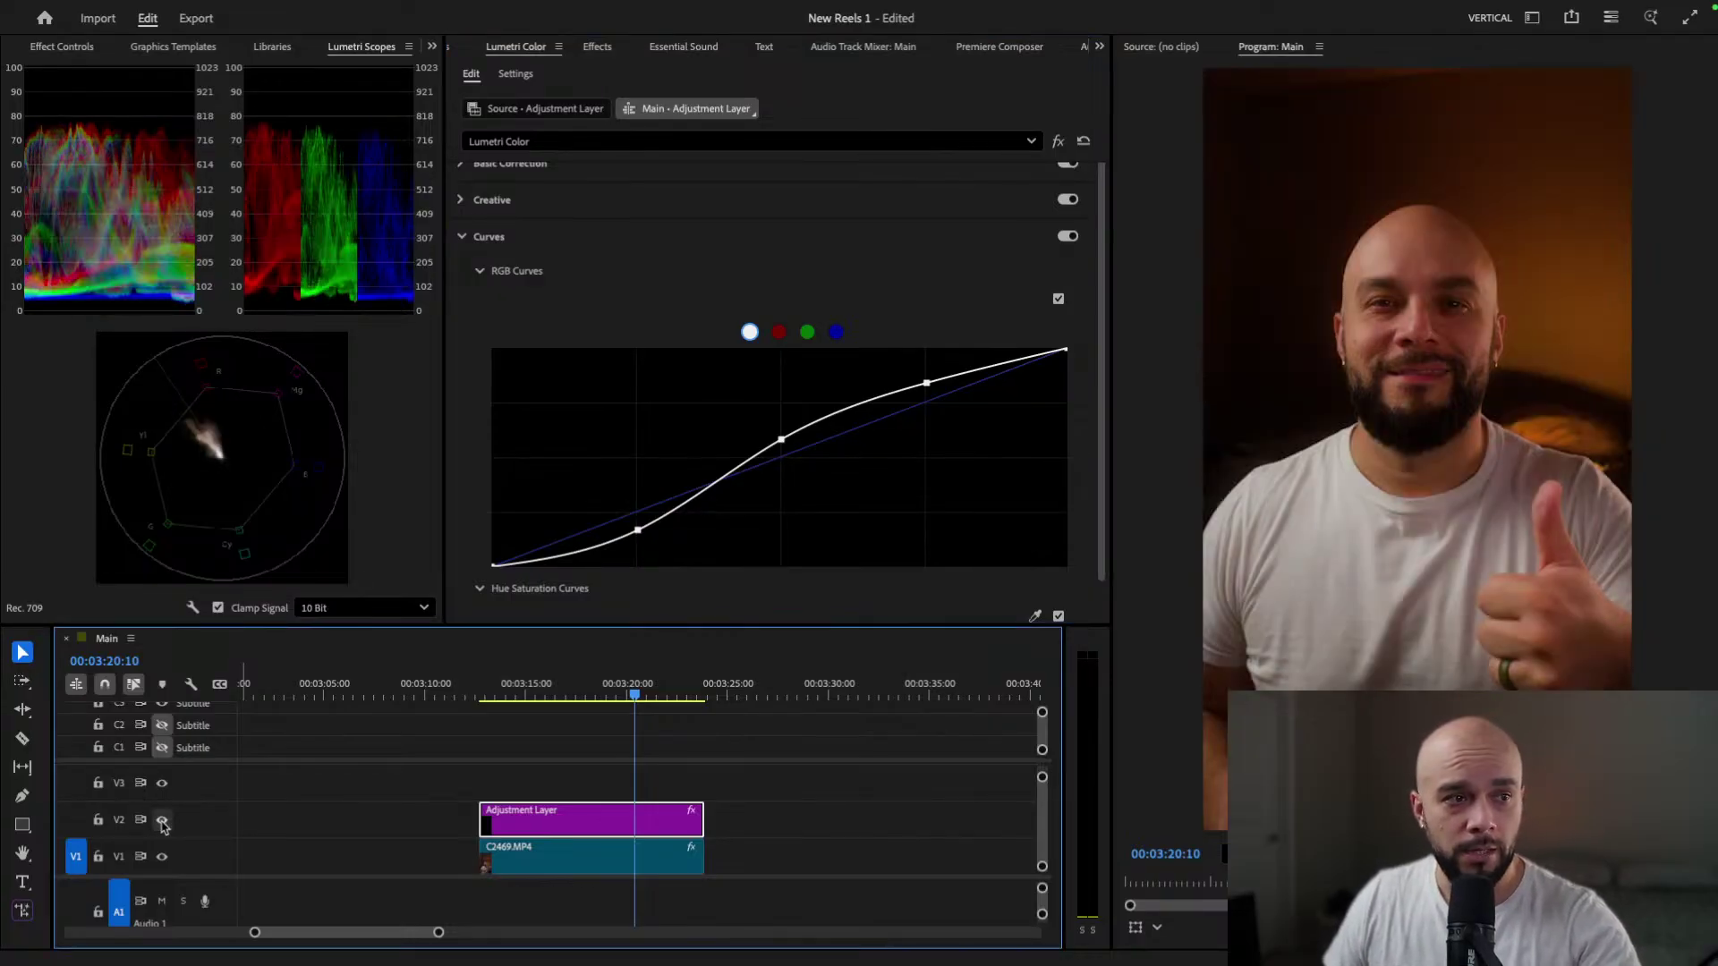
click(161, 822)
click(162, 822)
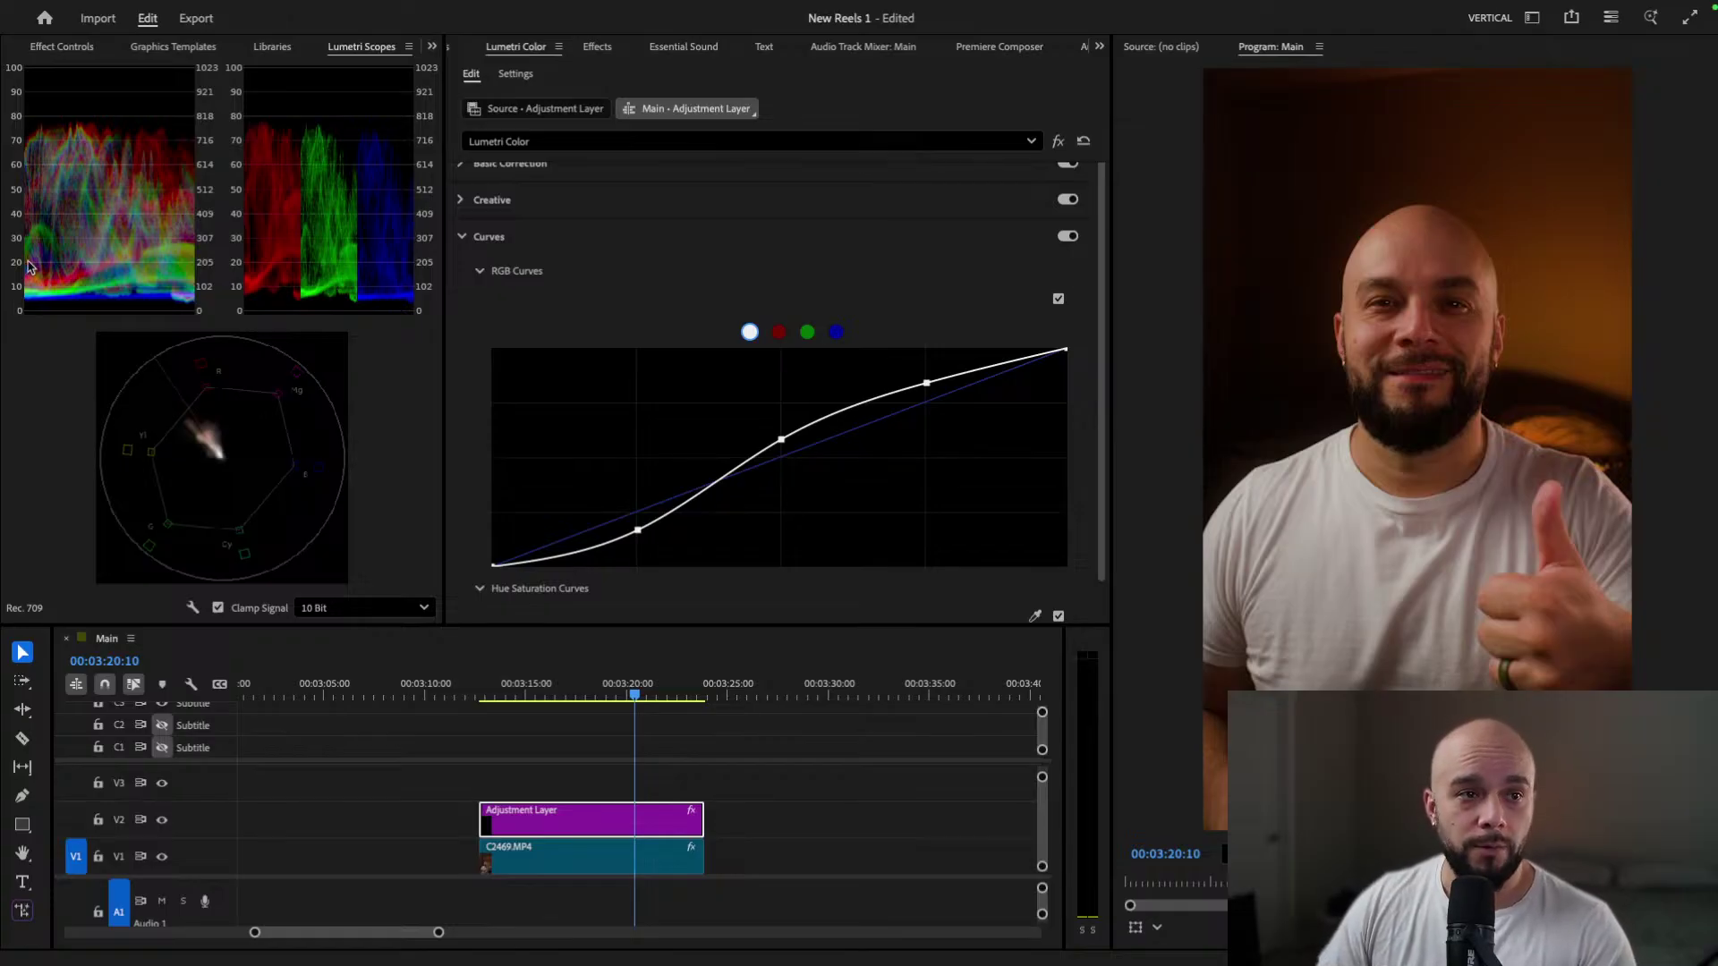
Step: Expand the Basic Correction section in Lumetri Color for the adjustment layer
click(1110, 313)
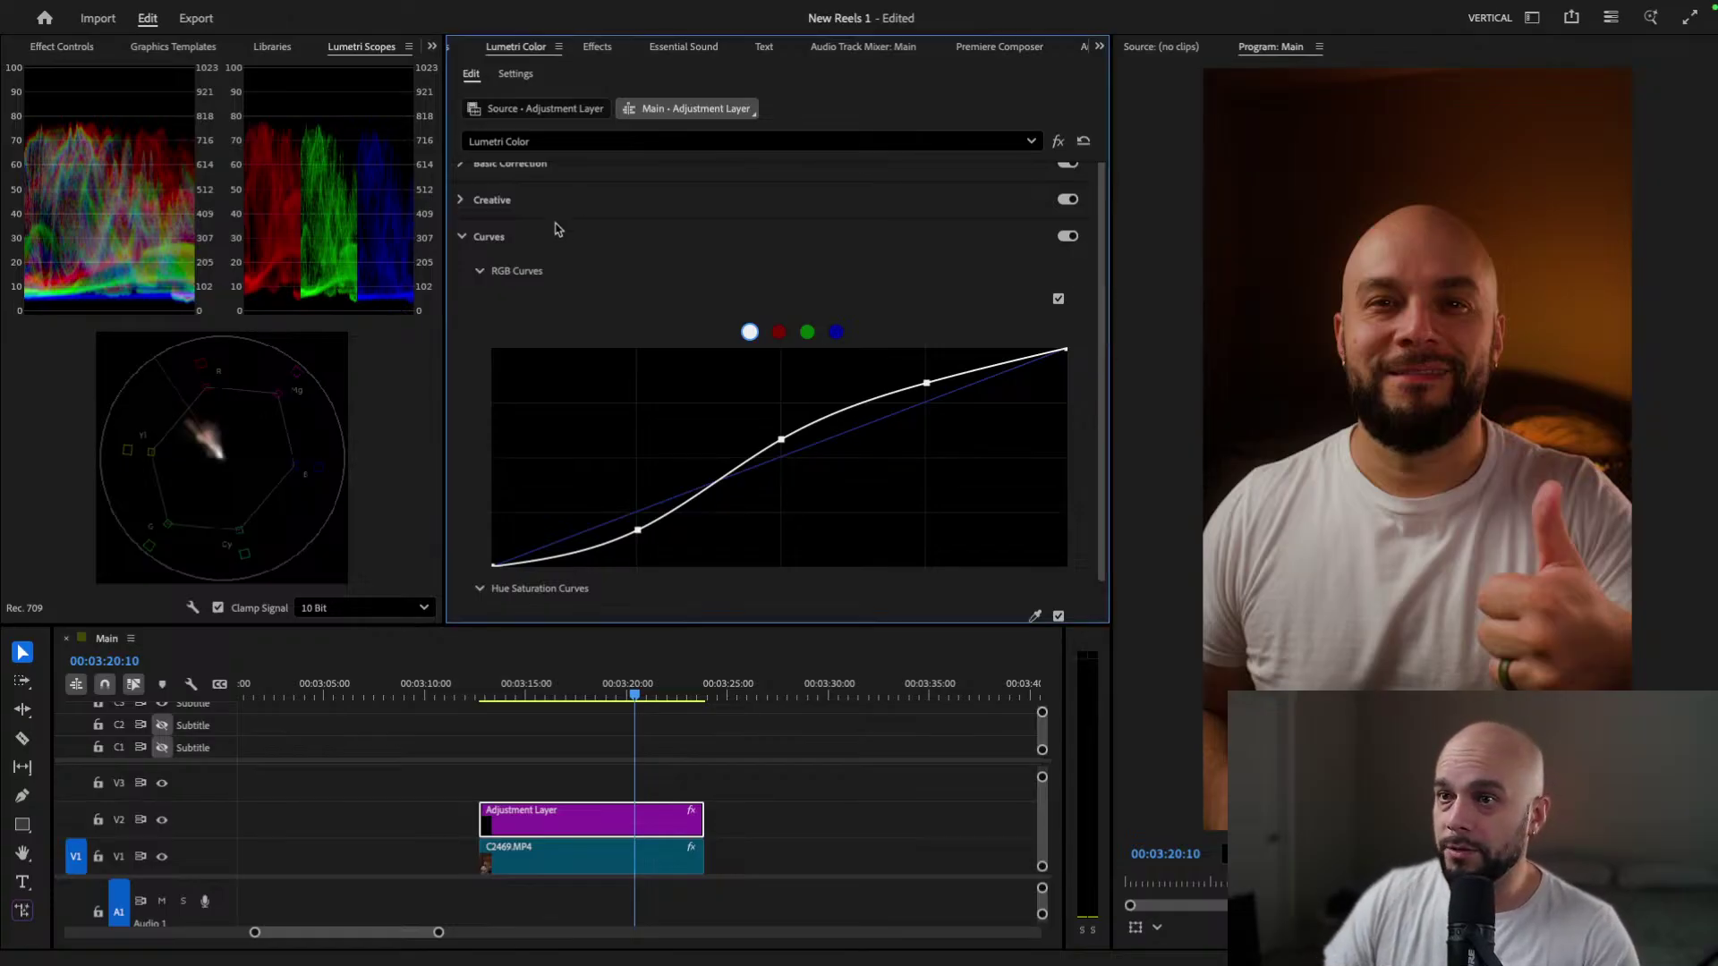
scroll(555, 229, up, 1)
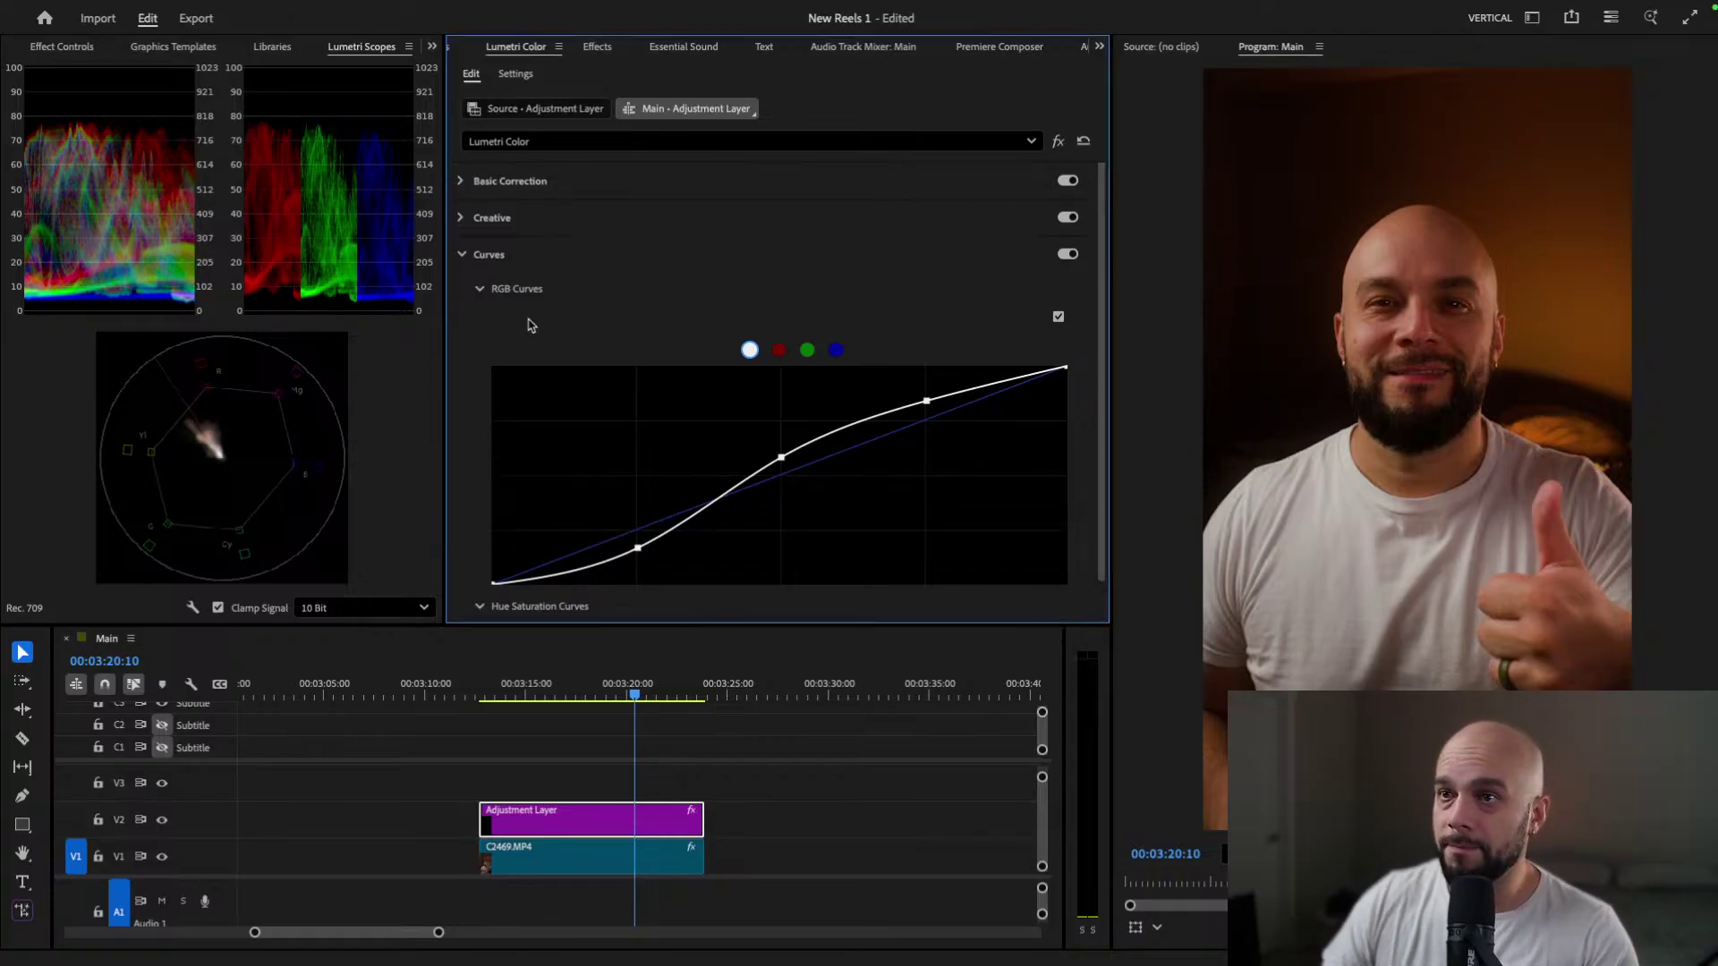
click(461, 182)
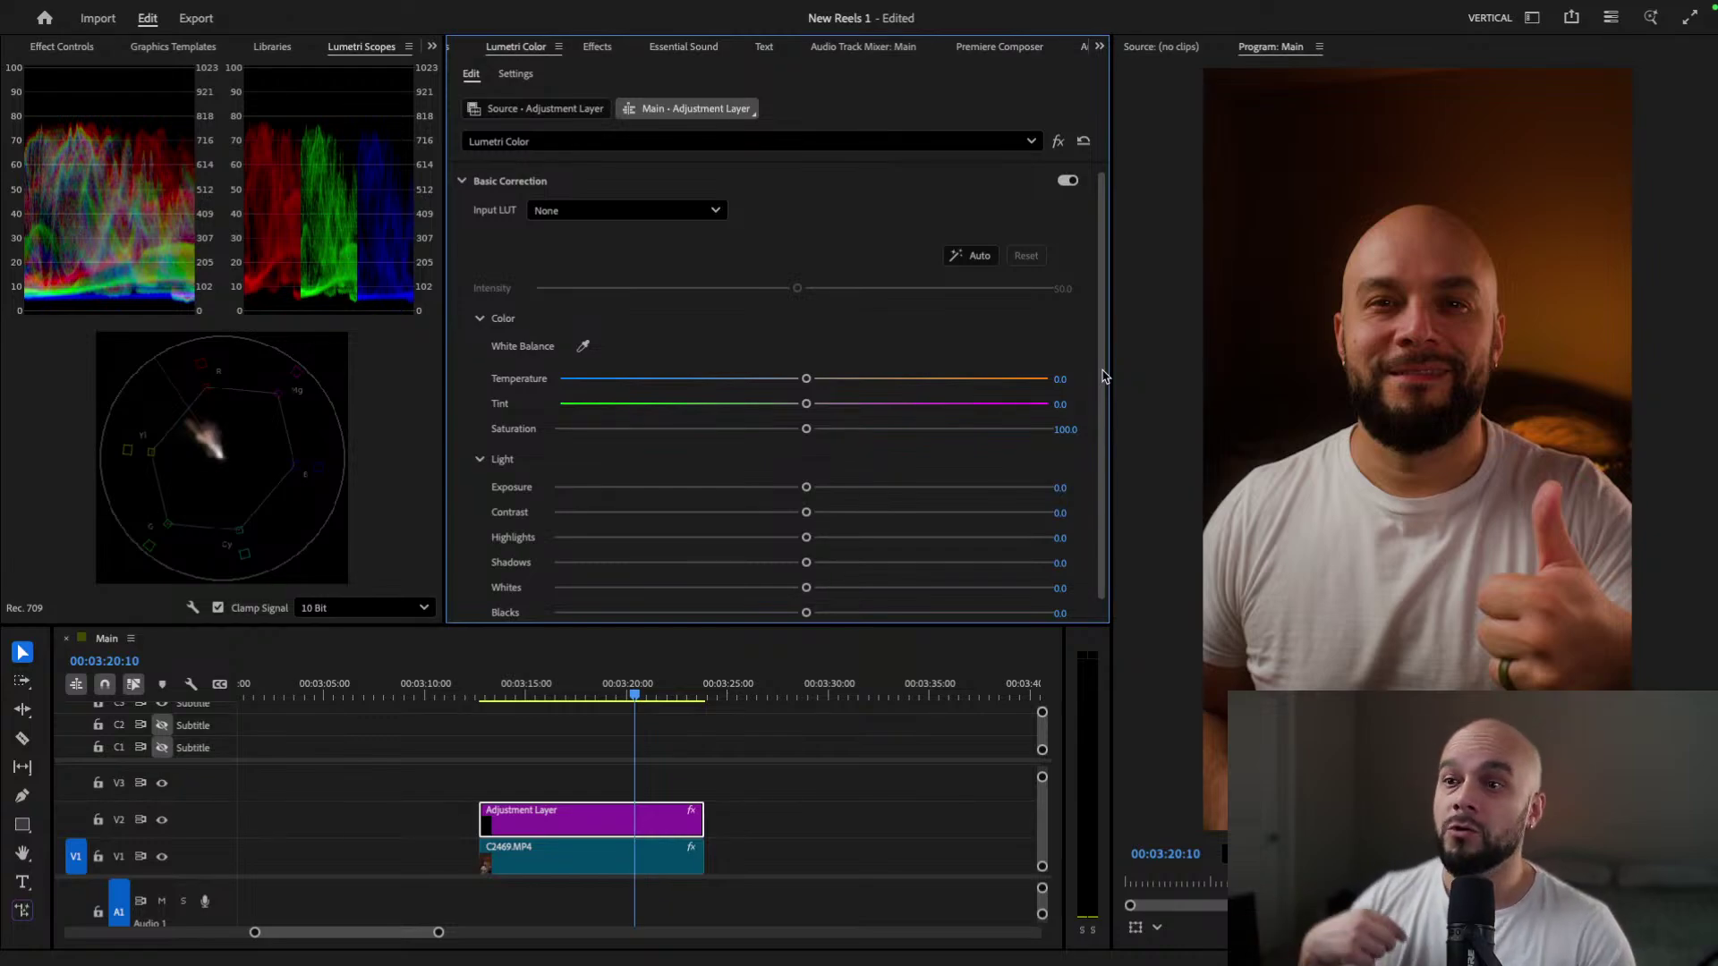
click(583, 346)
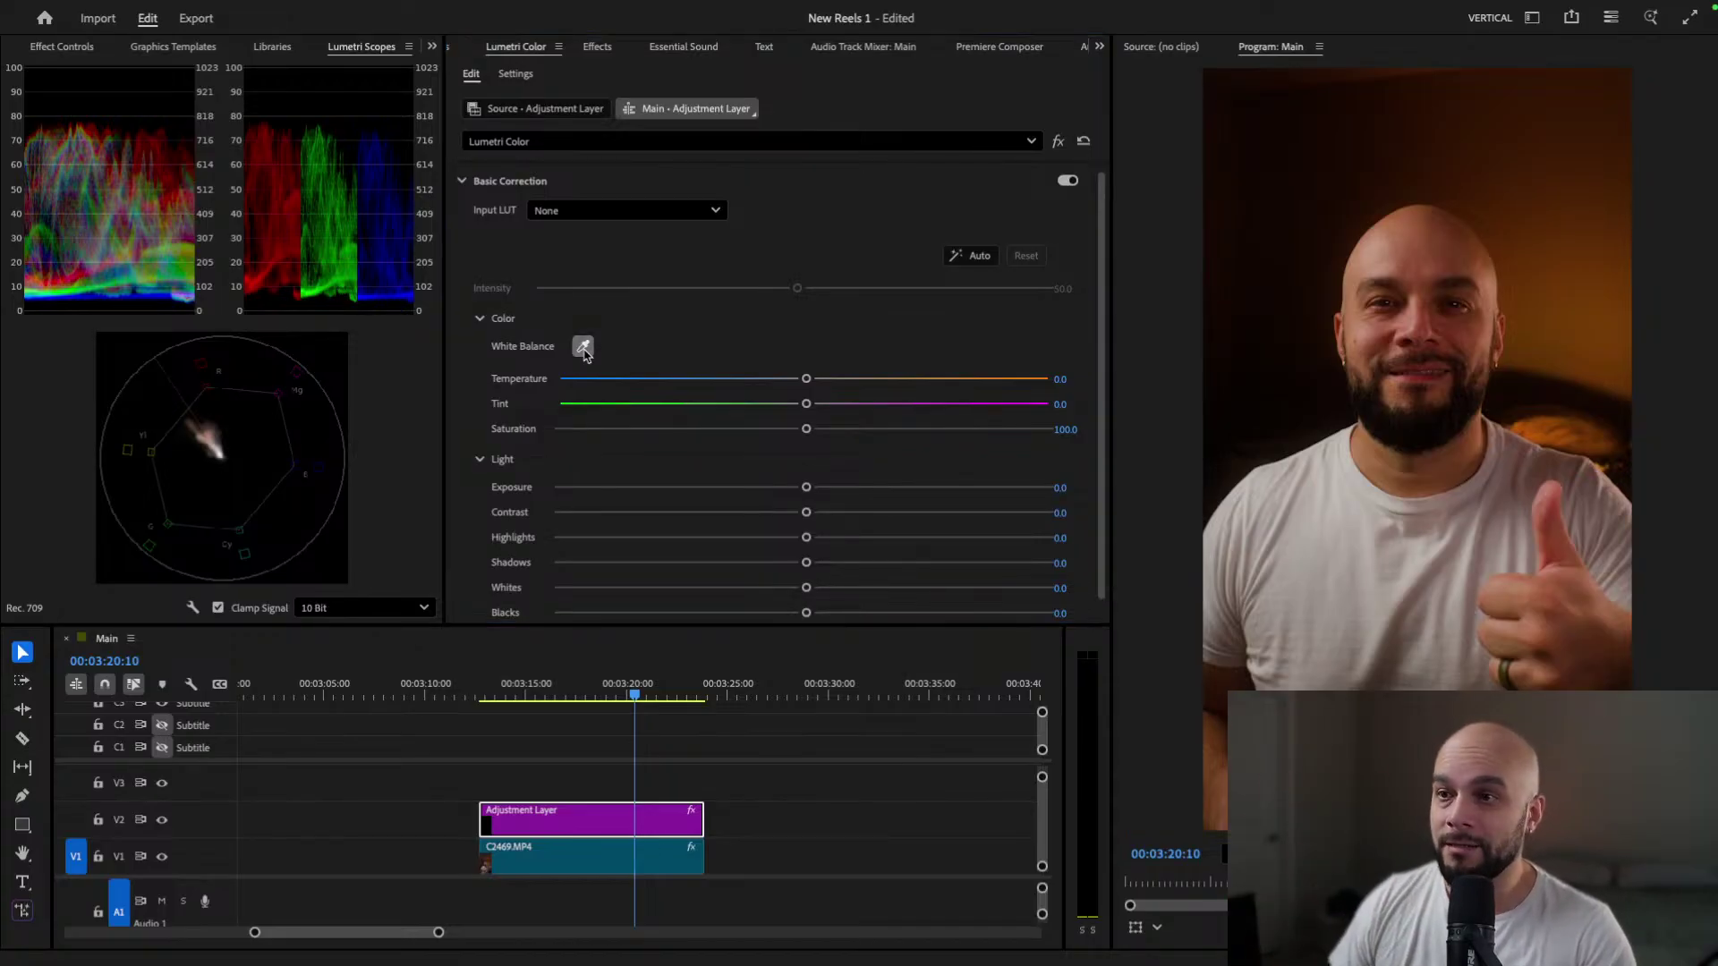
click(1328, 476)
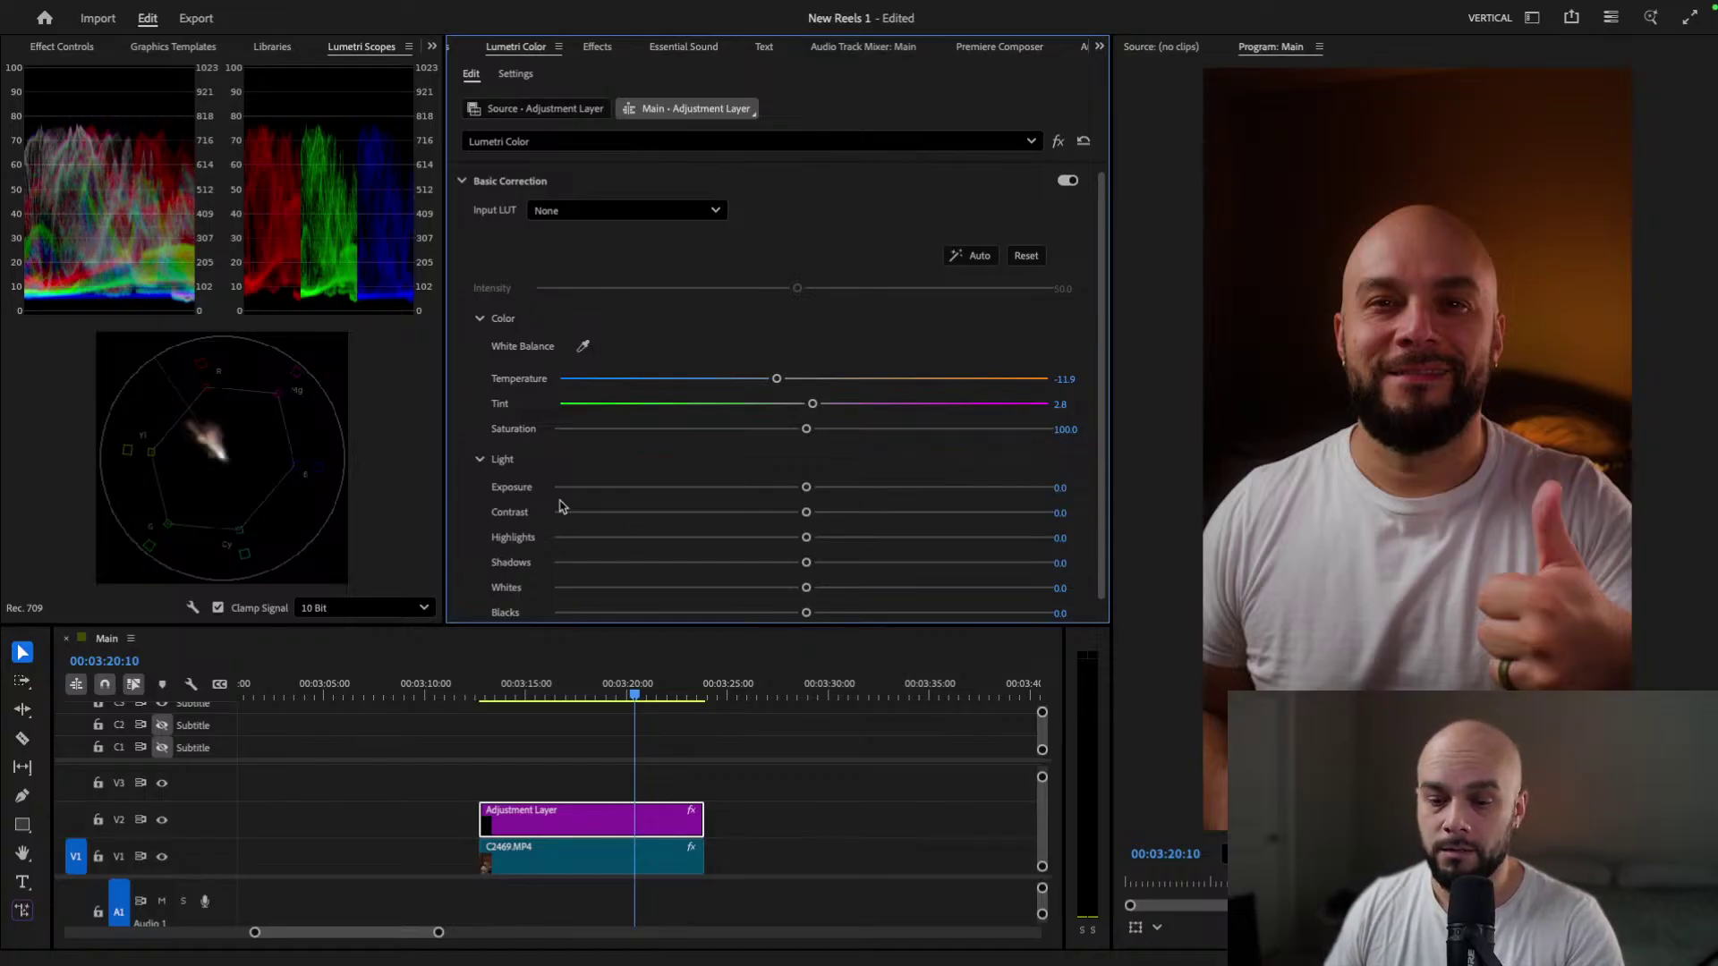
key(ctrl+z)
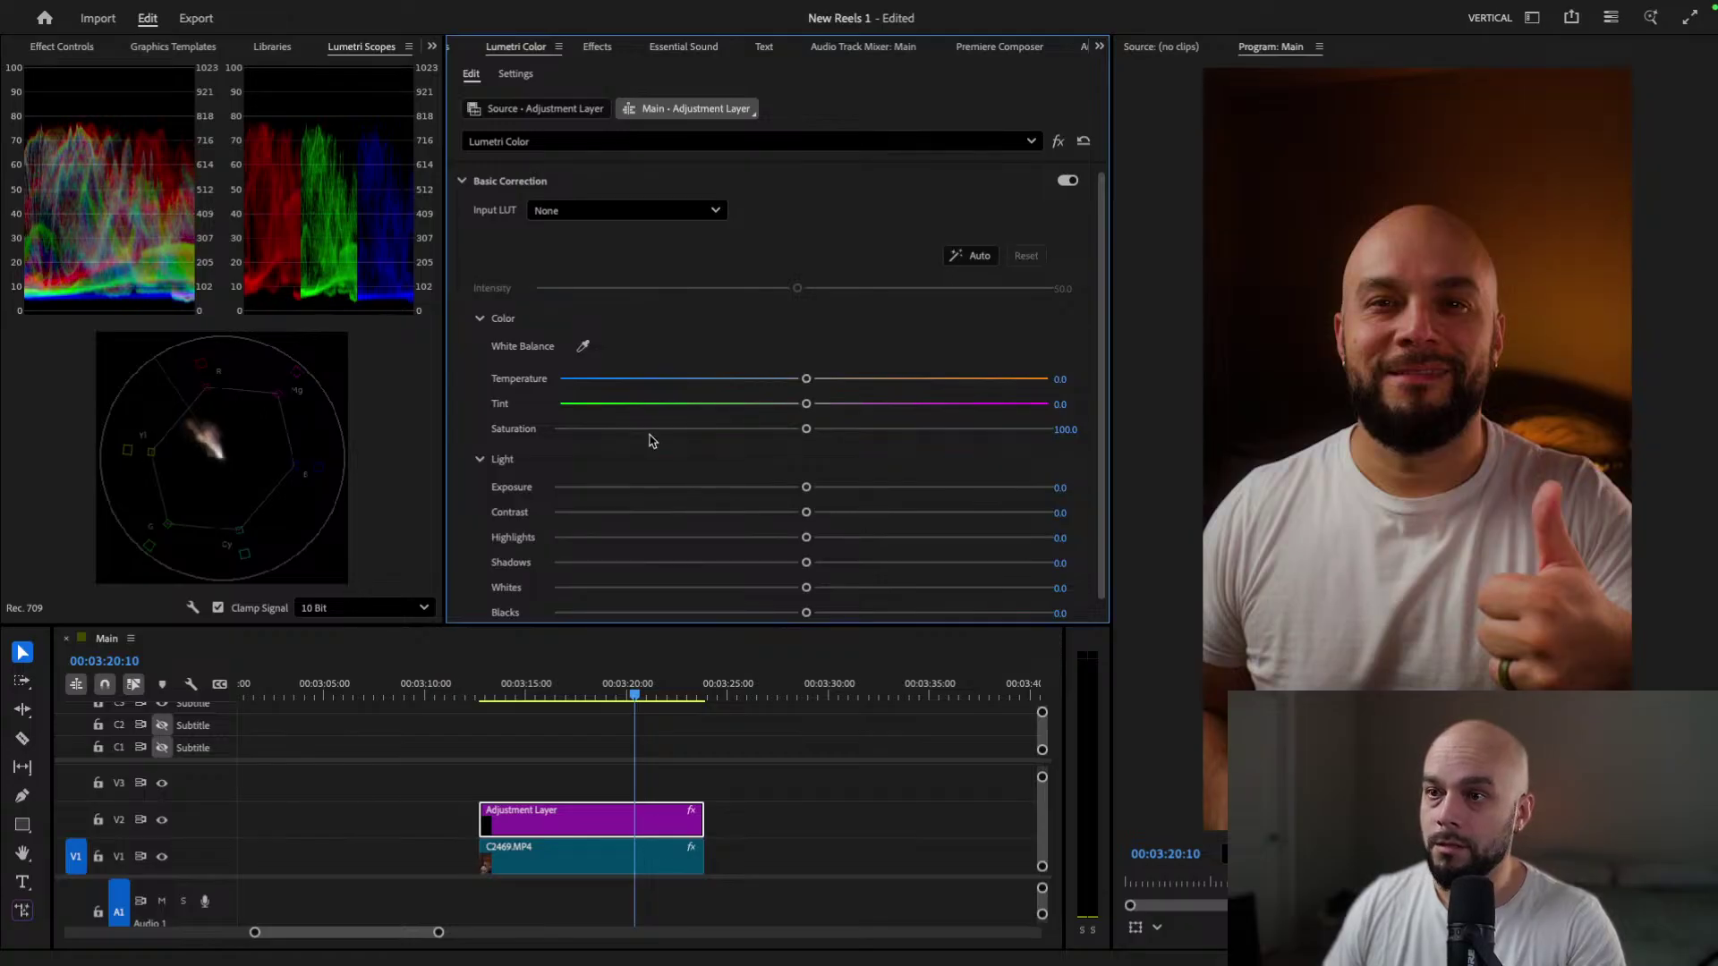
Step: Set the white balance by sampling the white T-shirt in the program image with the White Balance eyedropper
click(582, 348)
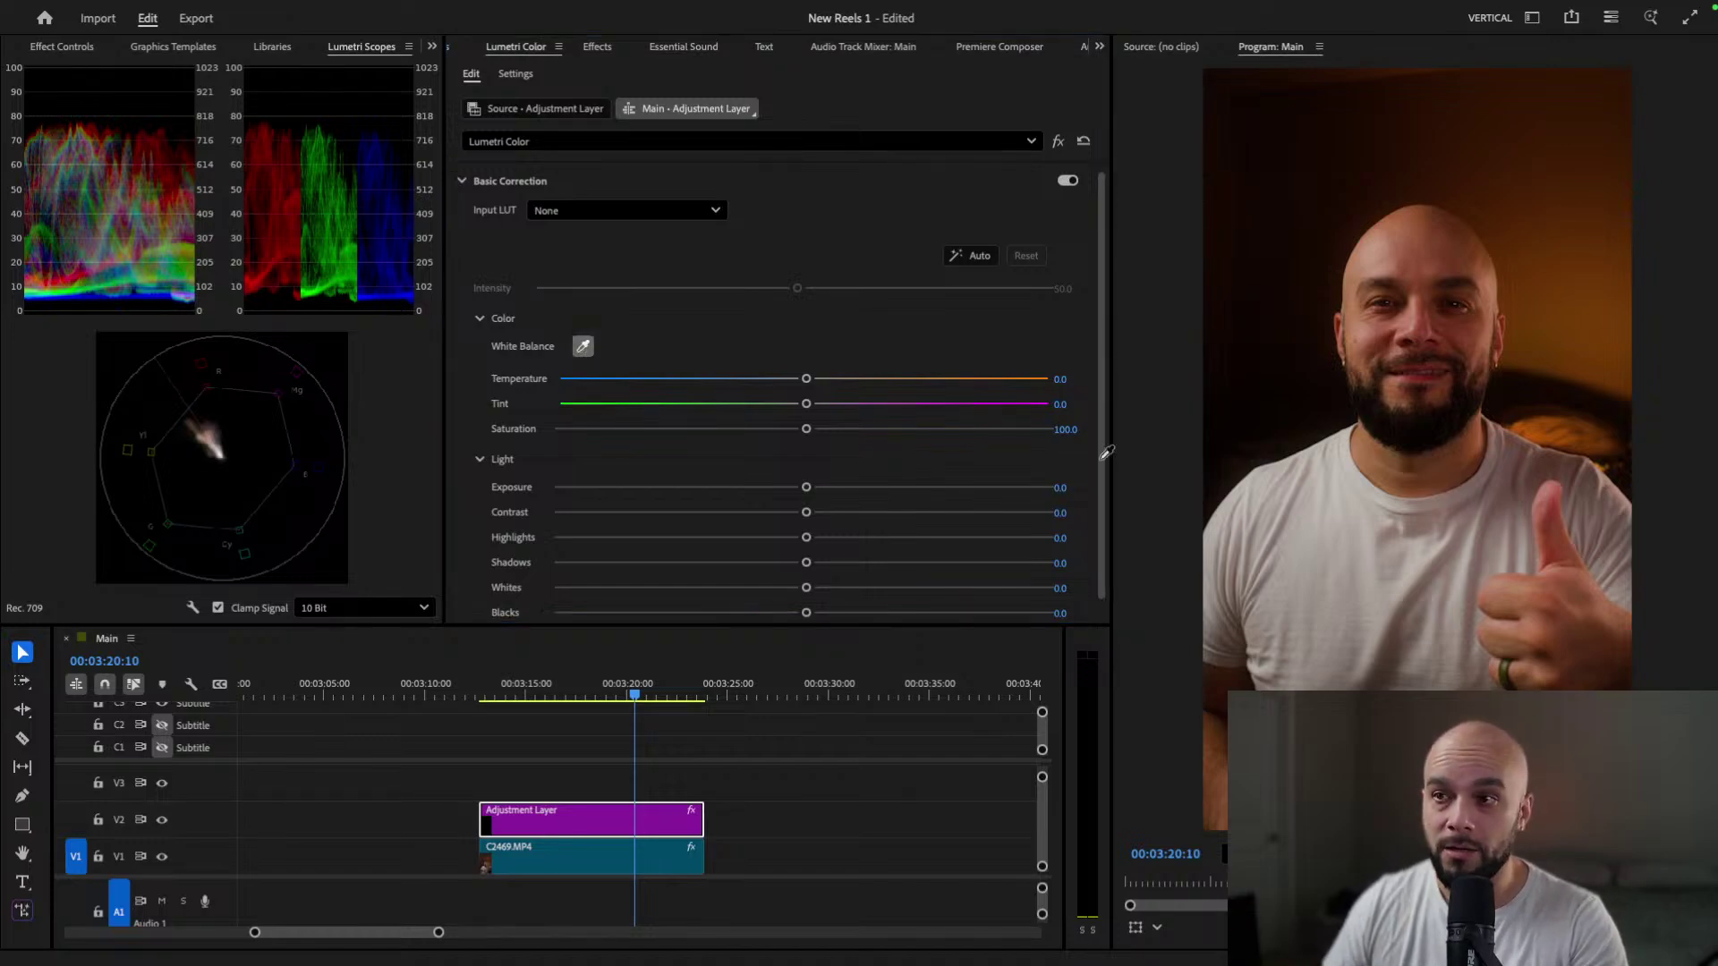
click(1324, 482)
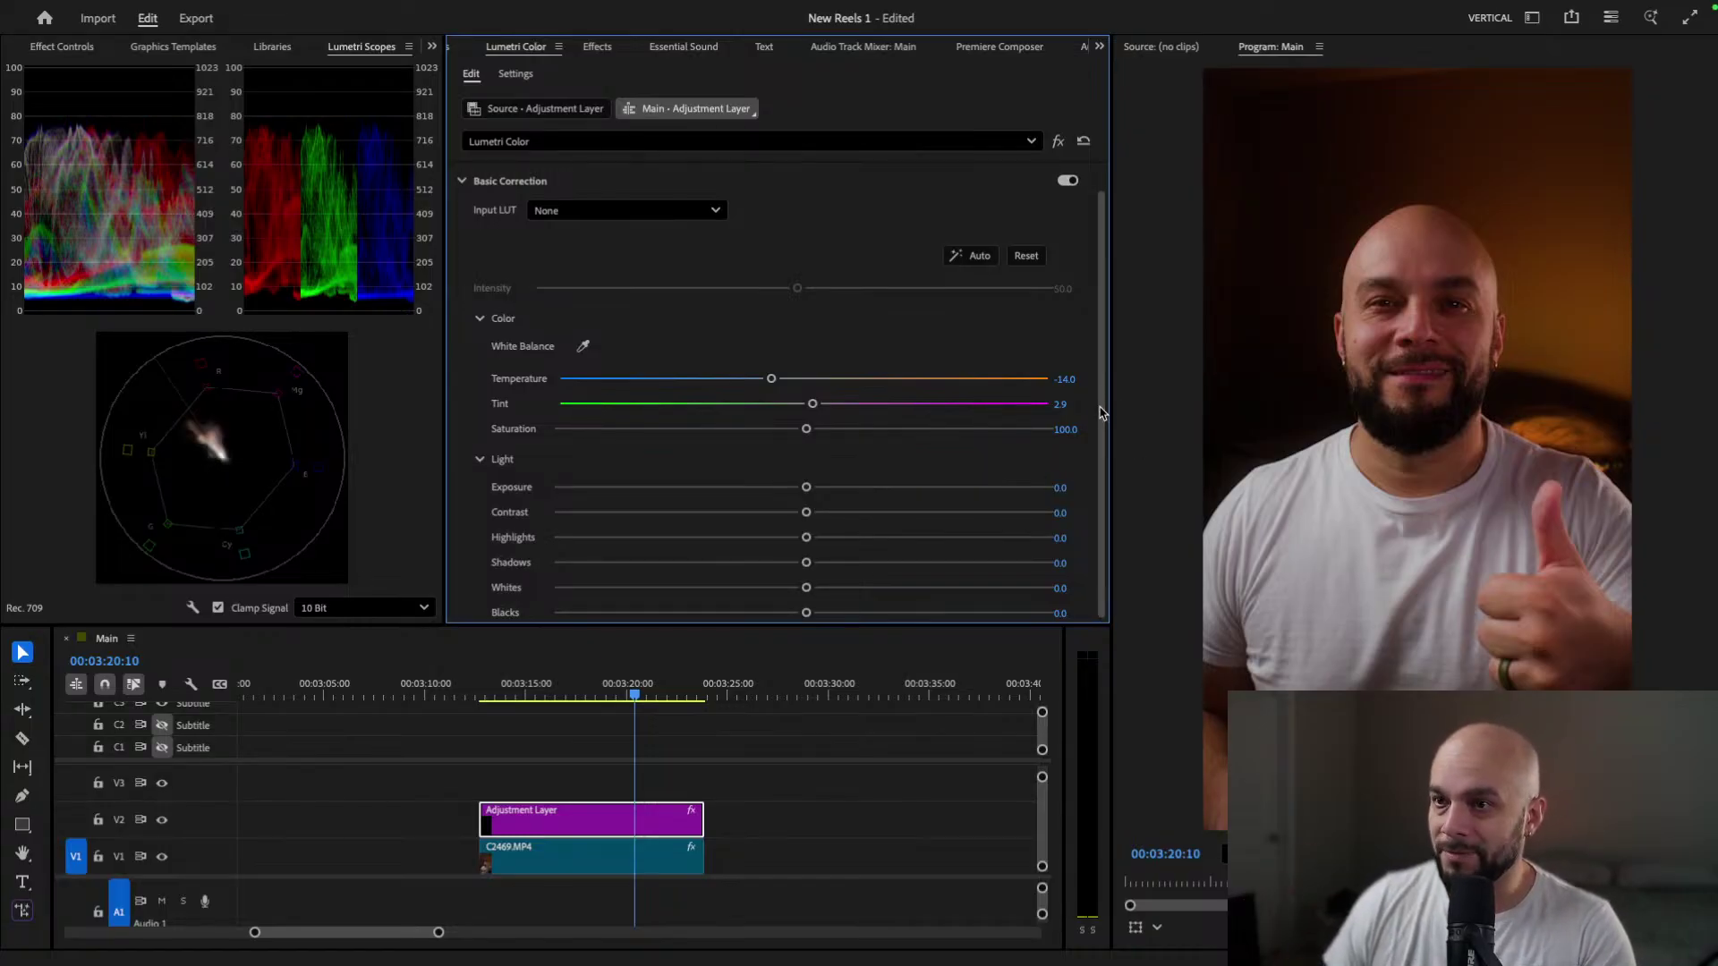
Step: Set the Basic Correction light values to Exposure 0.5, Shadows 3.9 and Highlights -5.0
scroll(1088, 464, down, 2)
scroll(1088, 463, down, 1)
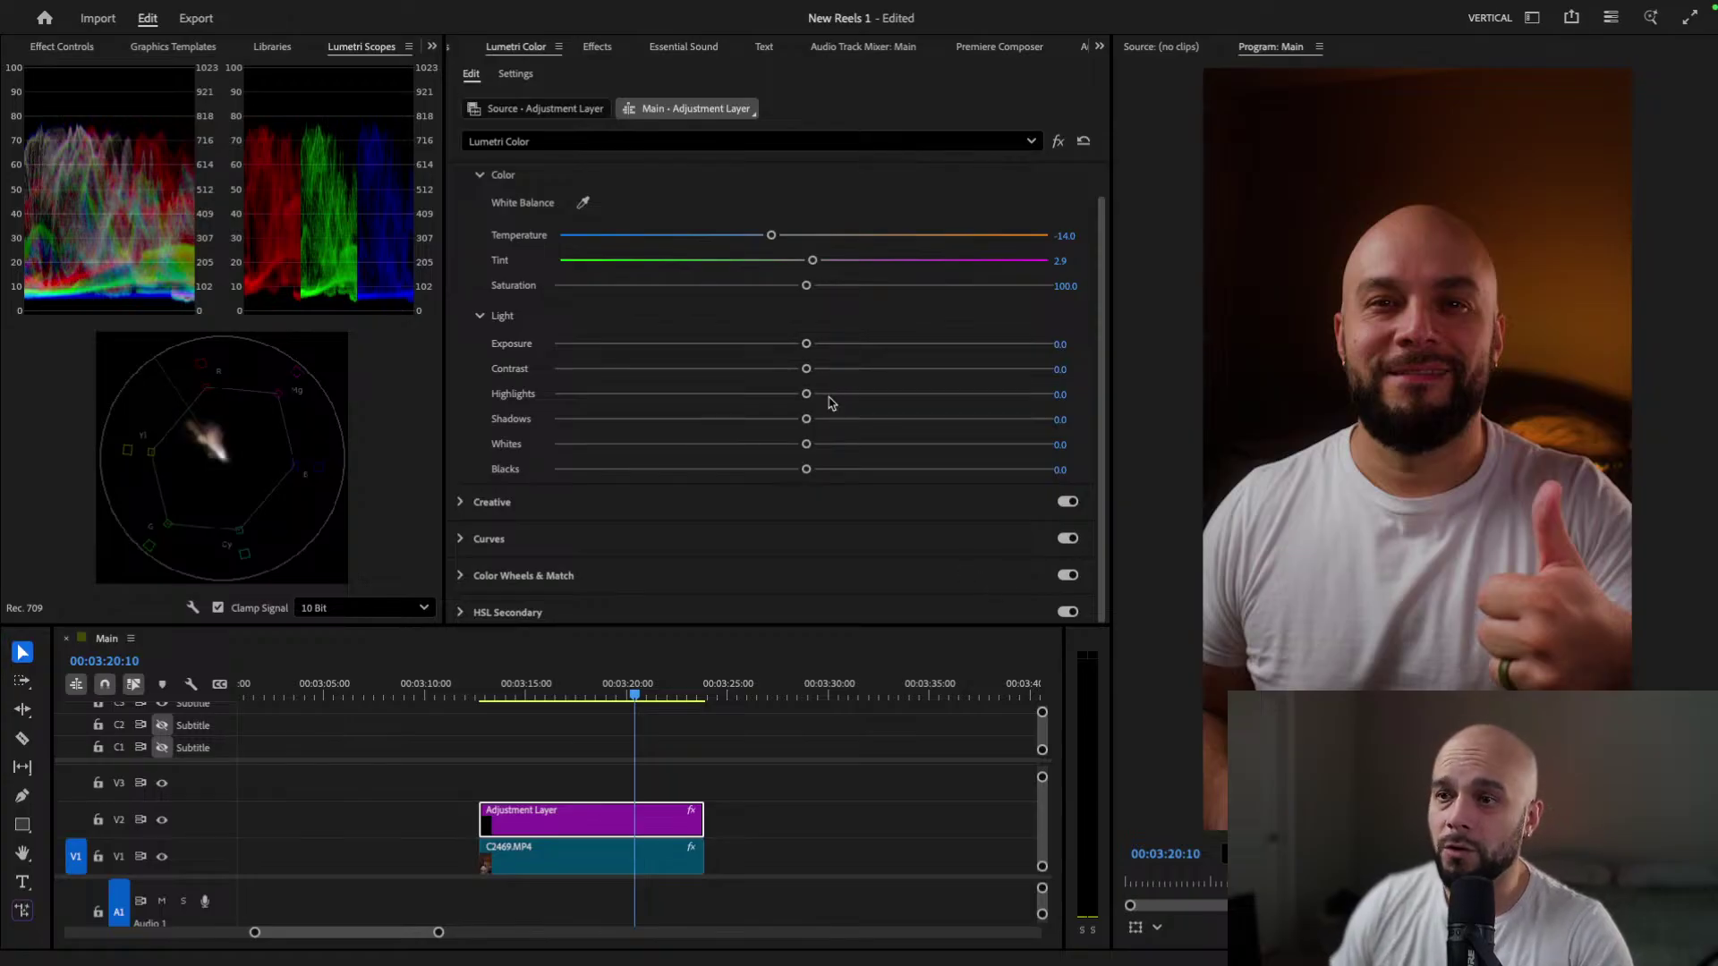
click(807, 346)
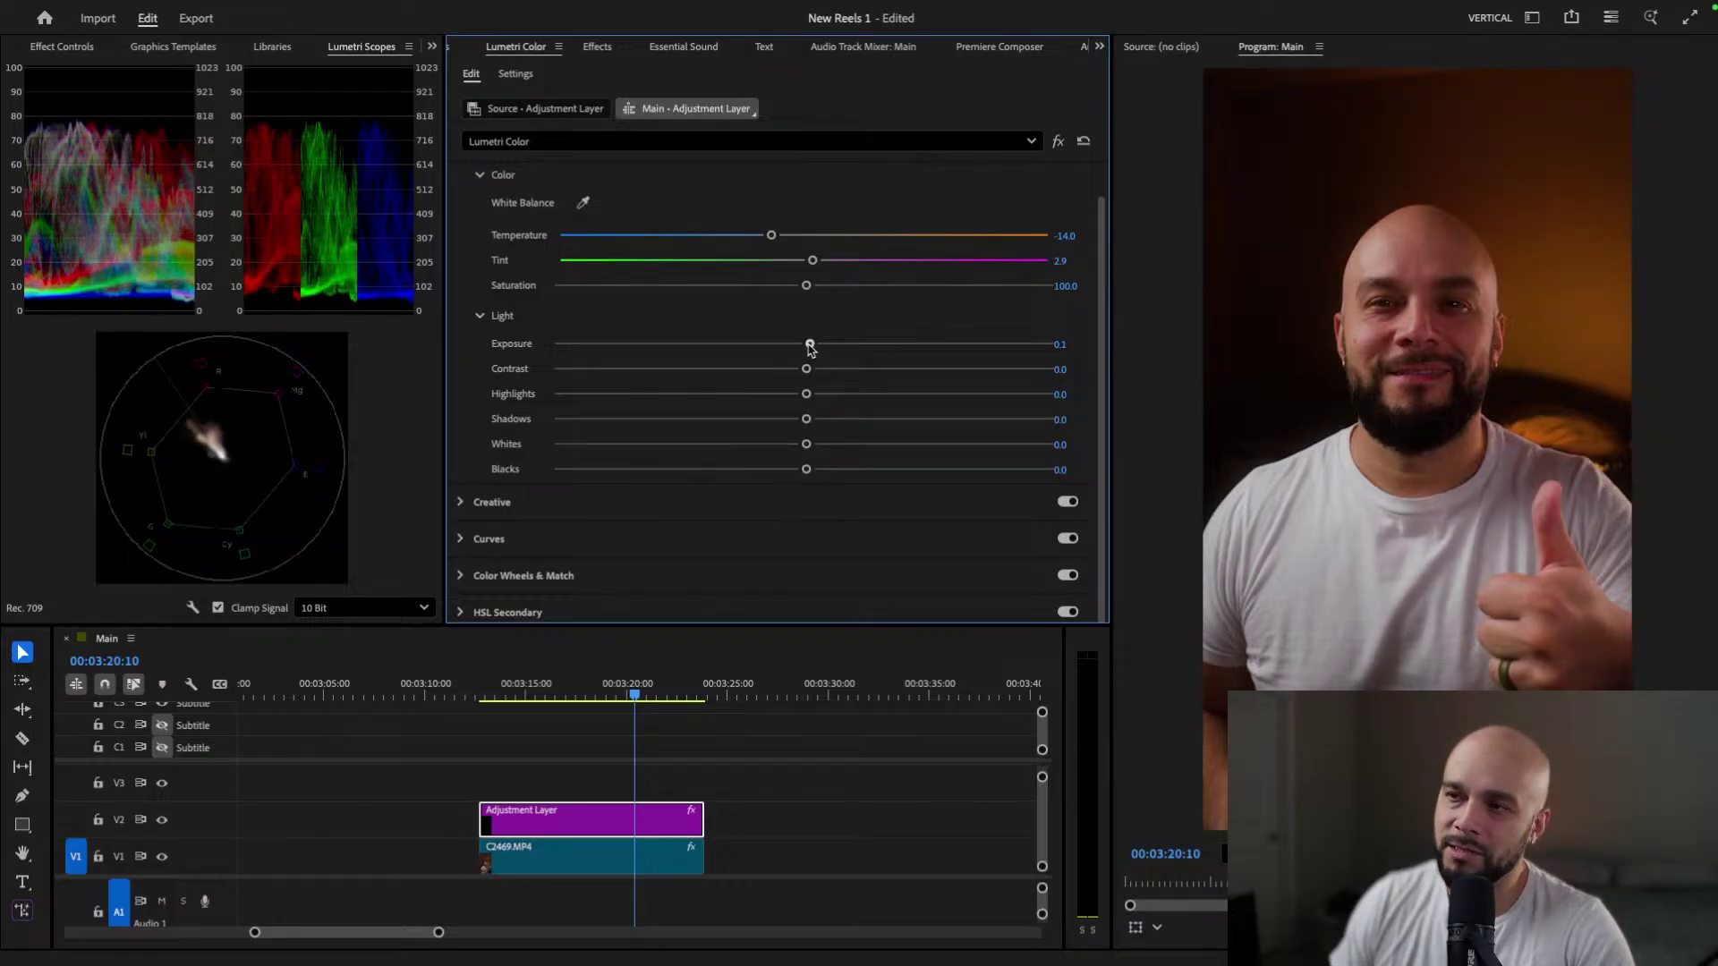
drag(809, 348, 830, 349)
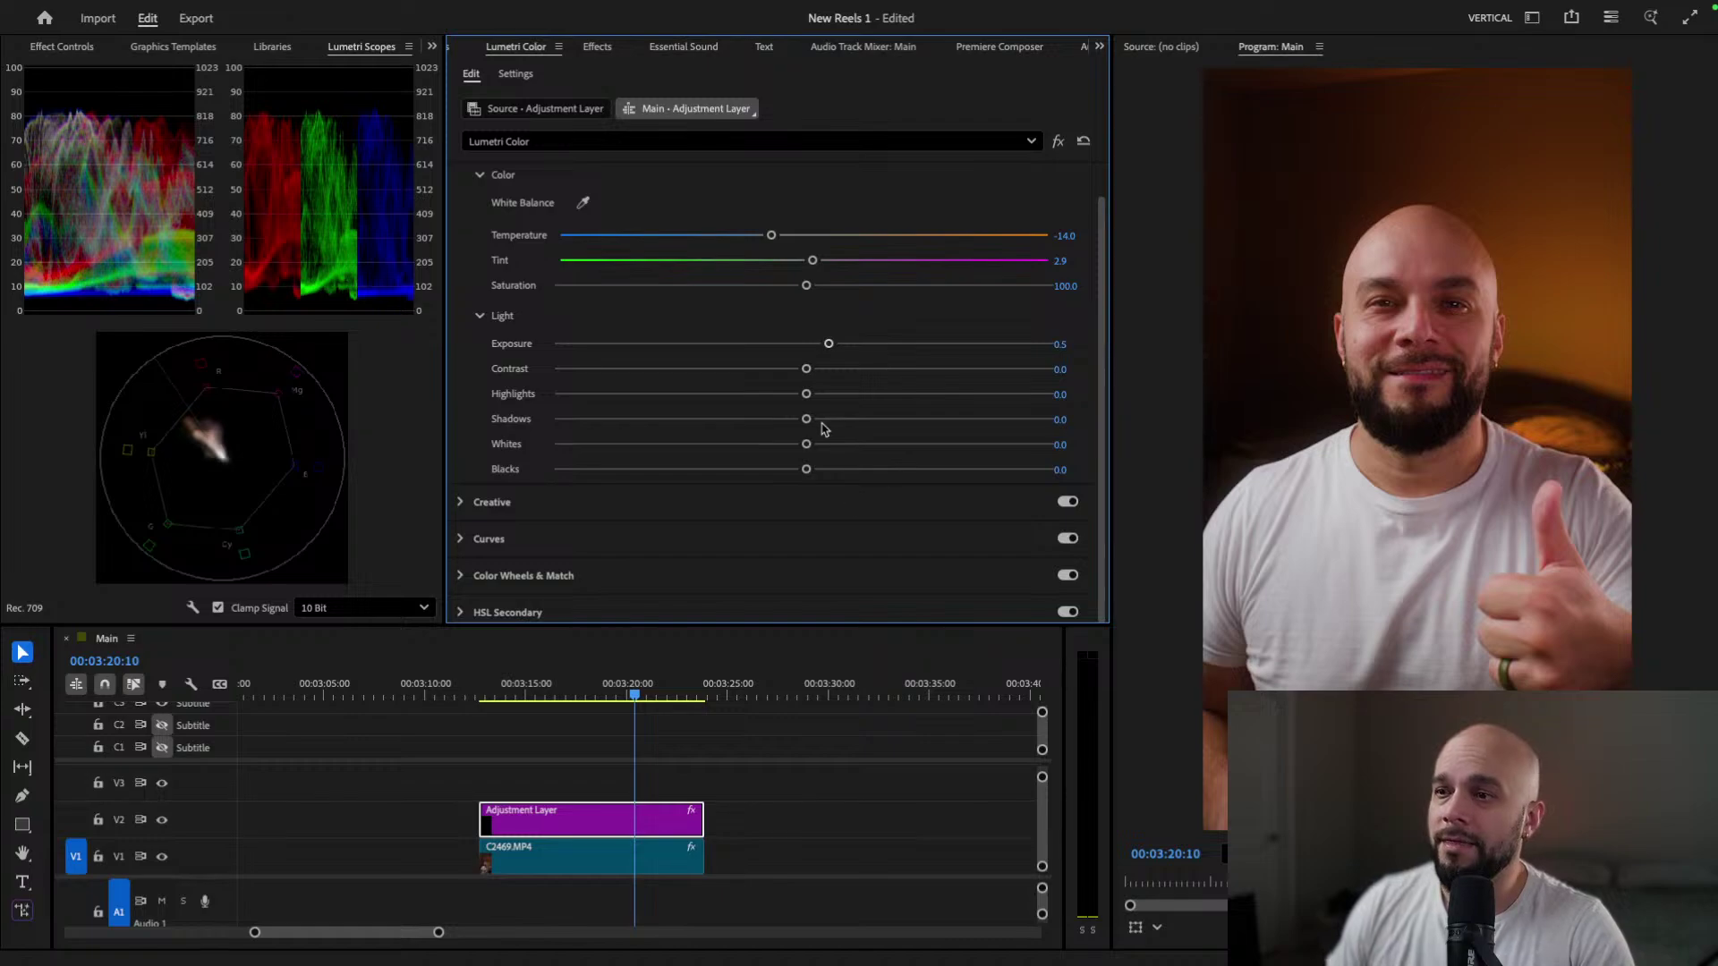
drag(806, 419, 814, 419)
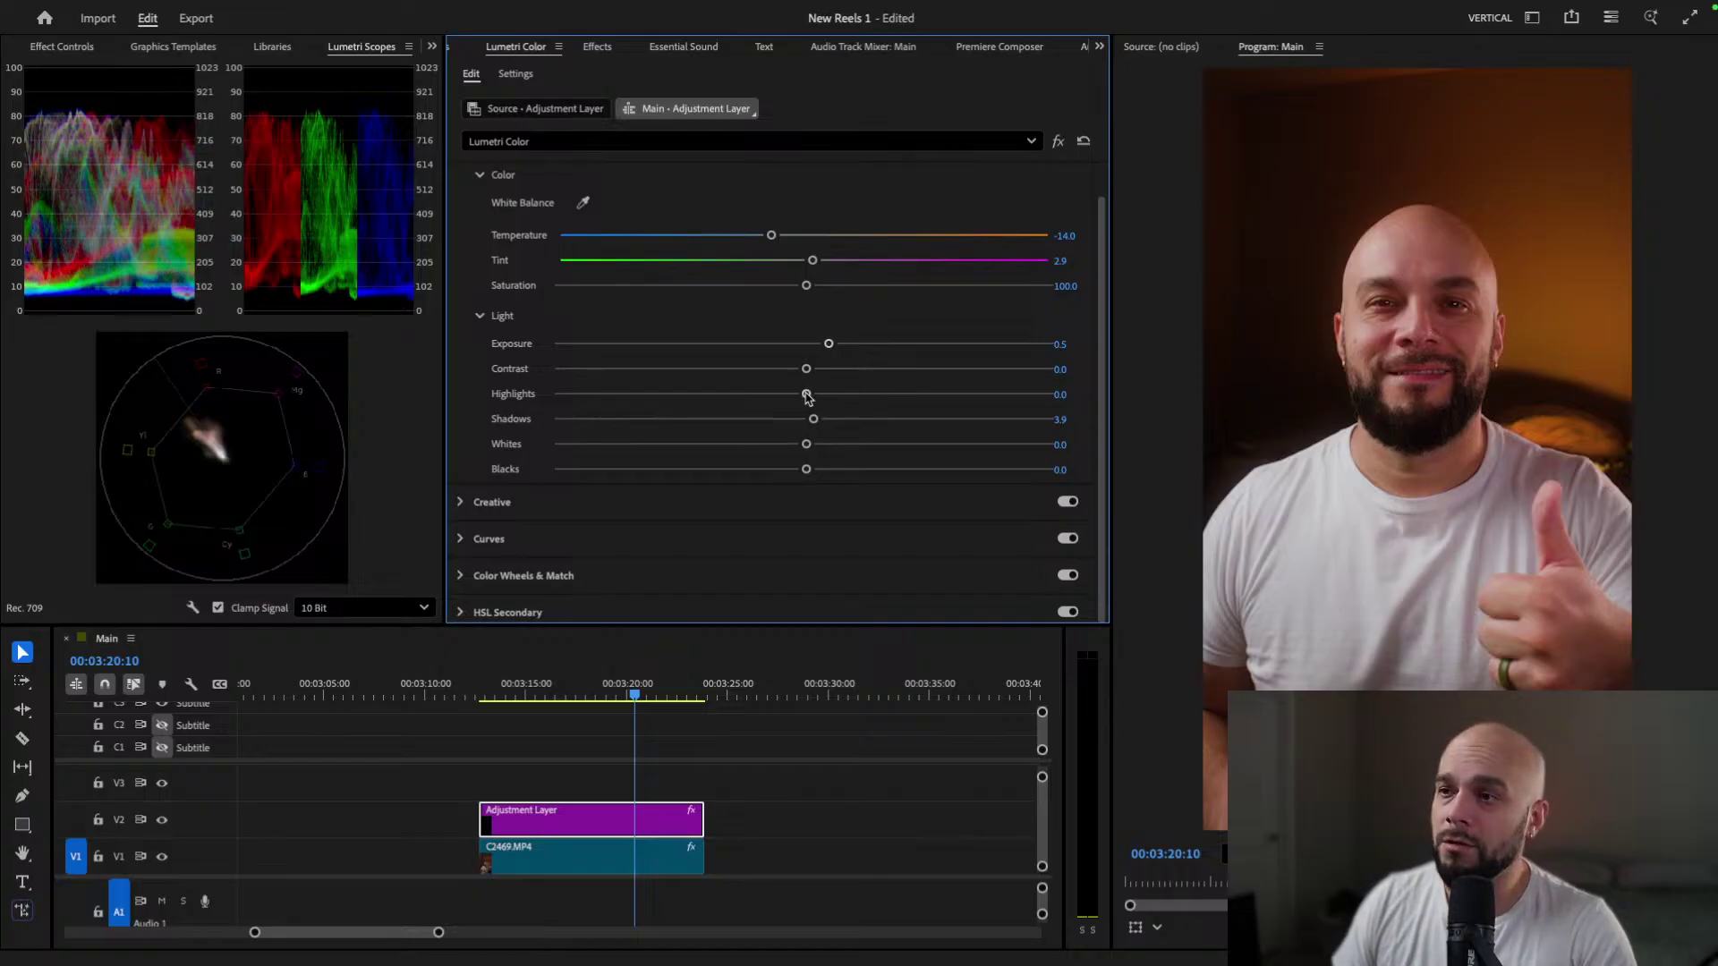
drag(808, 397, 793, 398)
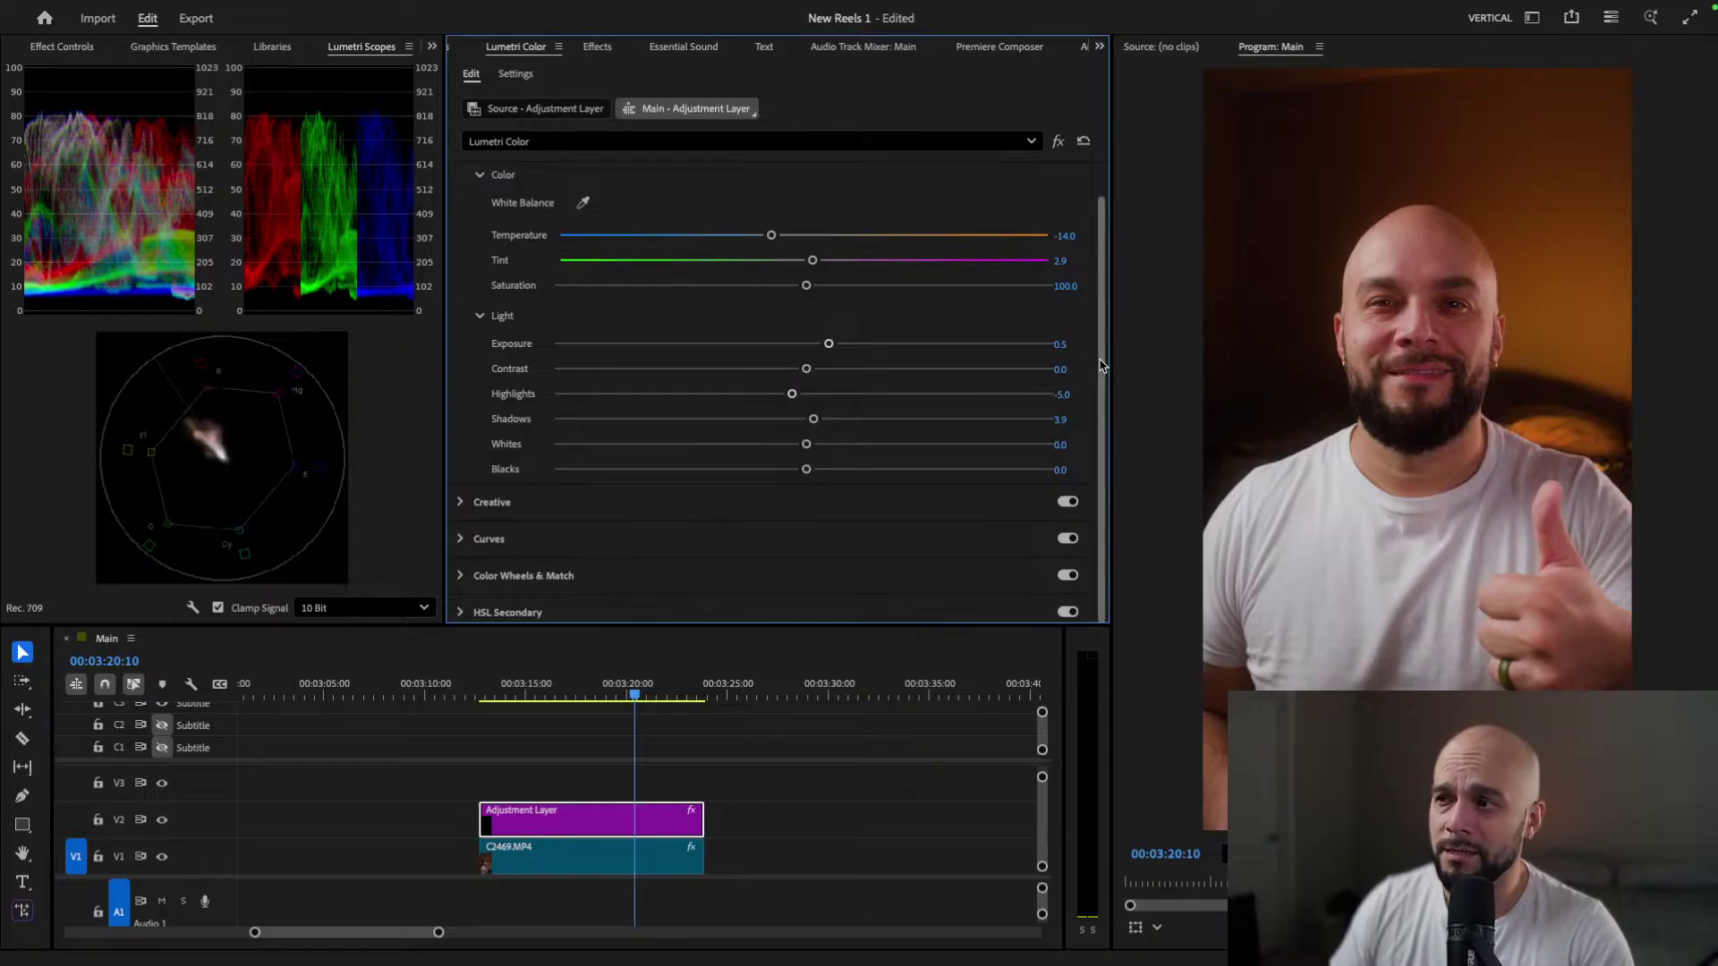
Step: Compare the image before and after the Basic Correction and curve grade by toggling the adjustment layer track's visibility
click(162, 821)
click(163, 823)
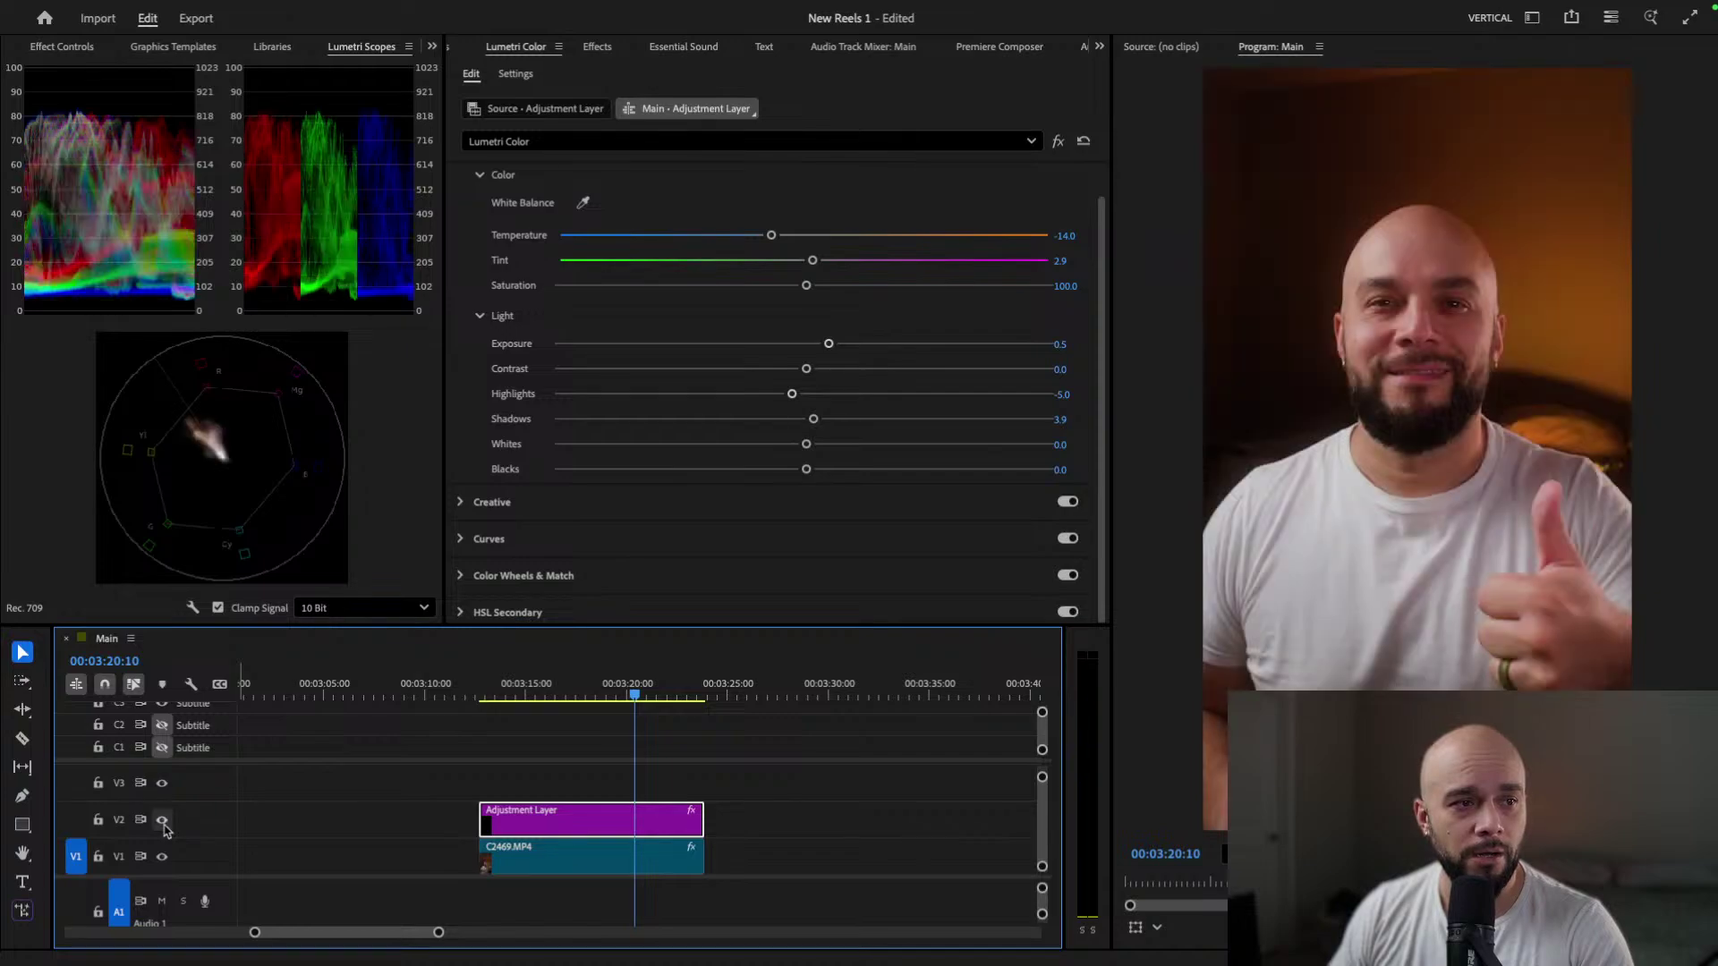
click(163, 824)
click(163, 823)
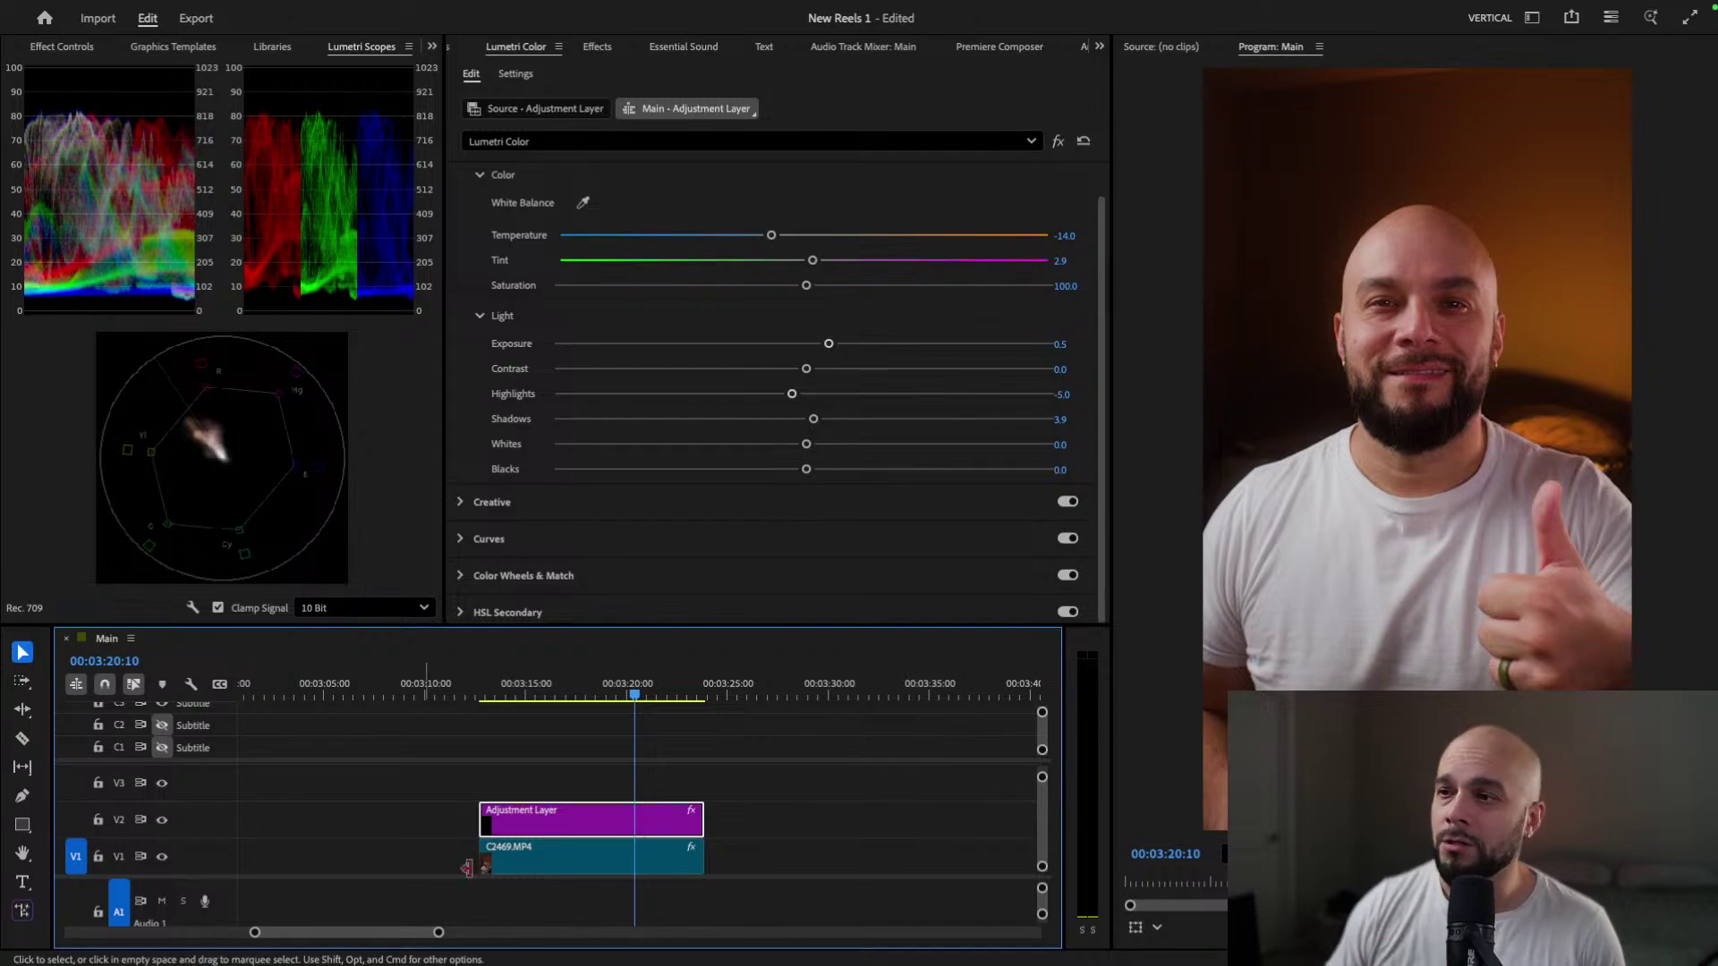
Step: Collapse the Basic Correction section and expand the Creative section to reach its Adjustments settings
scroll(895, 509, down, 2)
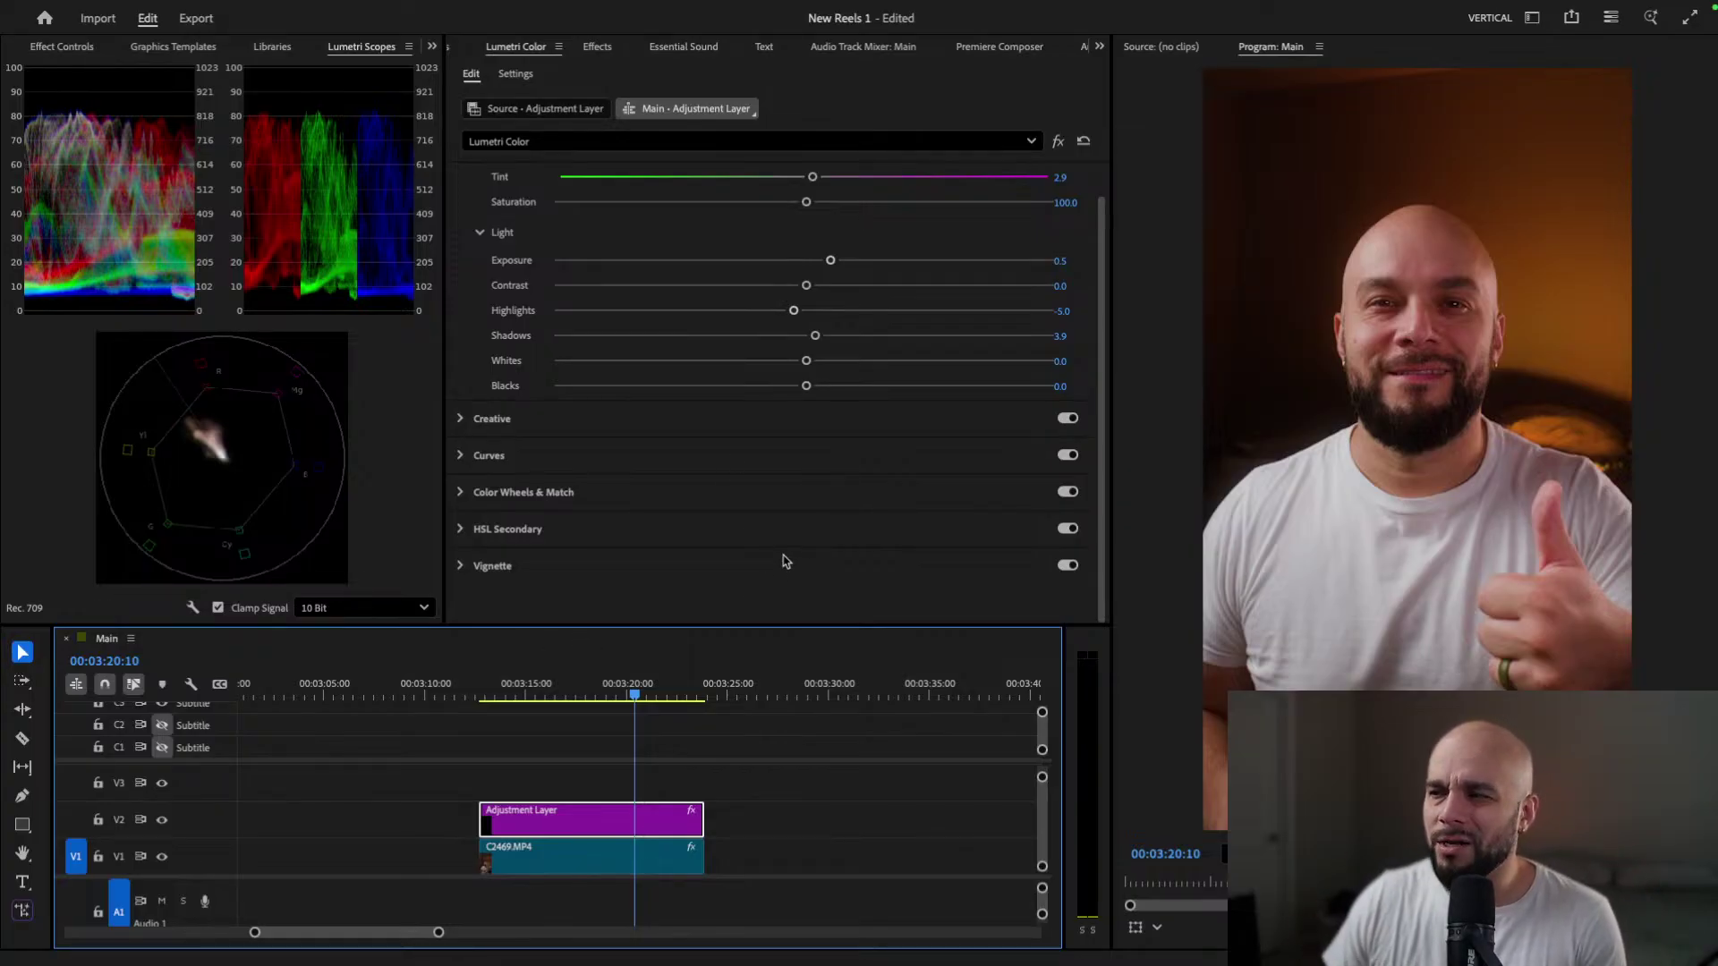
scroll(775, 544, up, 1)
scroll(626, 447, up, 3)
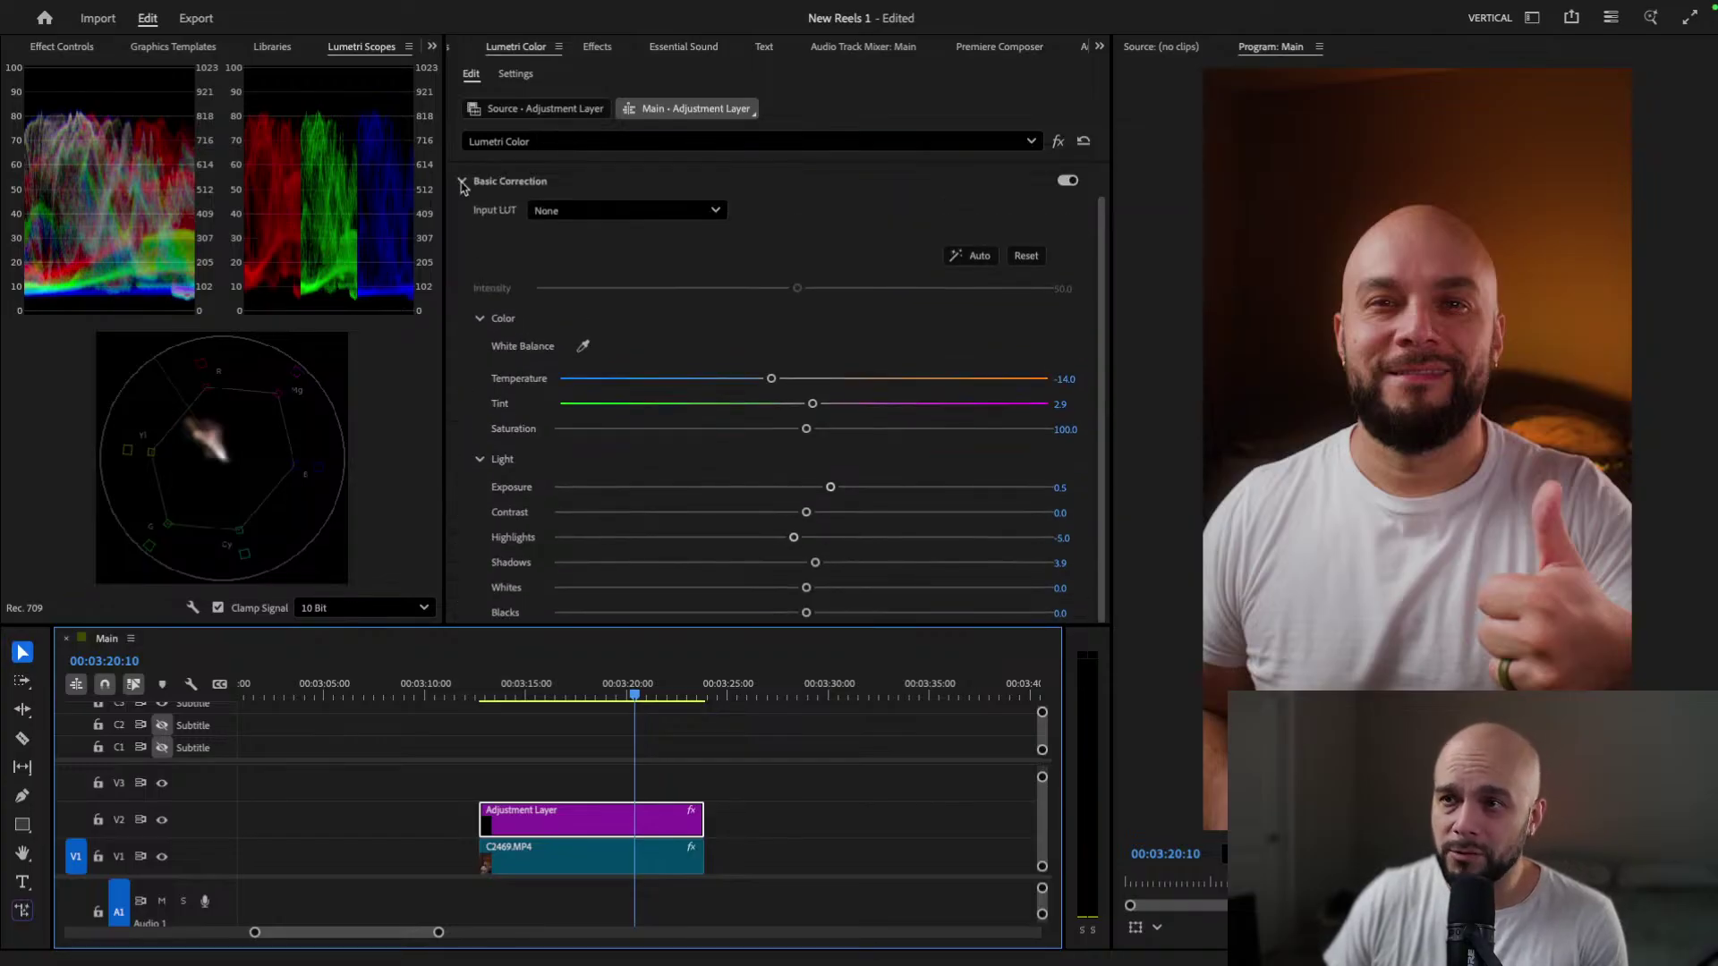
click(462, 182)
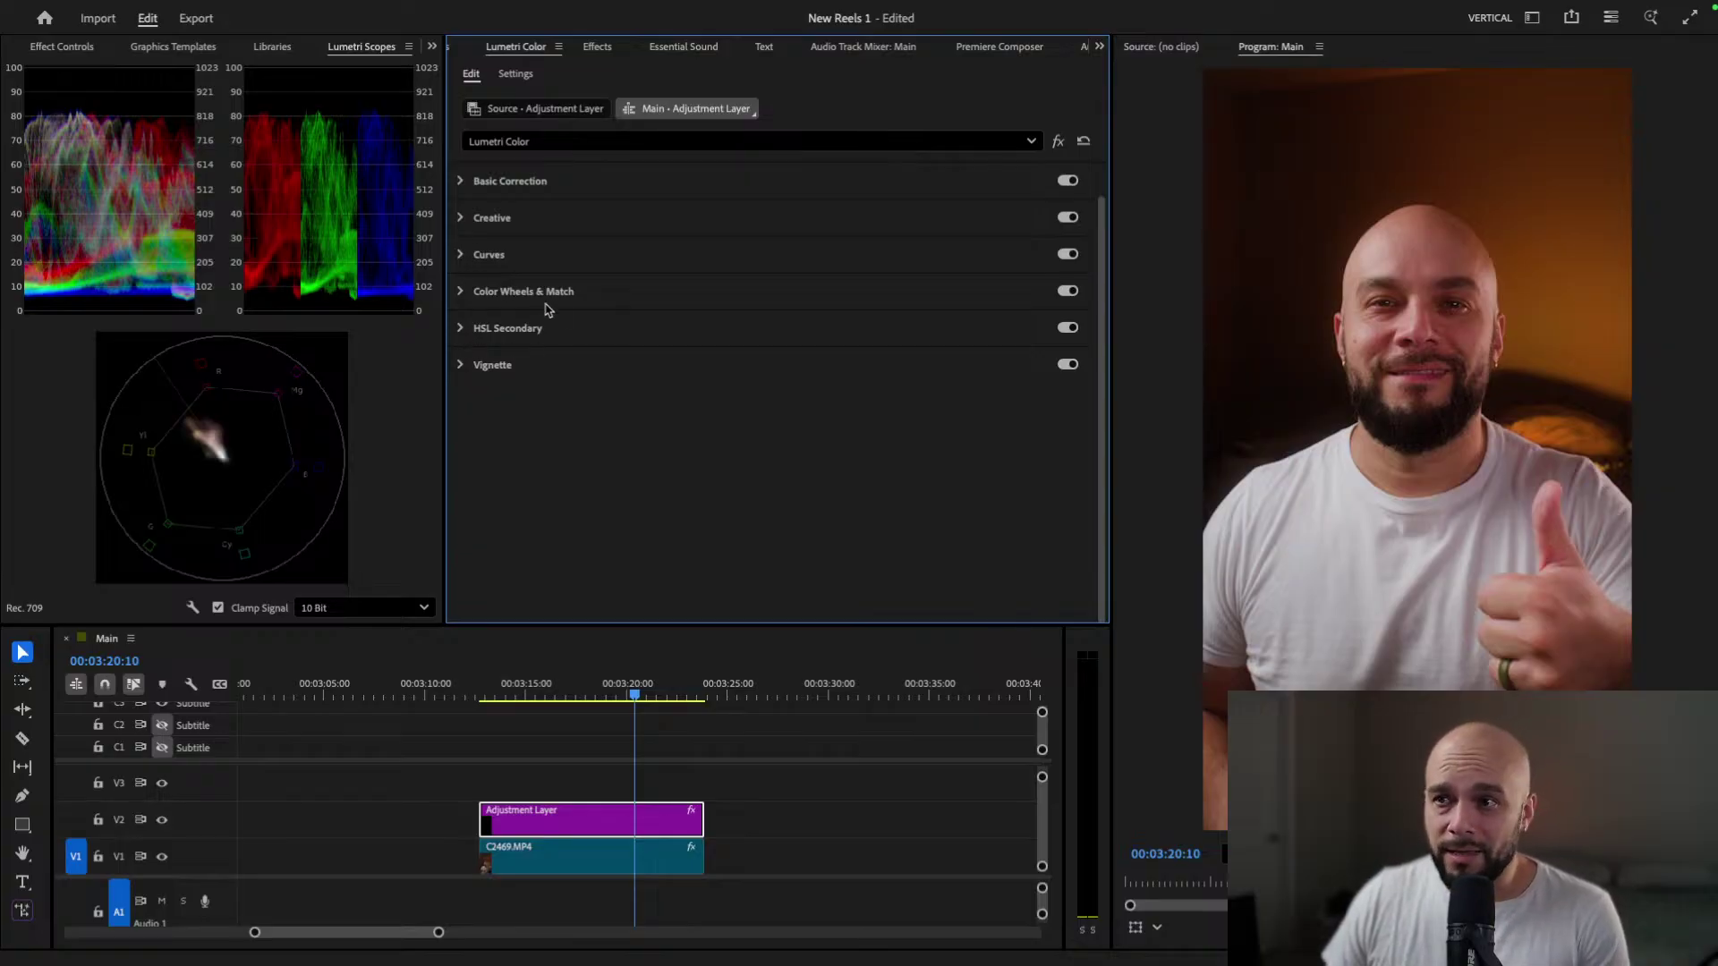
click(463, 221)
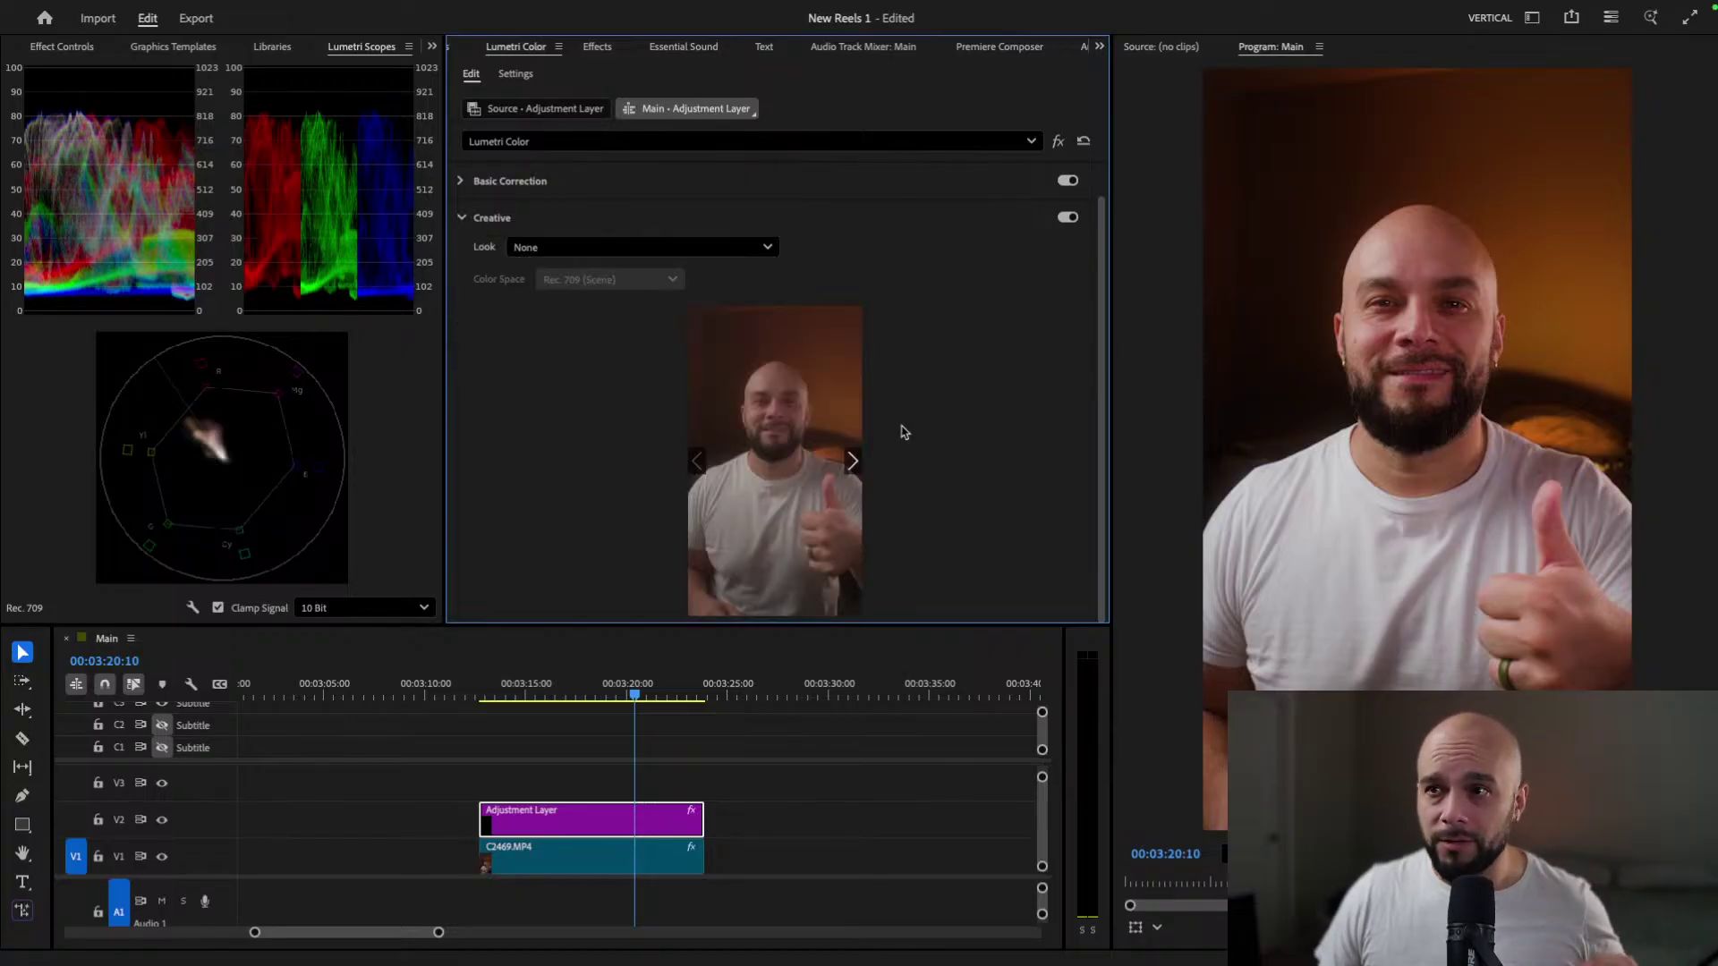
scroll(1046, 504, down, 5)
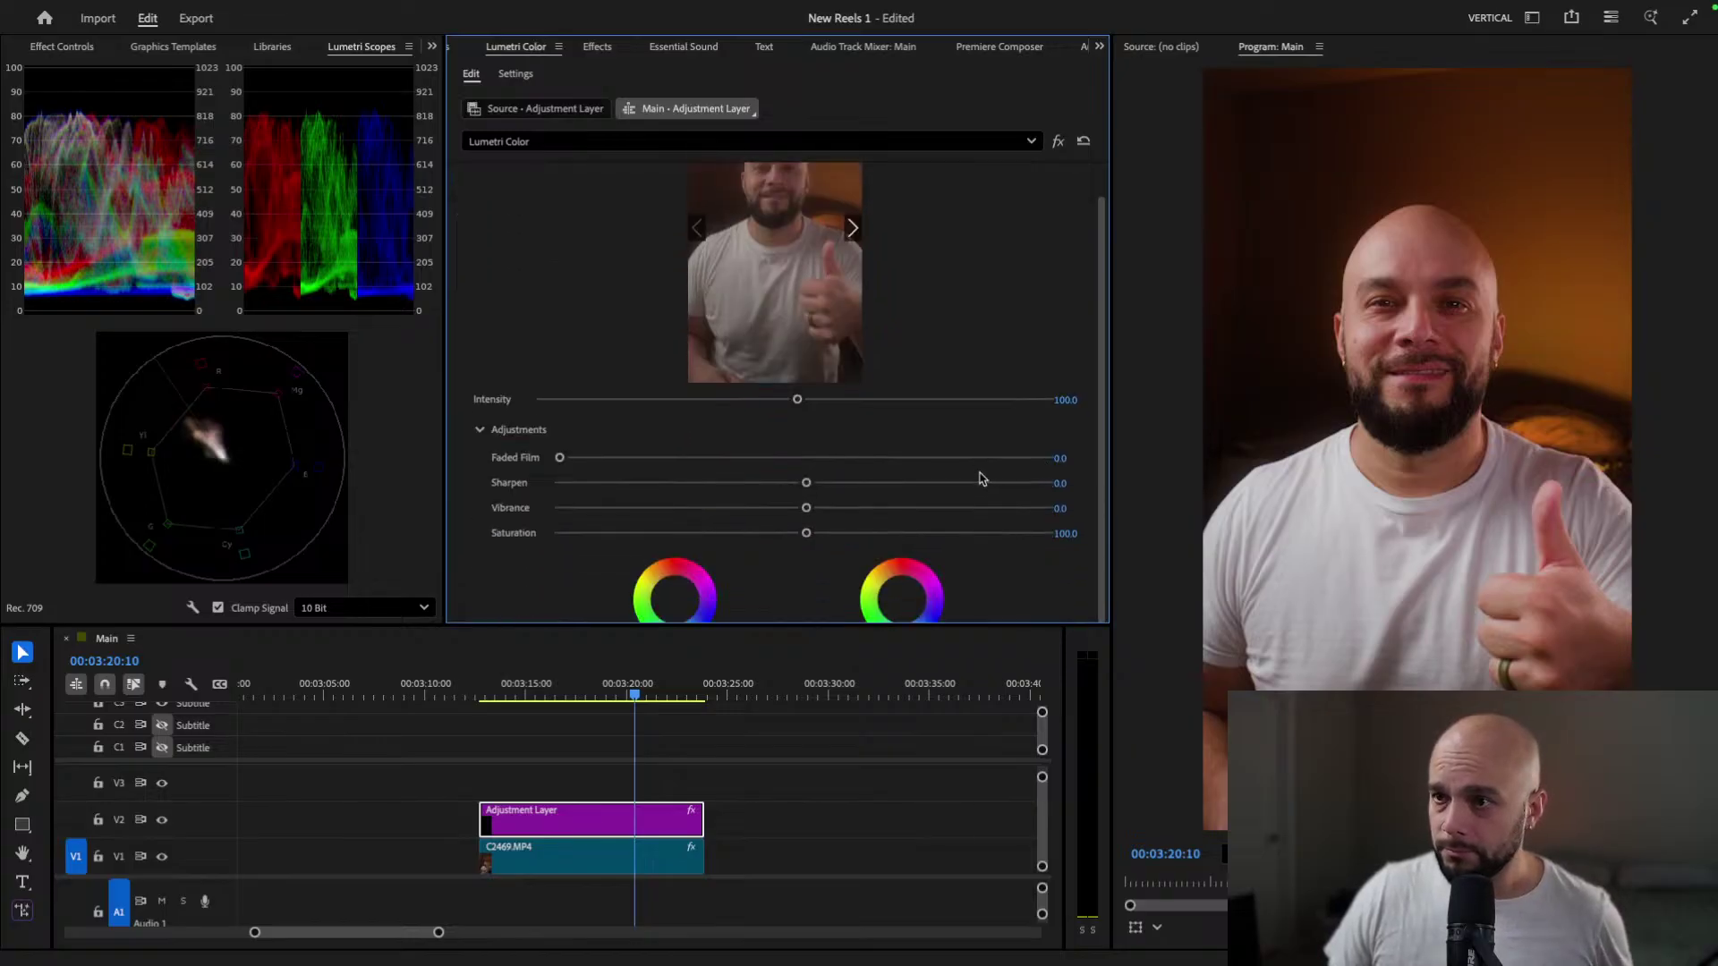
scroll(998, 337, down, 2)
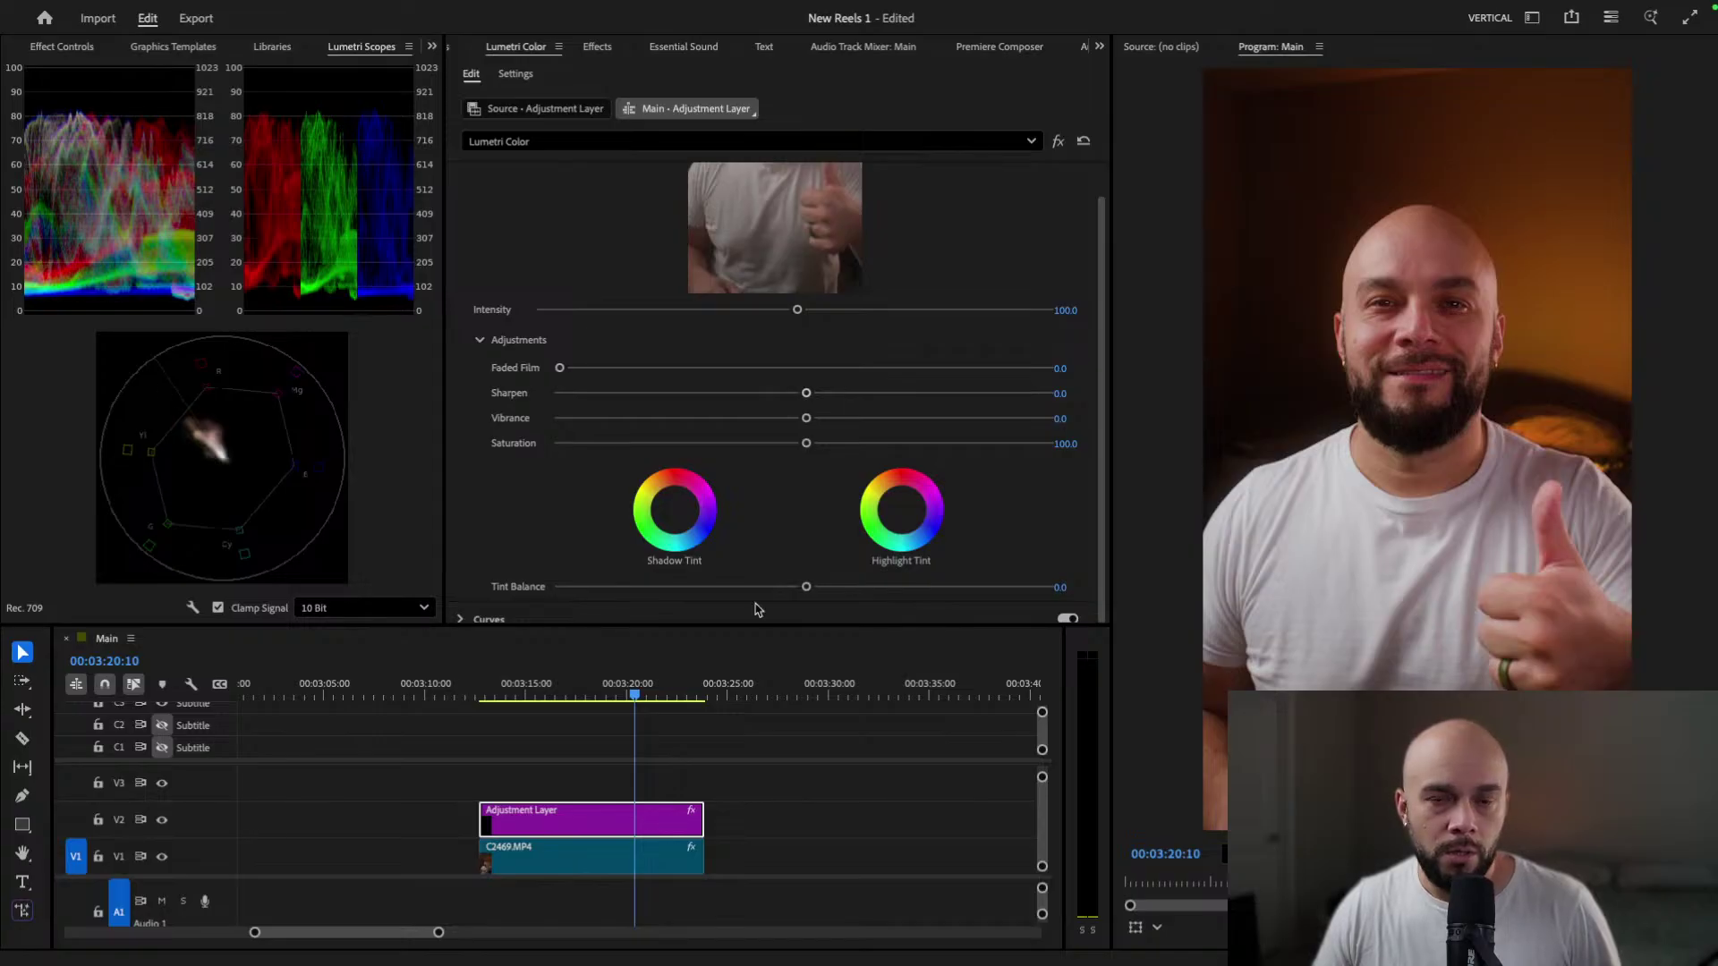
scroll(775, 528, up, 1)
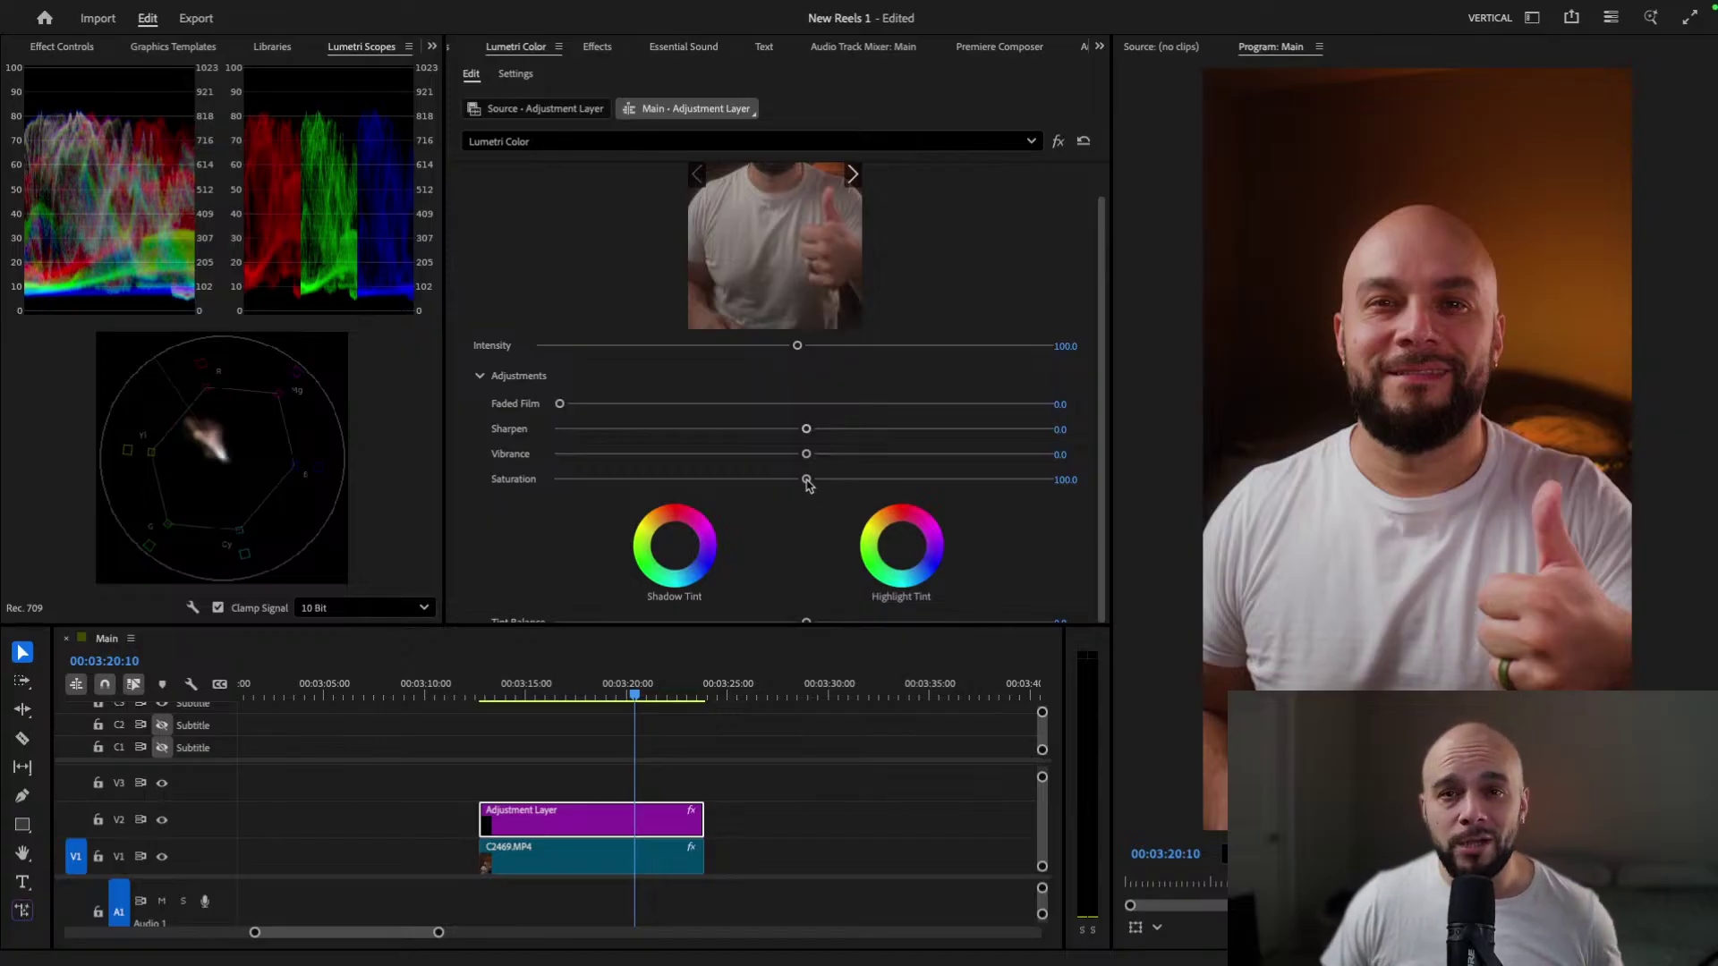
Step: Try Creative Saturation at 90.3 and Vibrance at 15.6, and set Vibrance back to 0
click(807, 481)
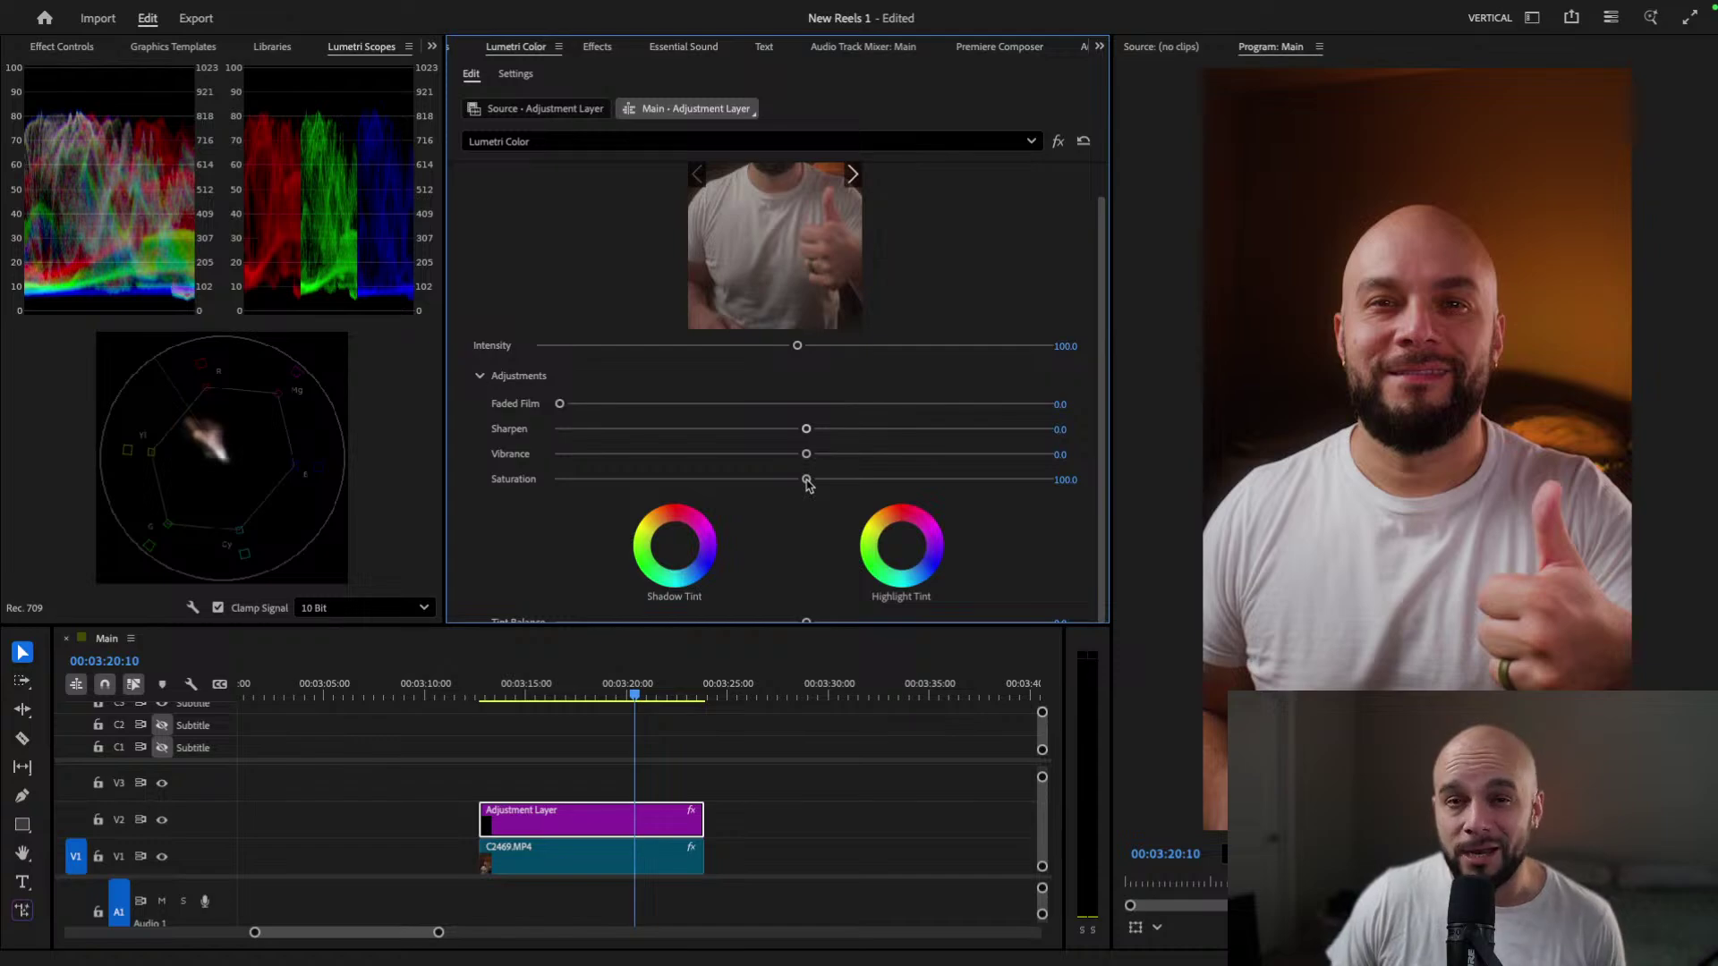
drag(807, 482, 780, 483)
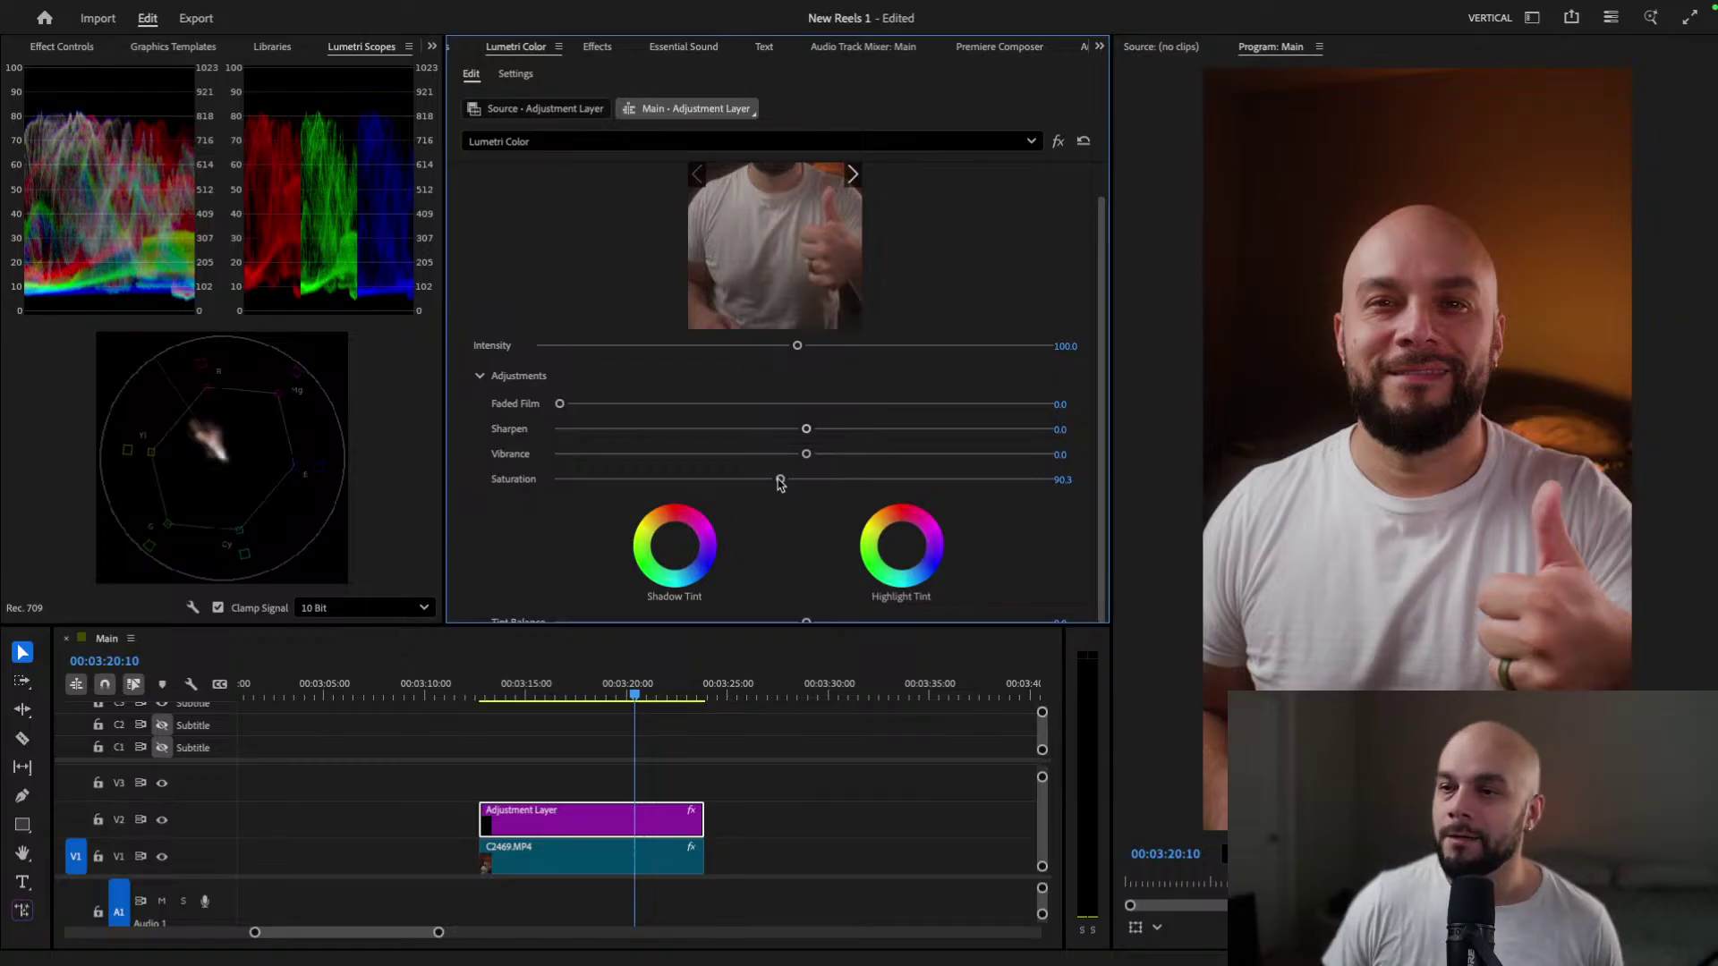
drag(807, 455, 842, 460)
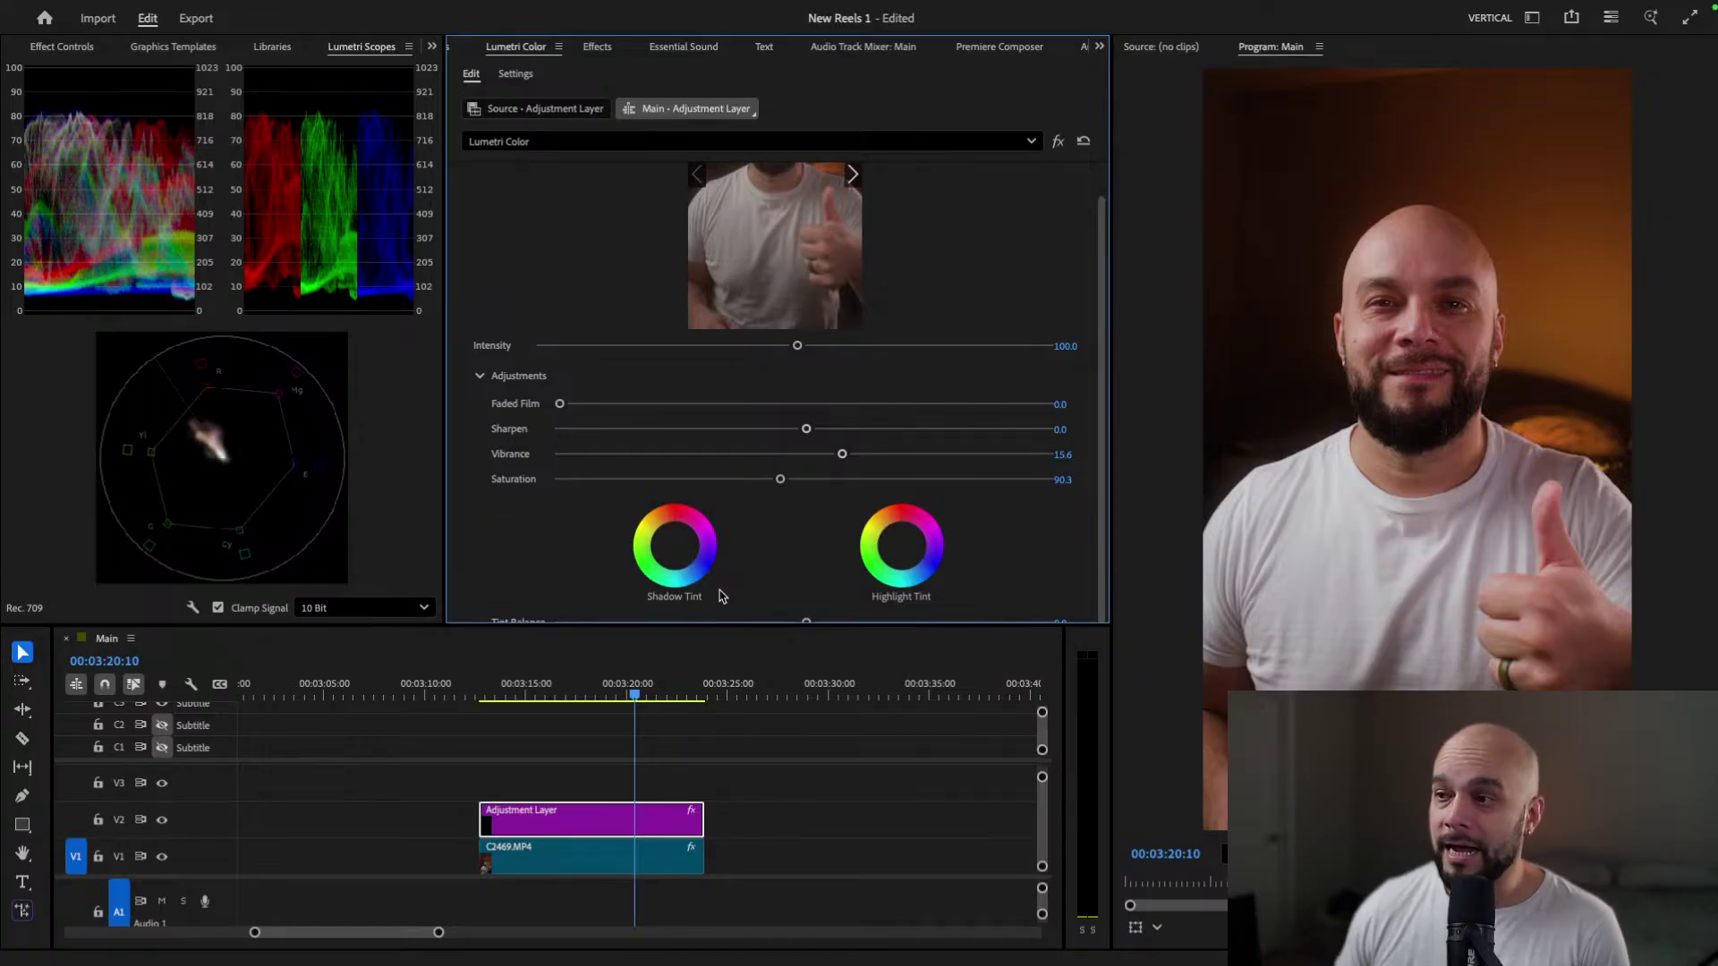
click(1066, 456)
text(0)
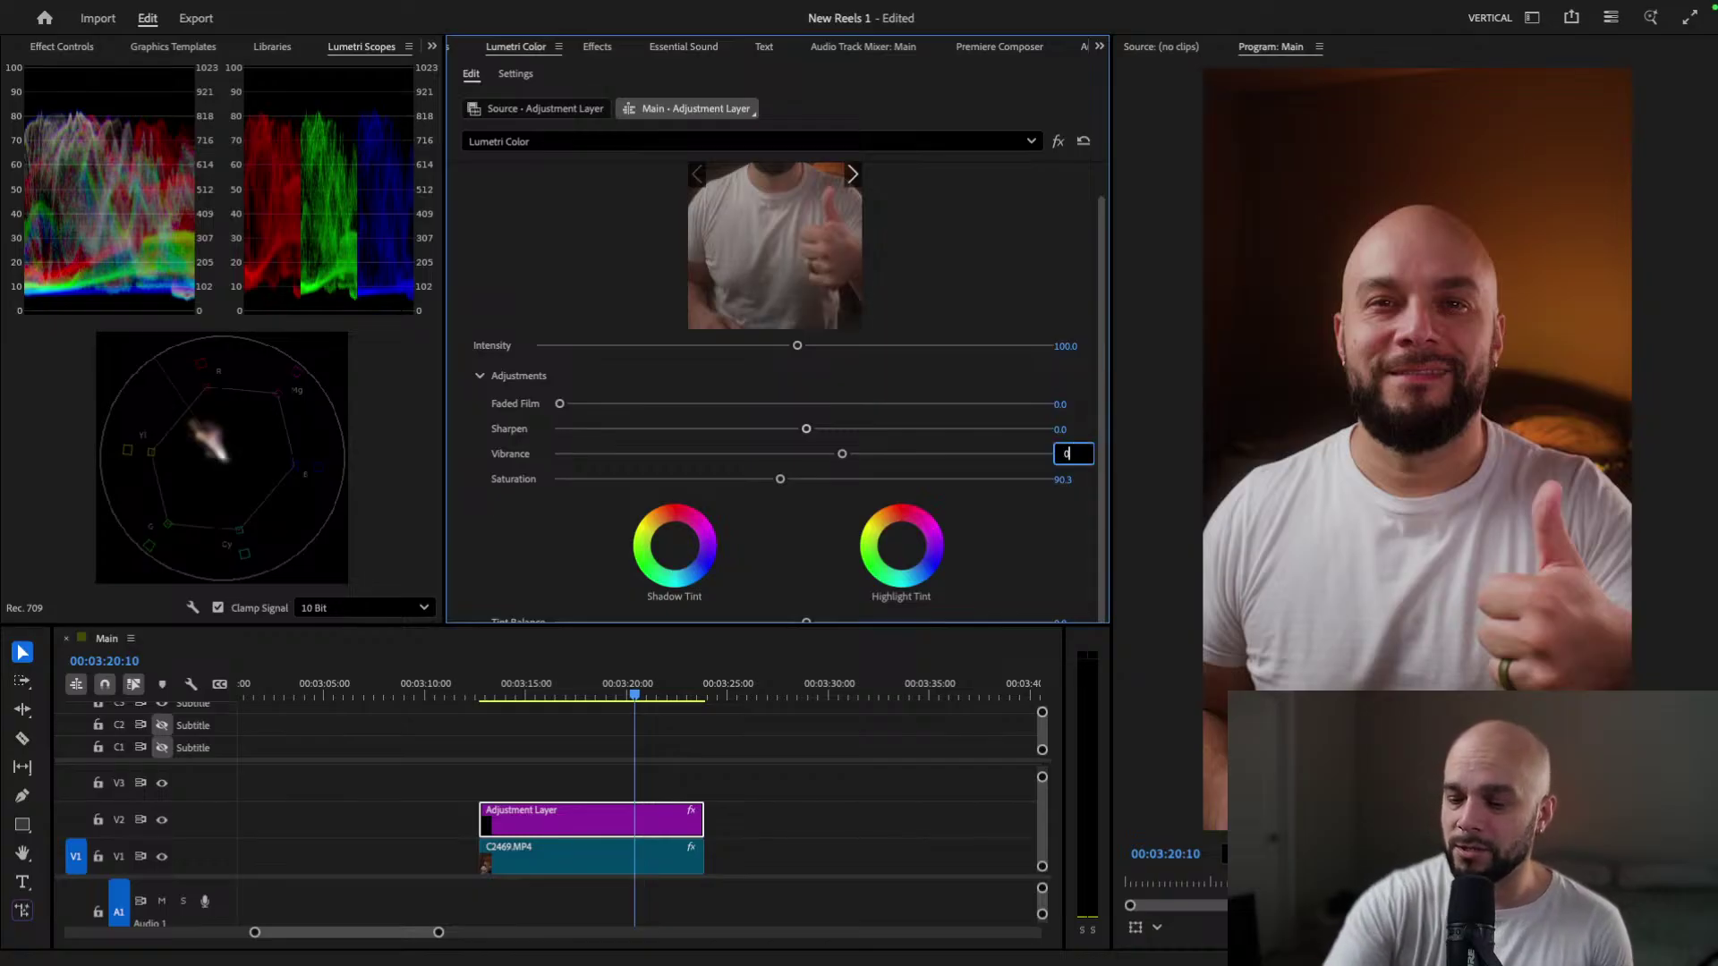
key(Return)
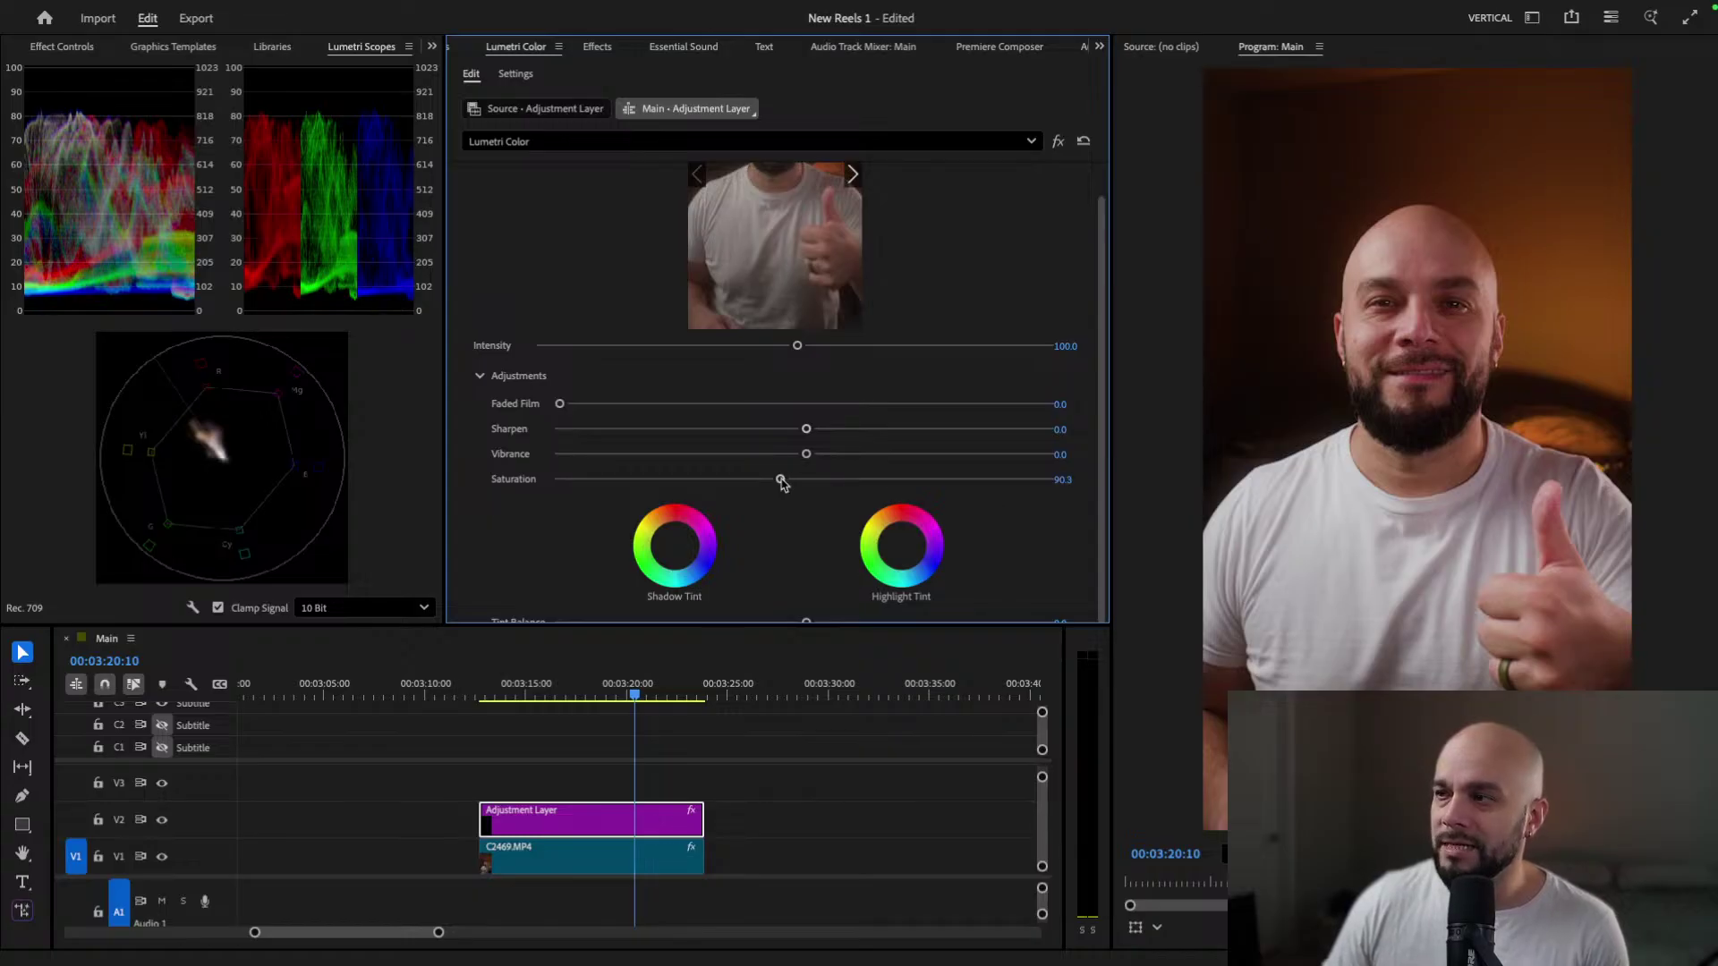
Step: Set the Saturation in the Creative adjustments to 95.4
drag(782, 481, 793, 484)
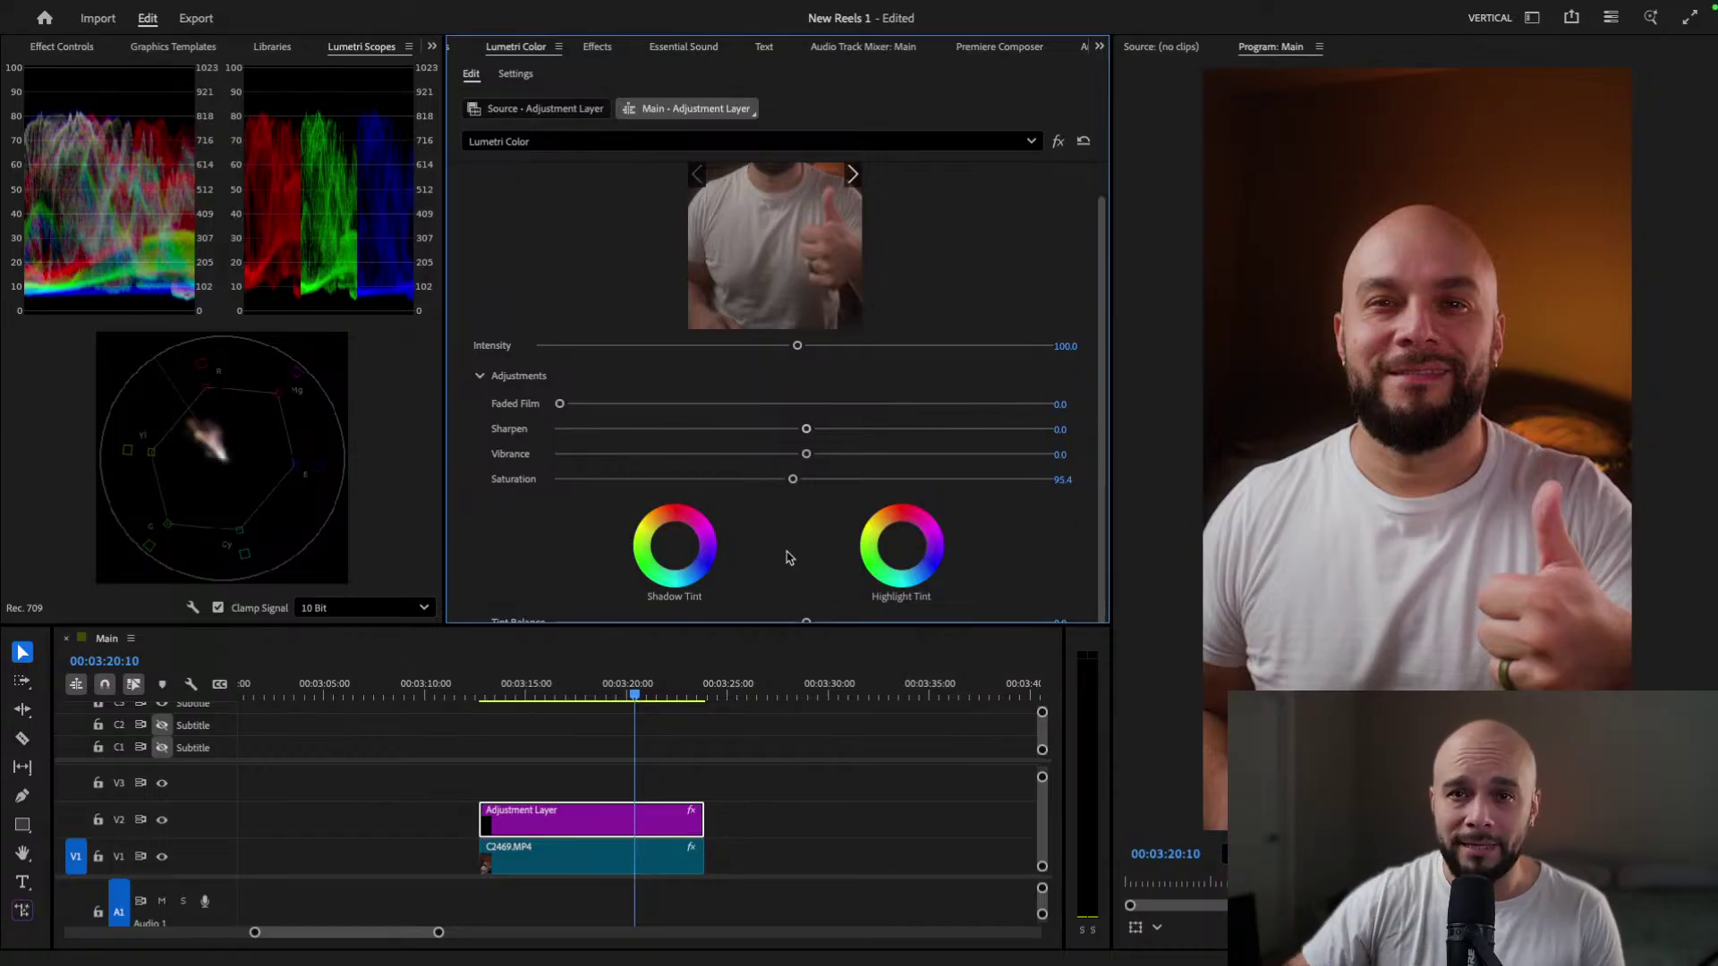
scroll(1064, 430, up, 5)
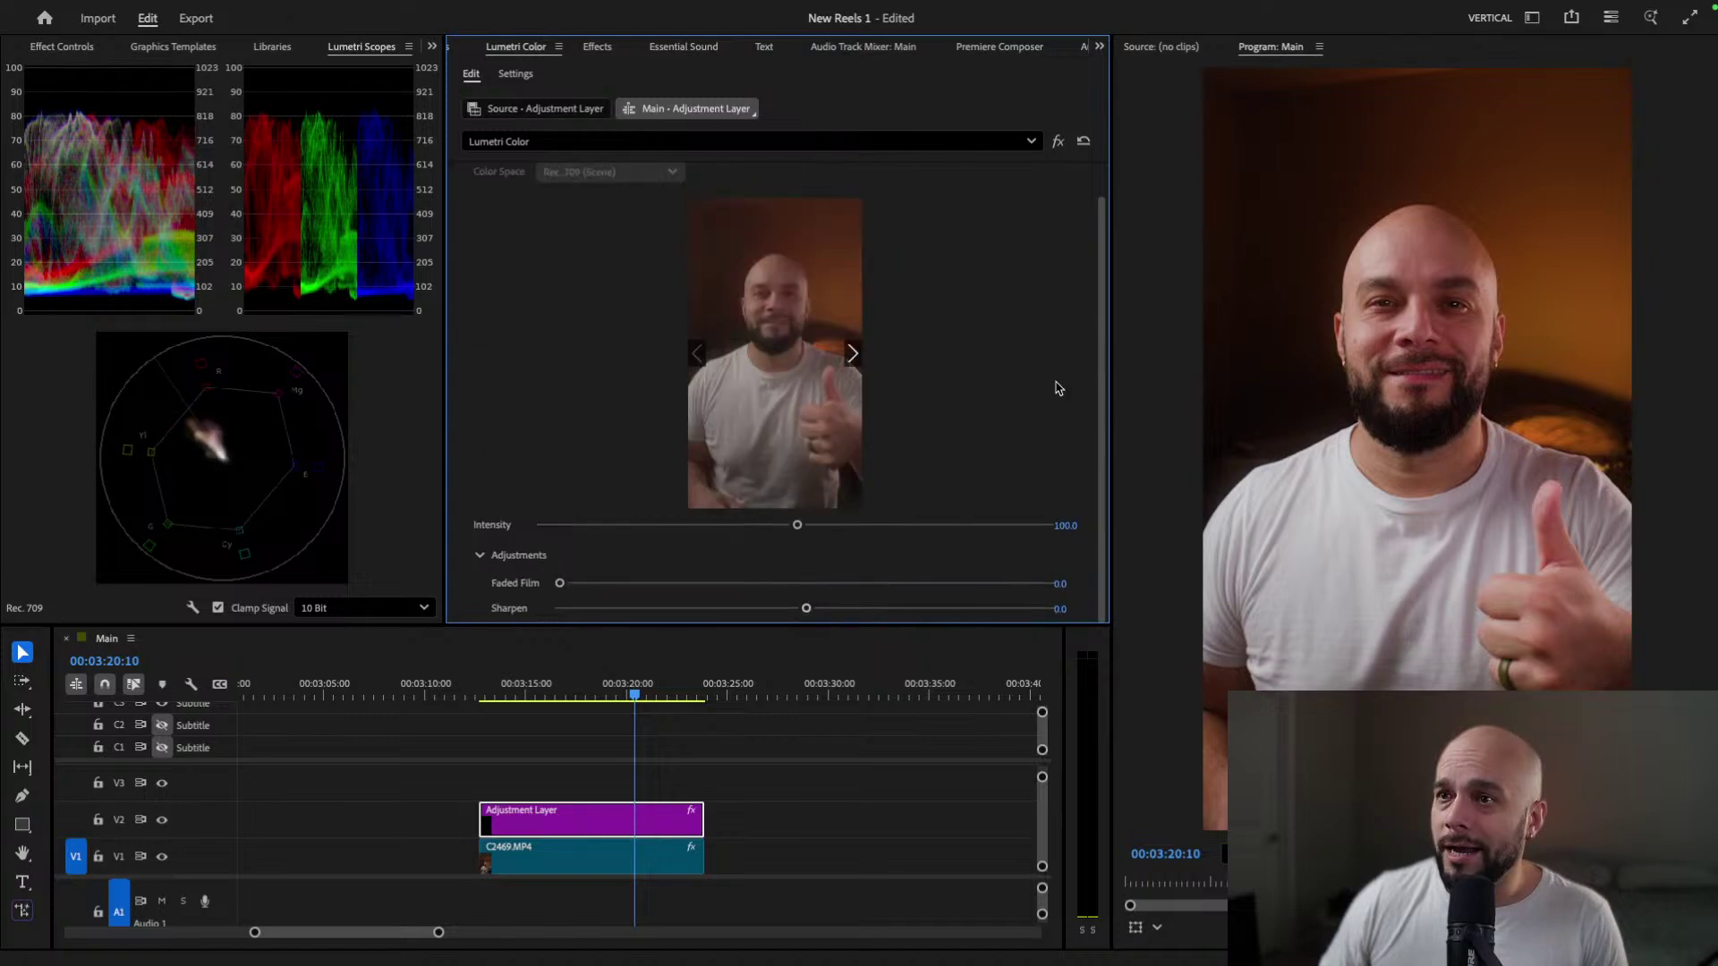
Step: Collapse the Creative section, expand Curves, and look through the Hue Saturation Curves from Hue vs Sat down to Luma vs Sat
click(464, 217)
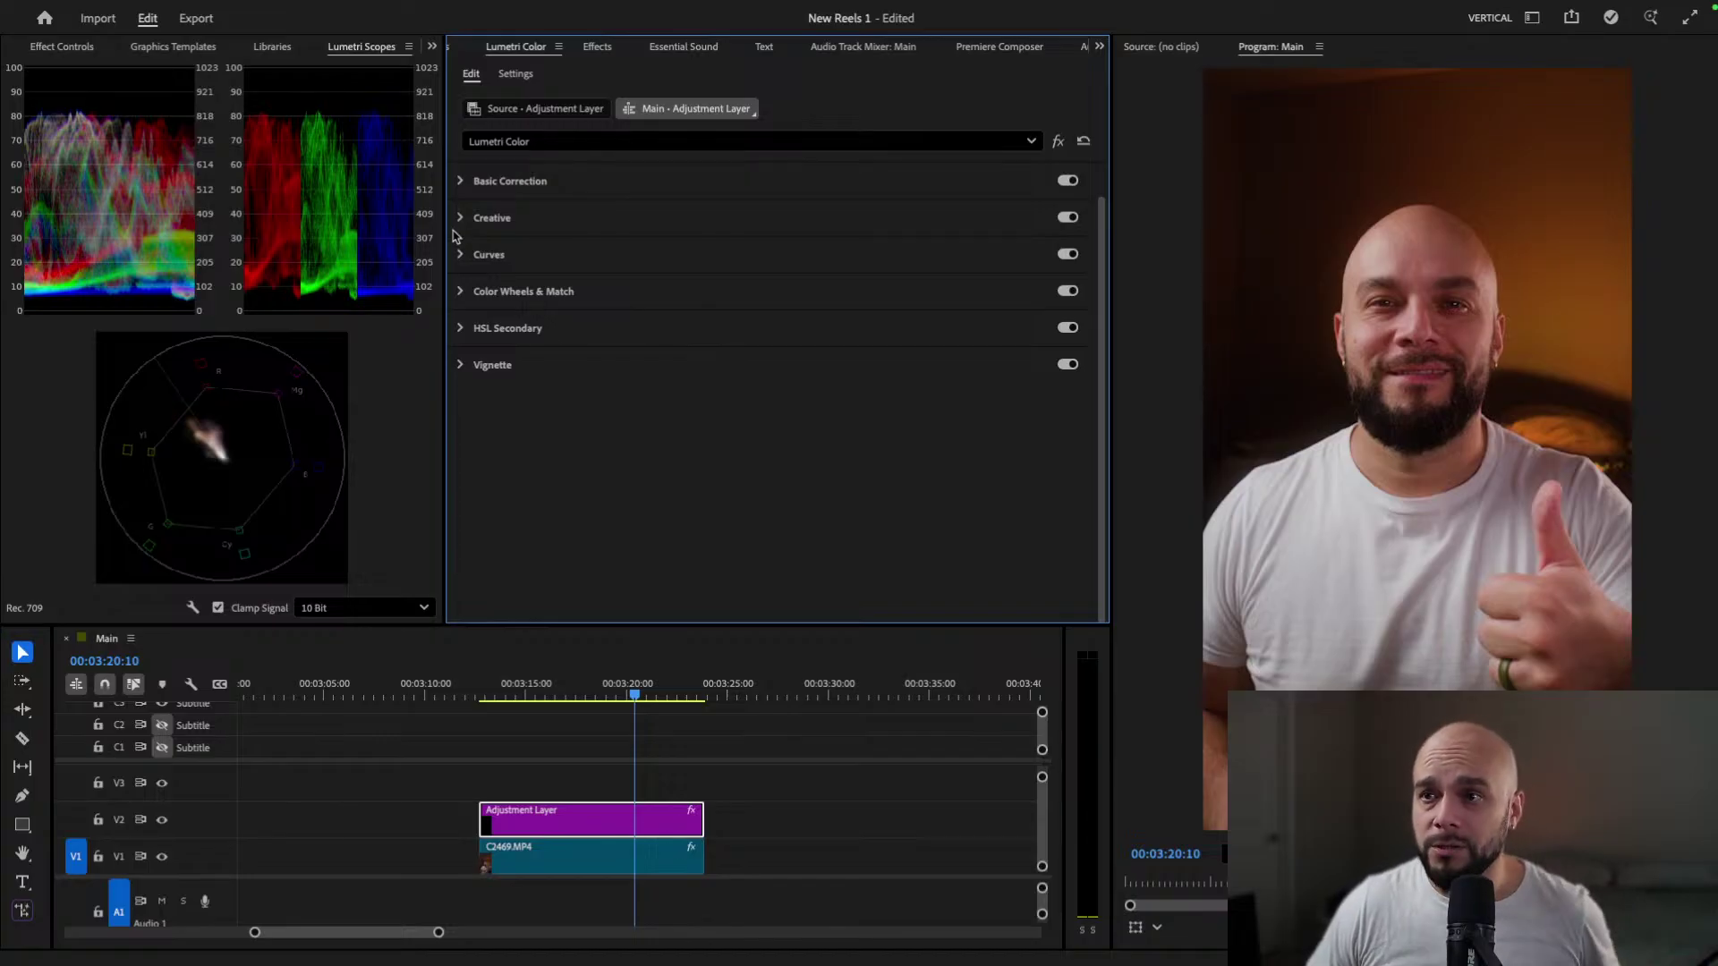
click(461, 256)
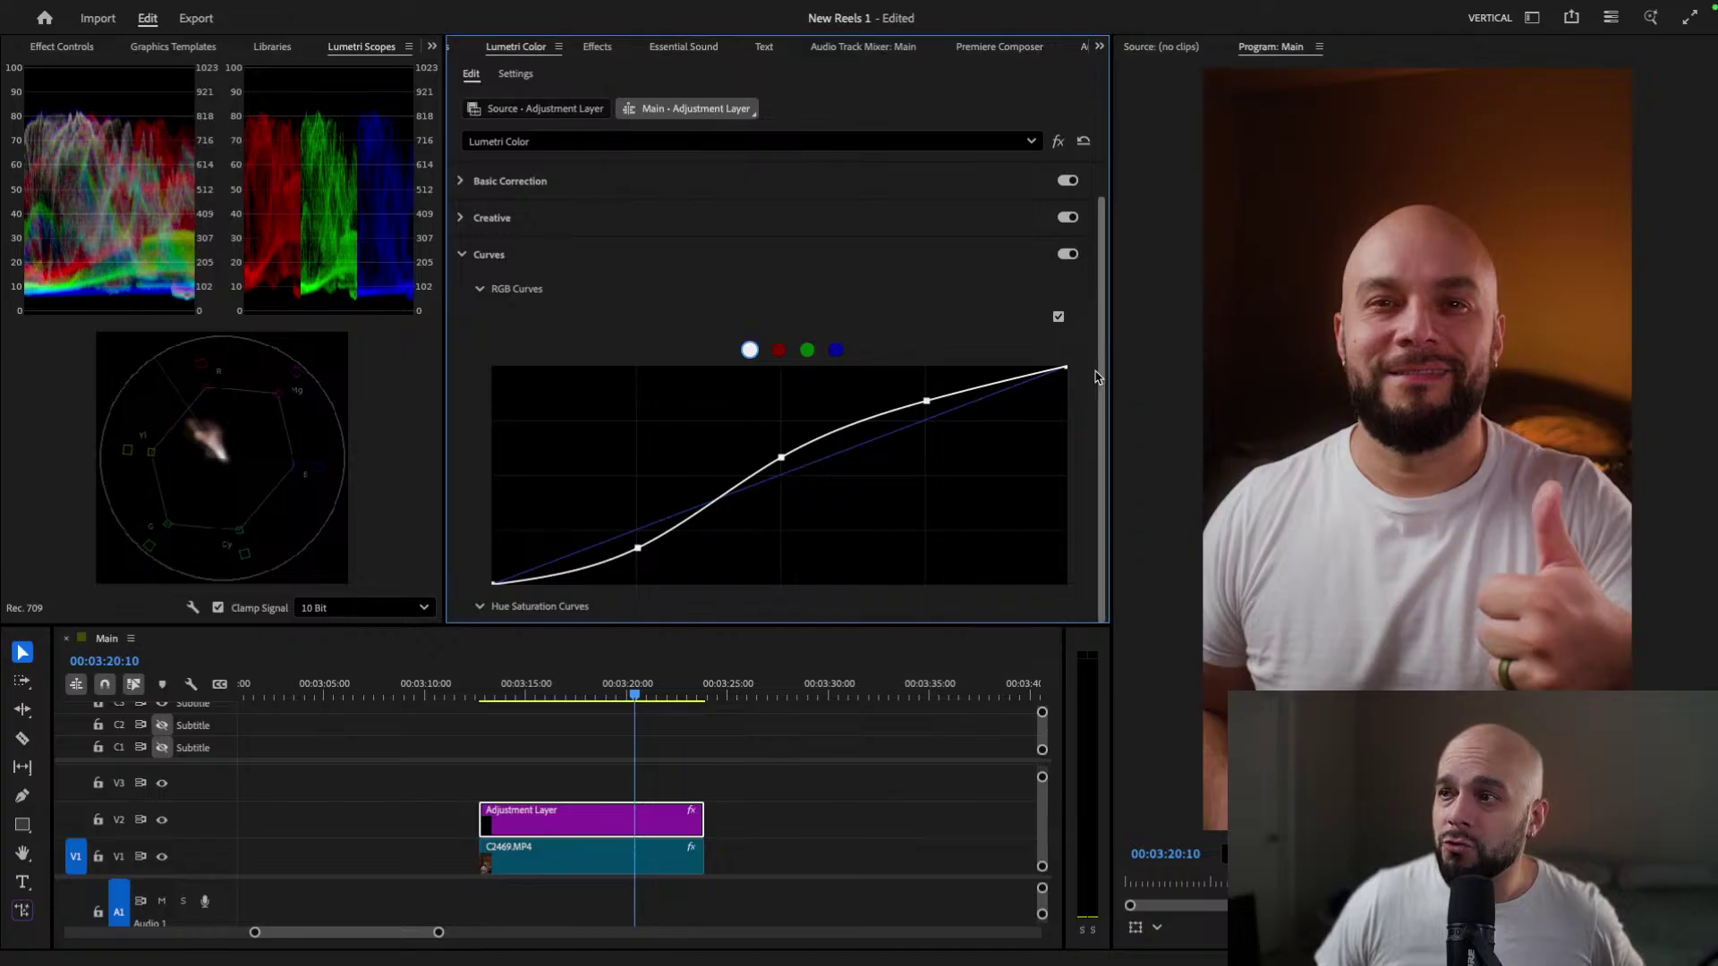
scroll(1080, 413, down, 2)
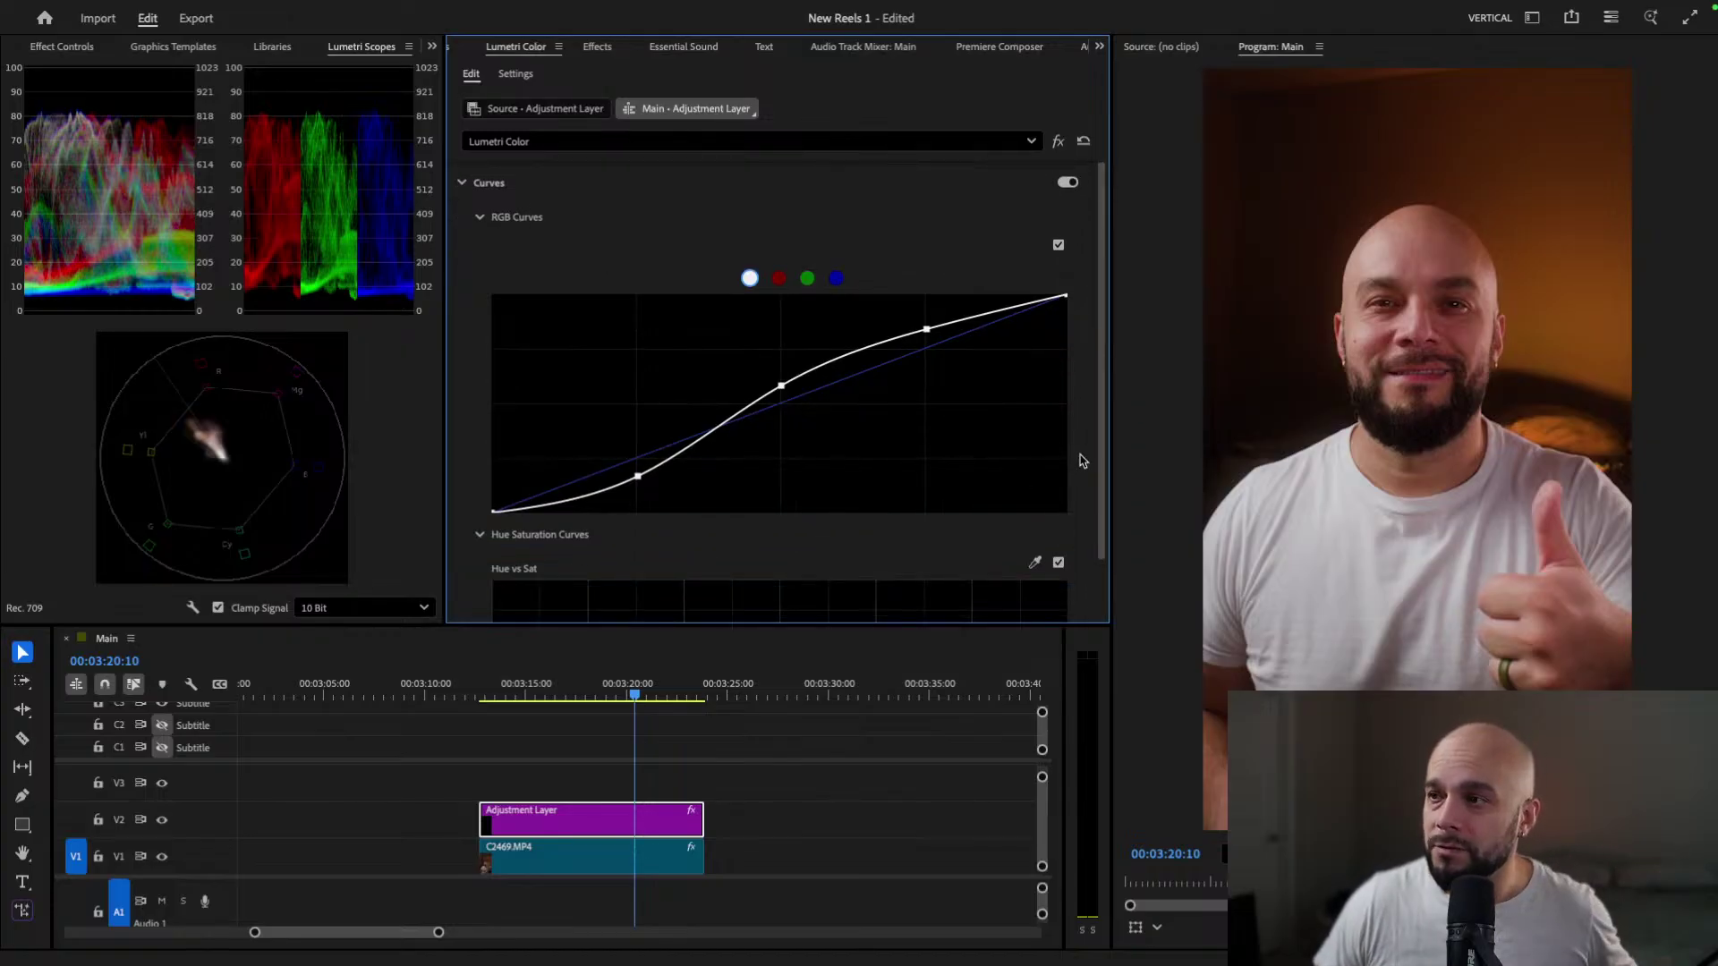
scroll(1081, 457, down, 5)
scroll(1083, 460, down, 4)
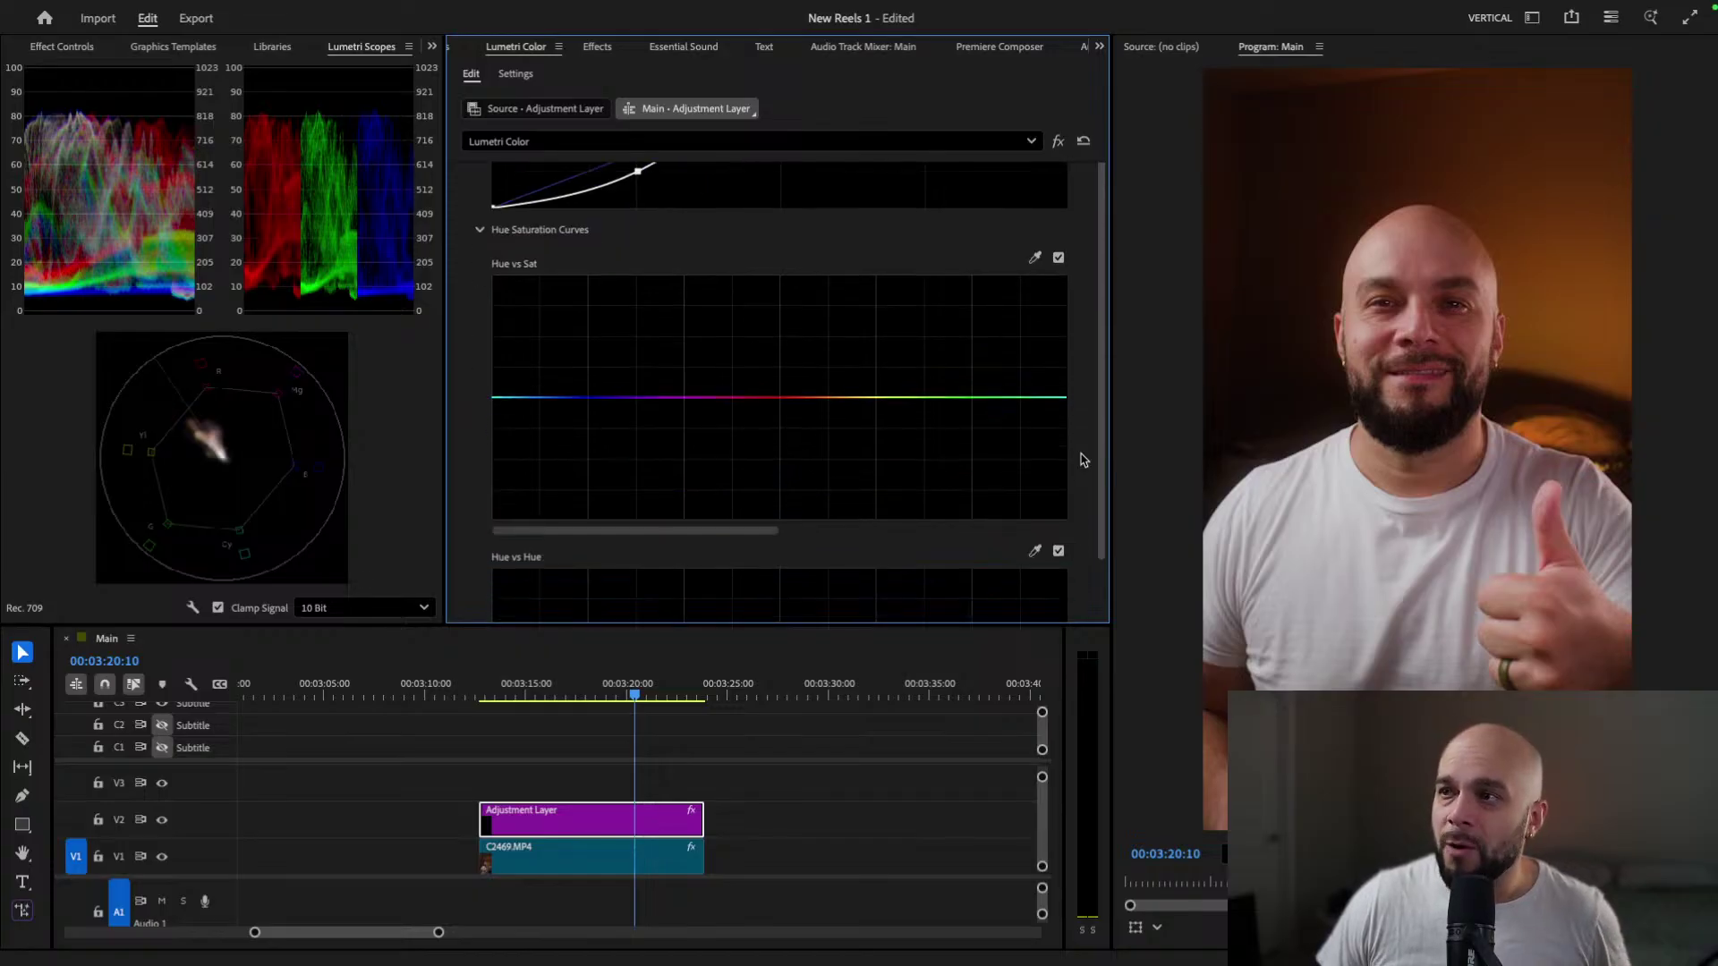
scroll(1095, 349, up, 3)
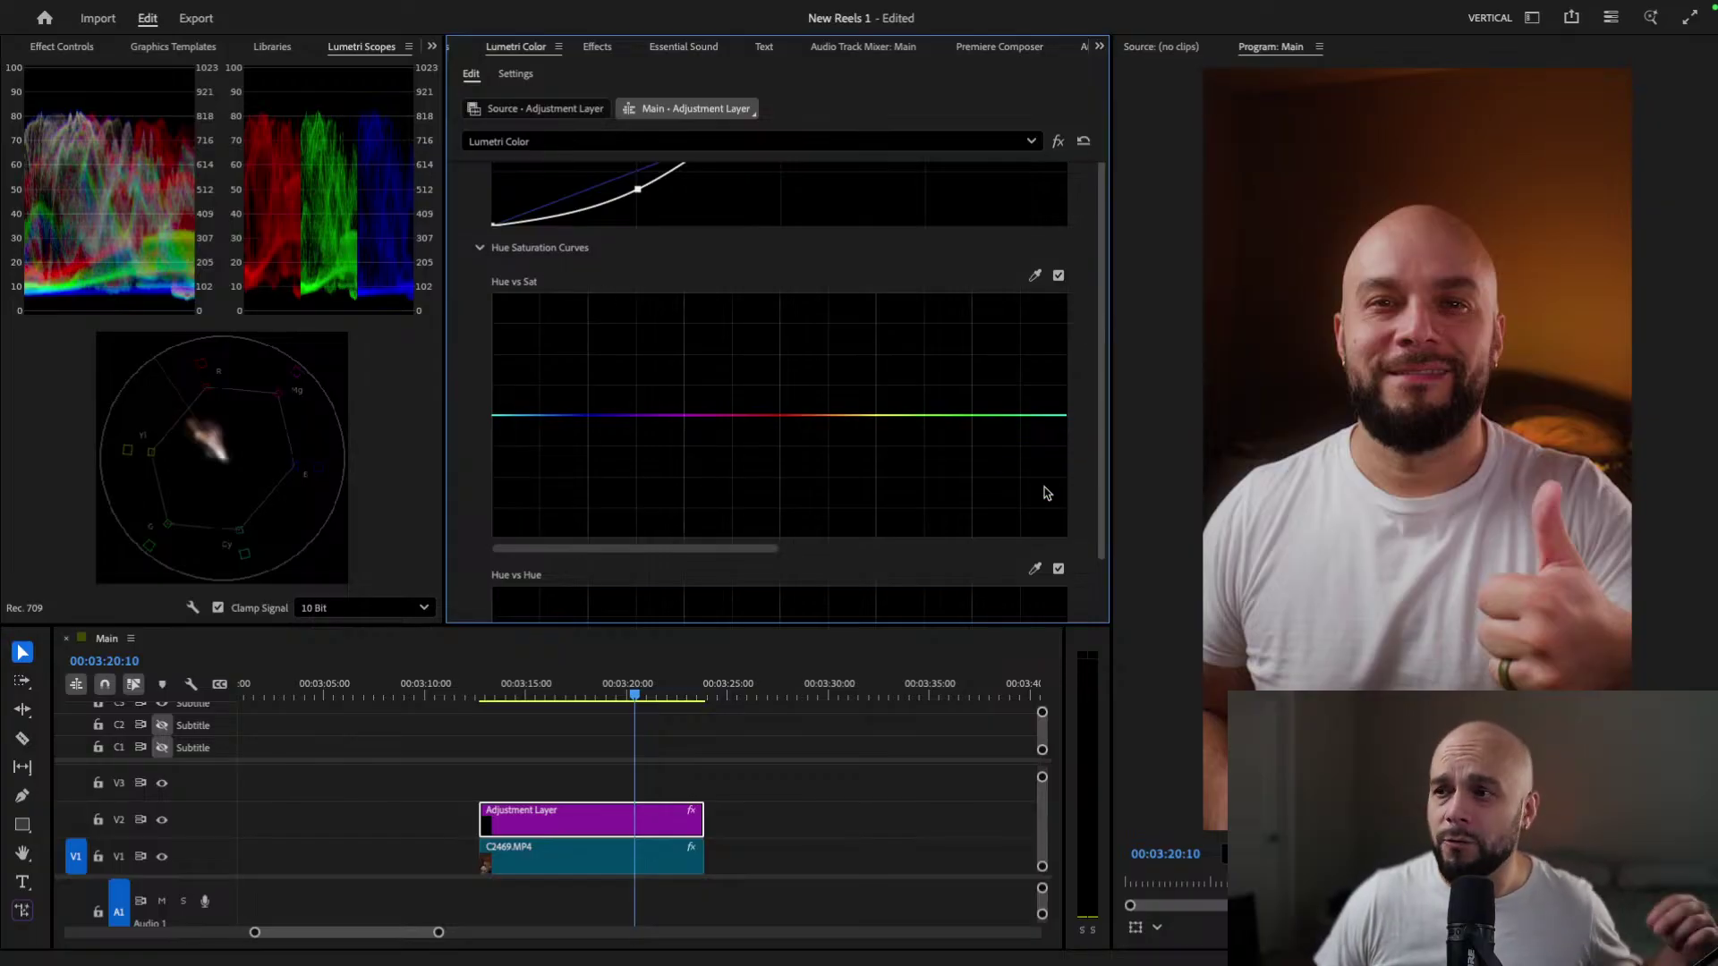
scroll(1086, 475, down, 7)
scroll(1087, 474, down, 14)
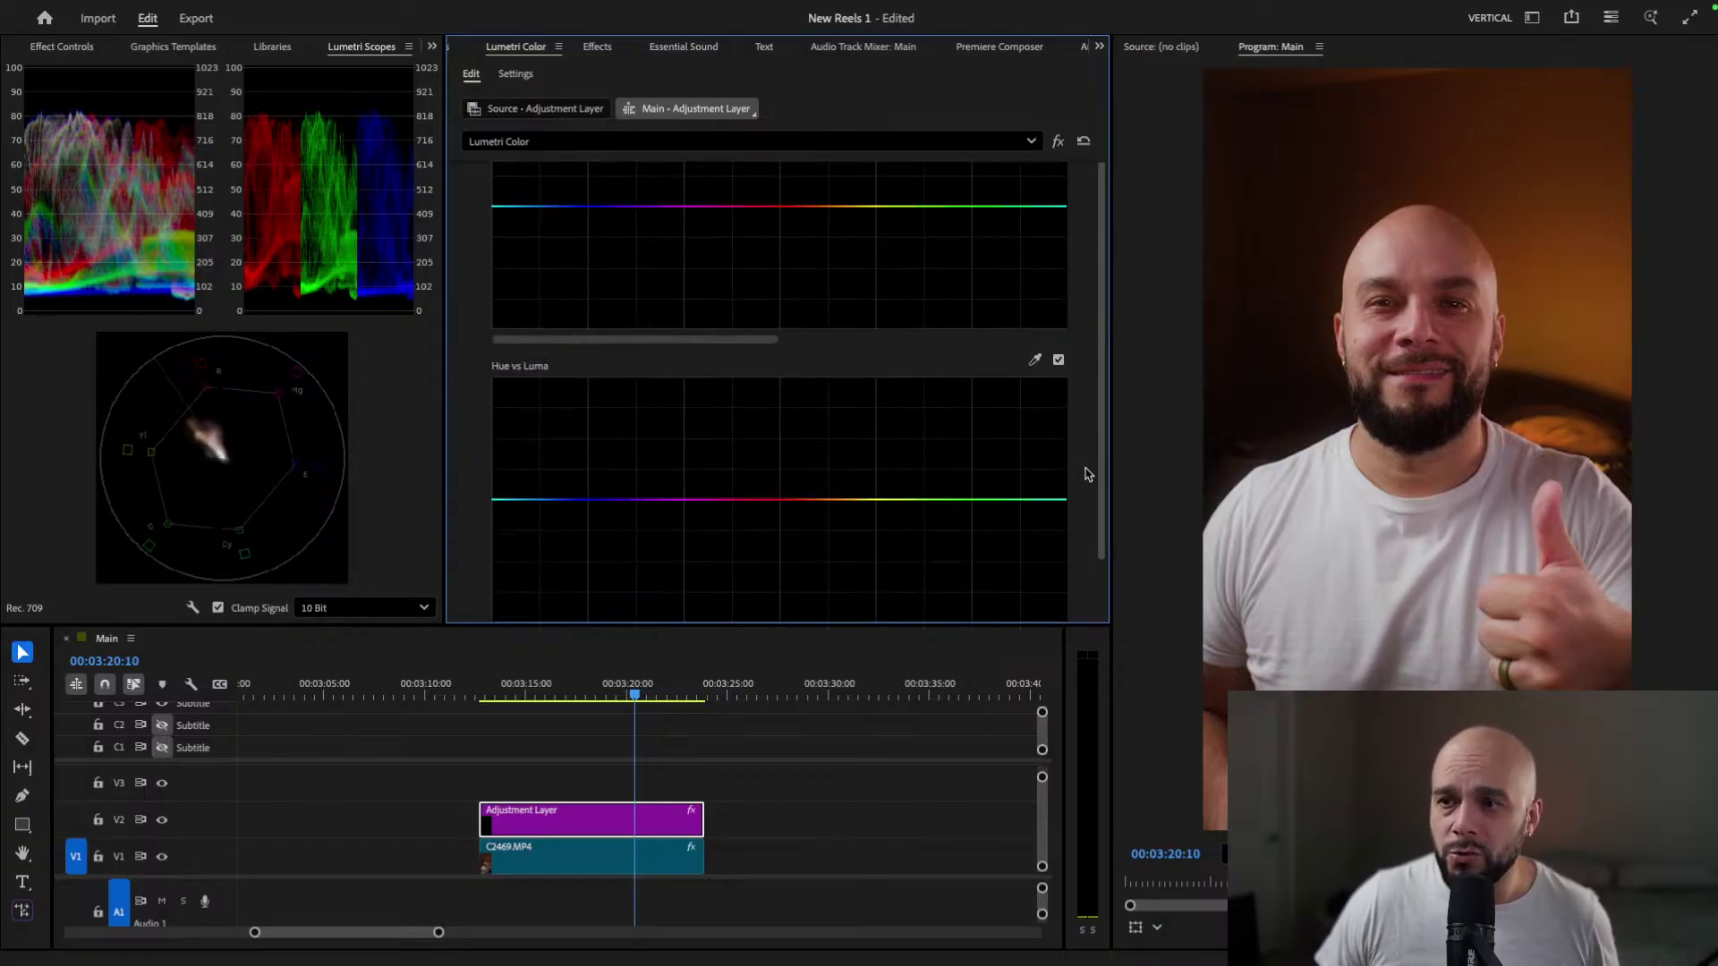
scroll(1088, 474, up, 6)
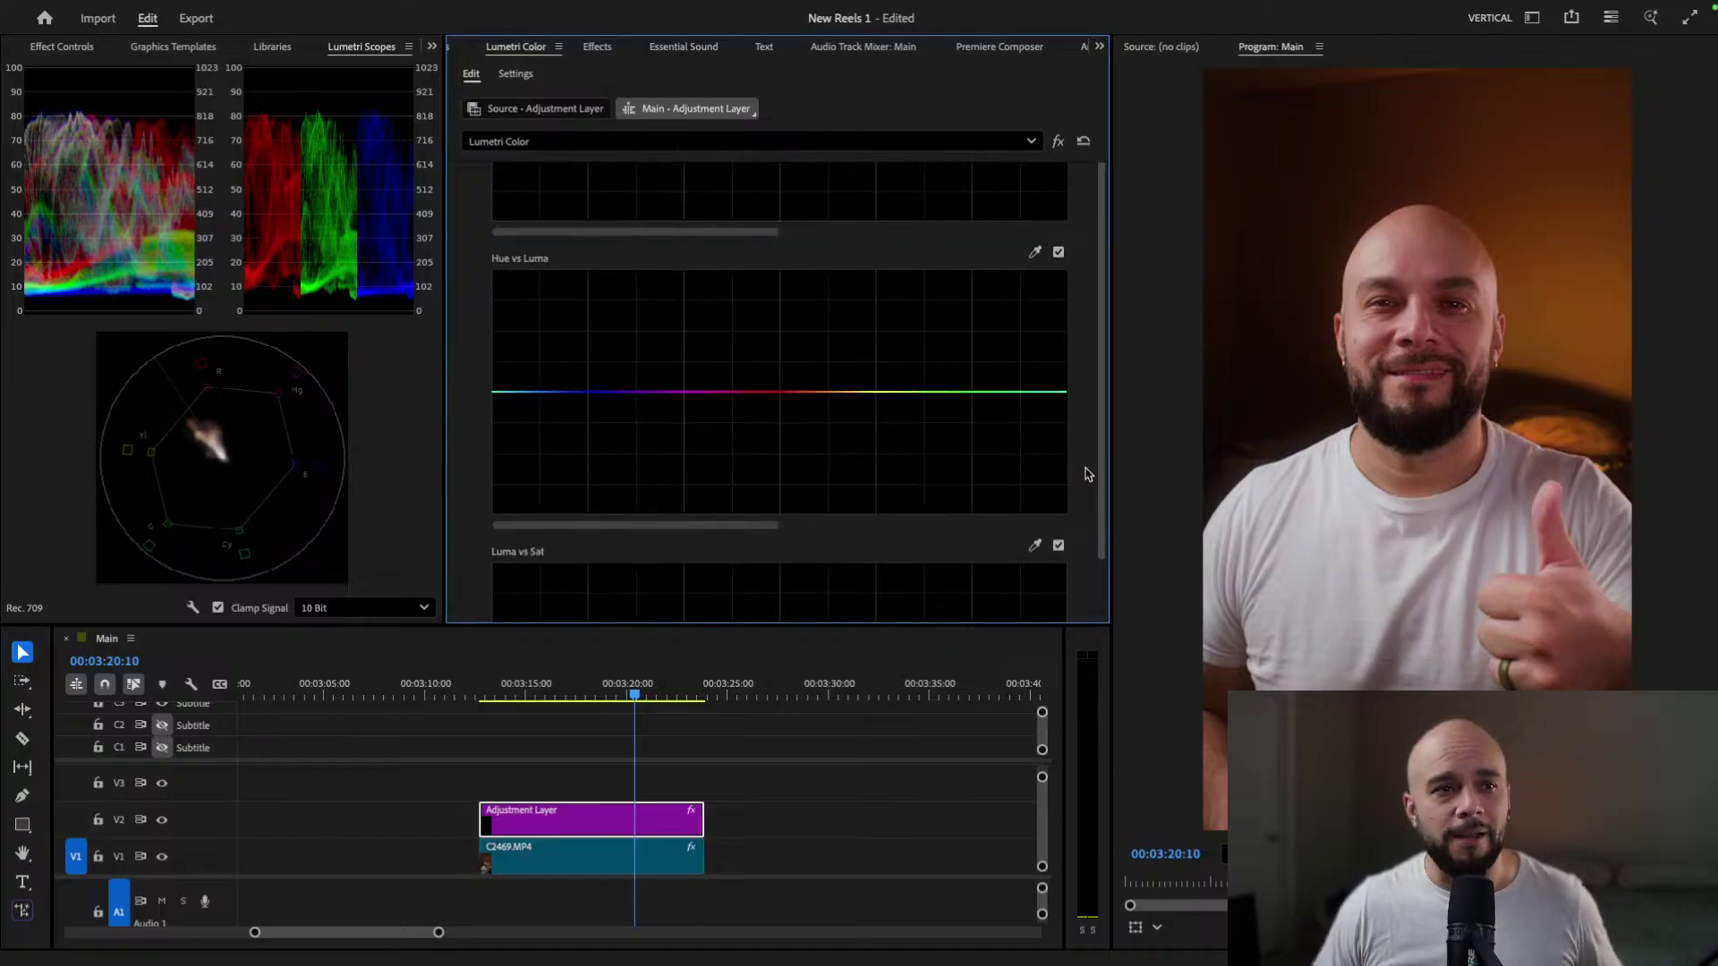
scroll(1088, 474, up, 12)
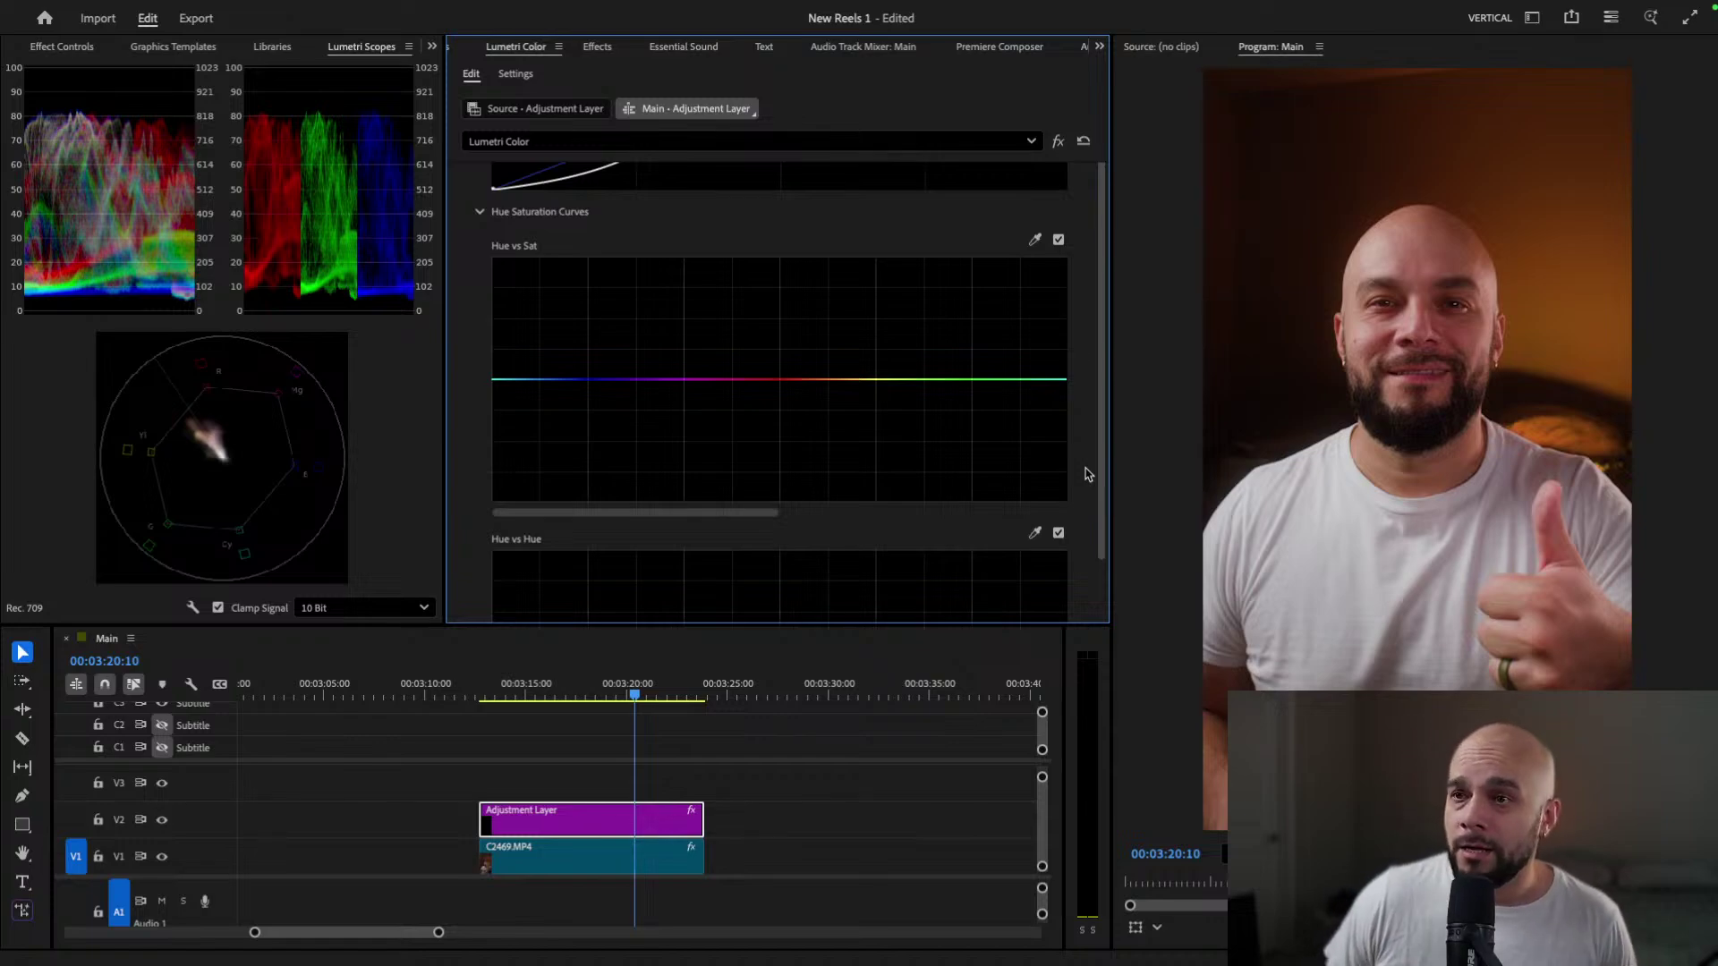
scroll(1088, 474, up, 1)
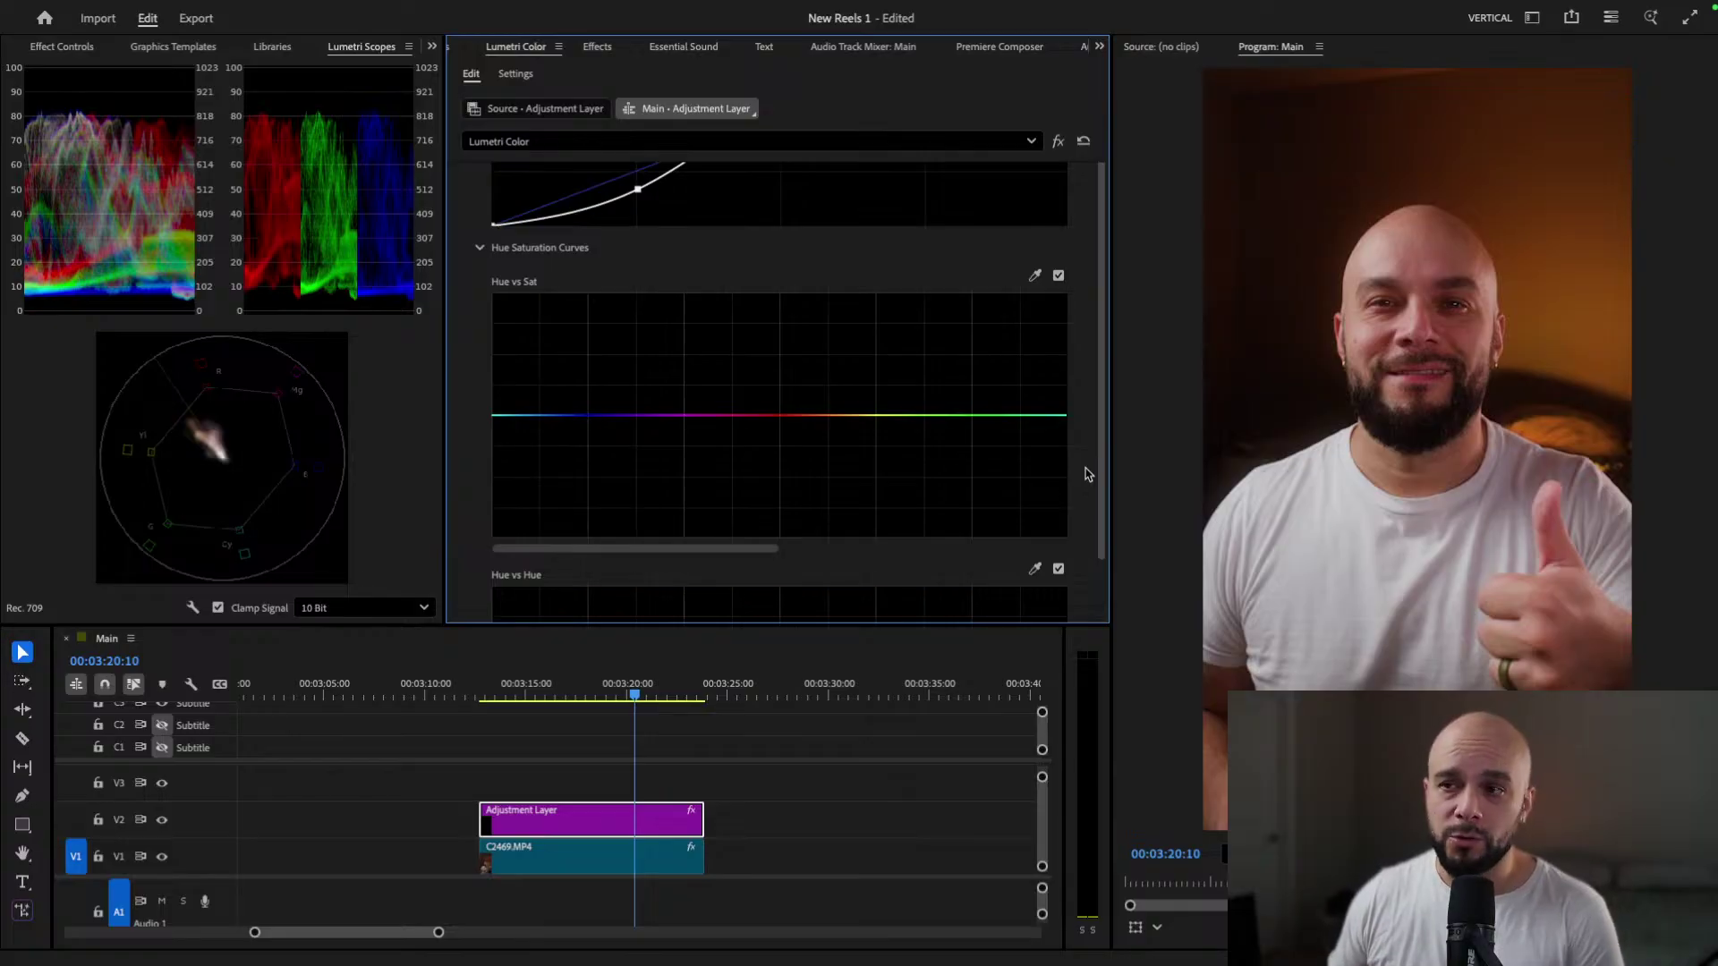
scroll(1088, 474, up, 1)
scroll(1088, 475, down, 1)
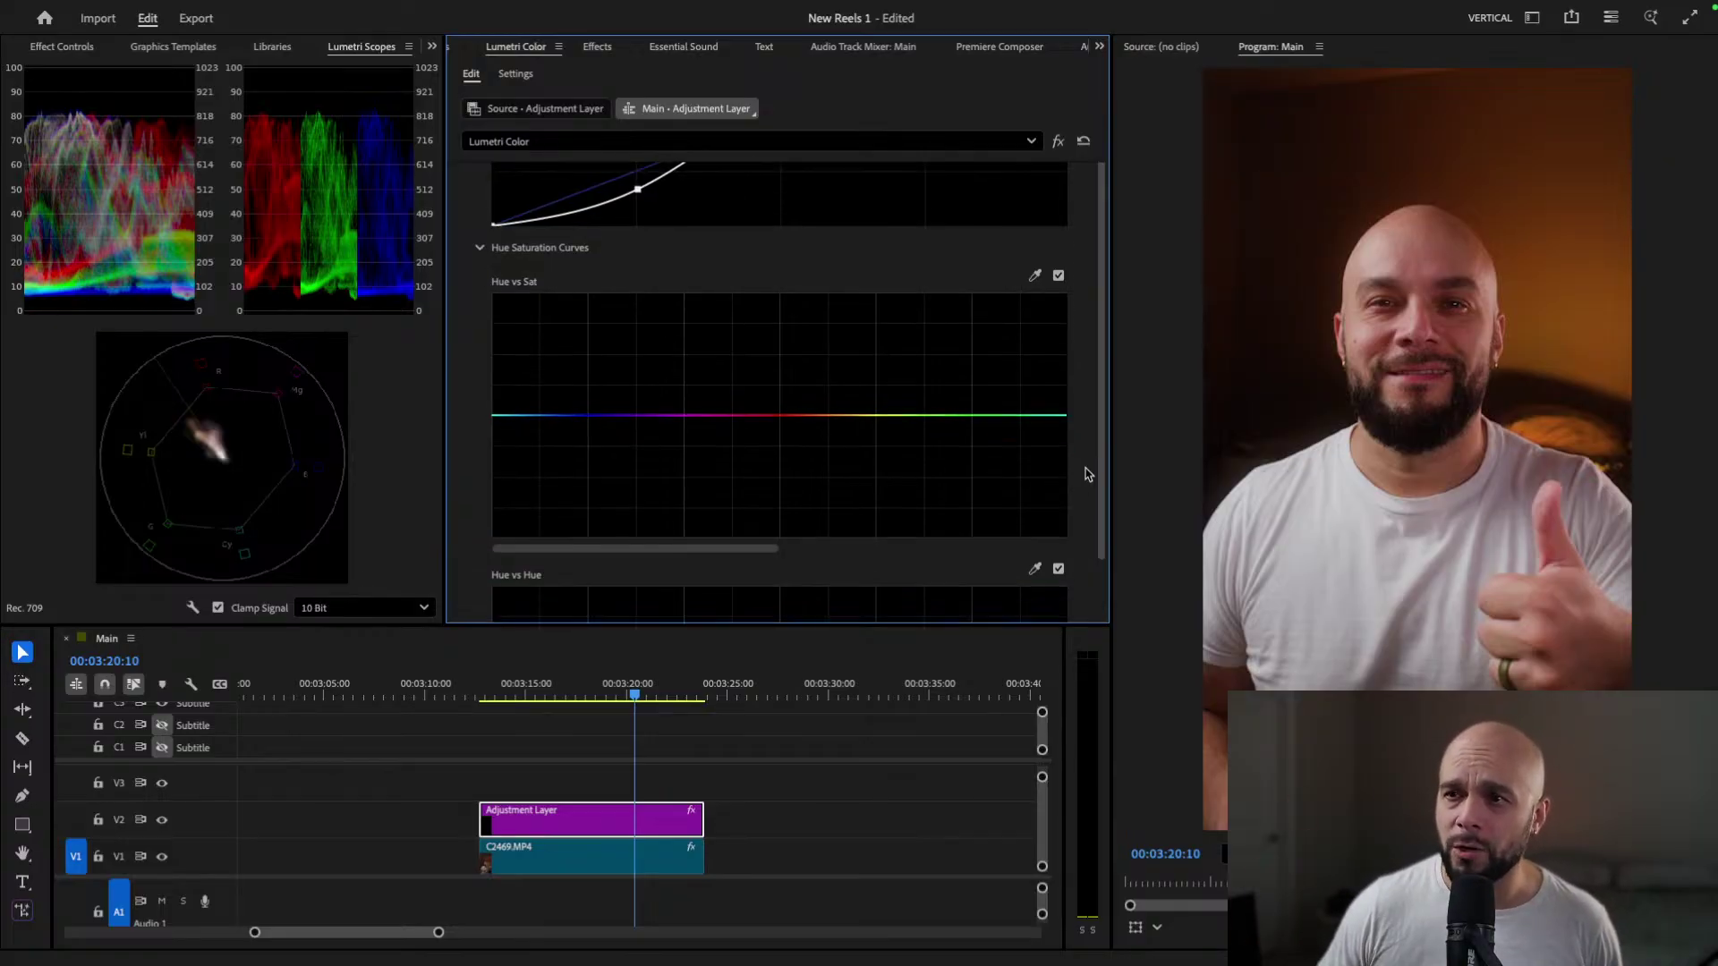
Step: Sample the forehead skin tone for the Hue vs Sat curve, and try lowering its middle point before returning it to the neutral line
click(1035, 275)
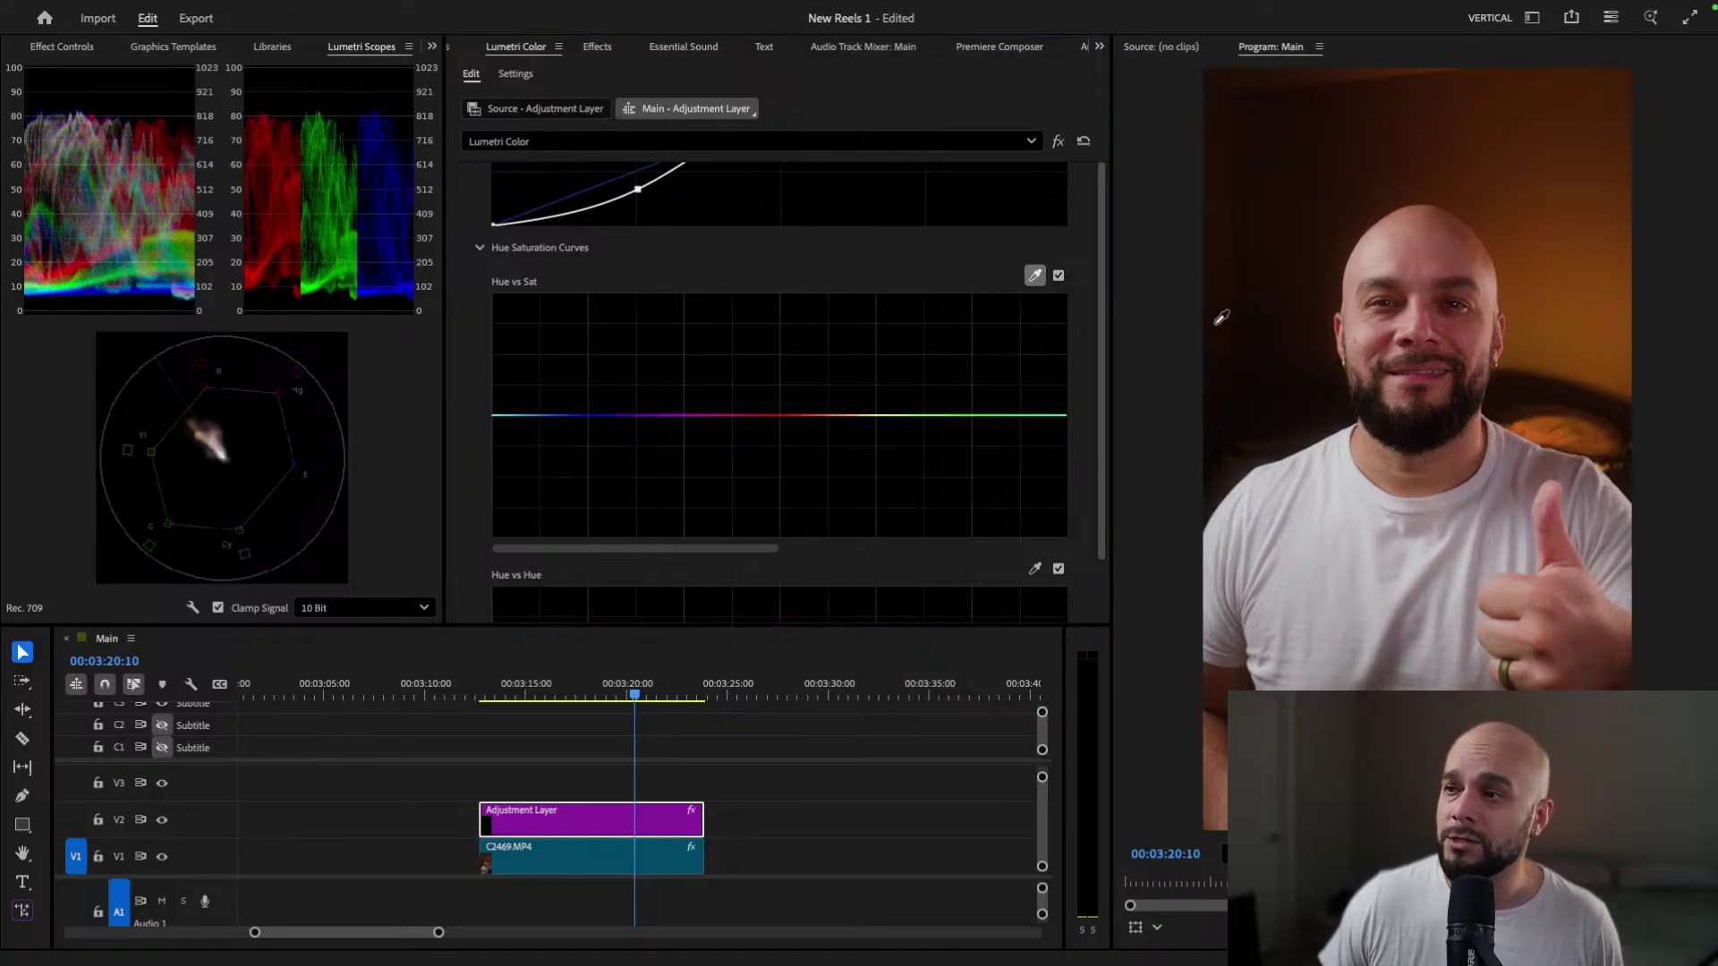
click(1420, 247)
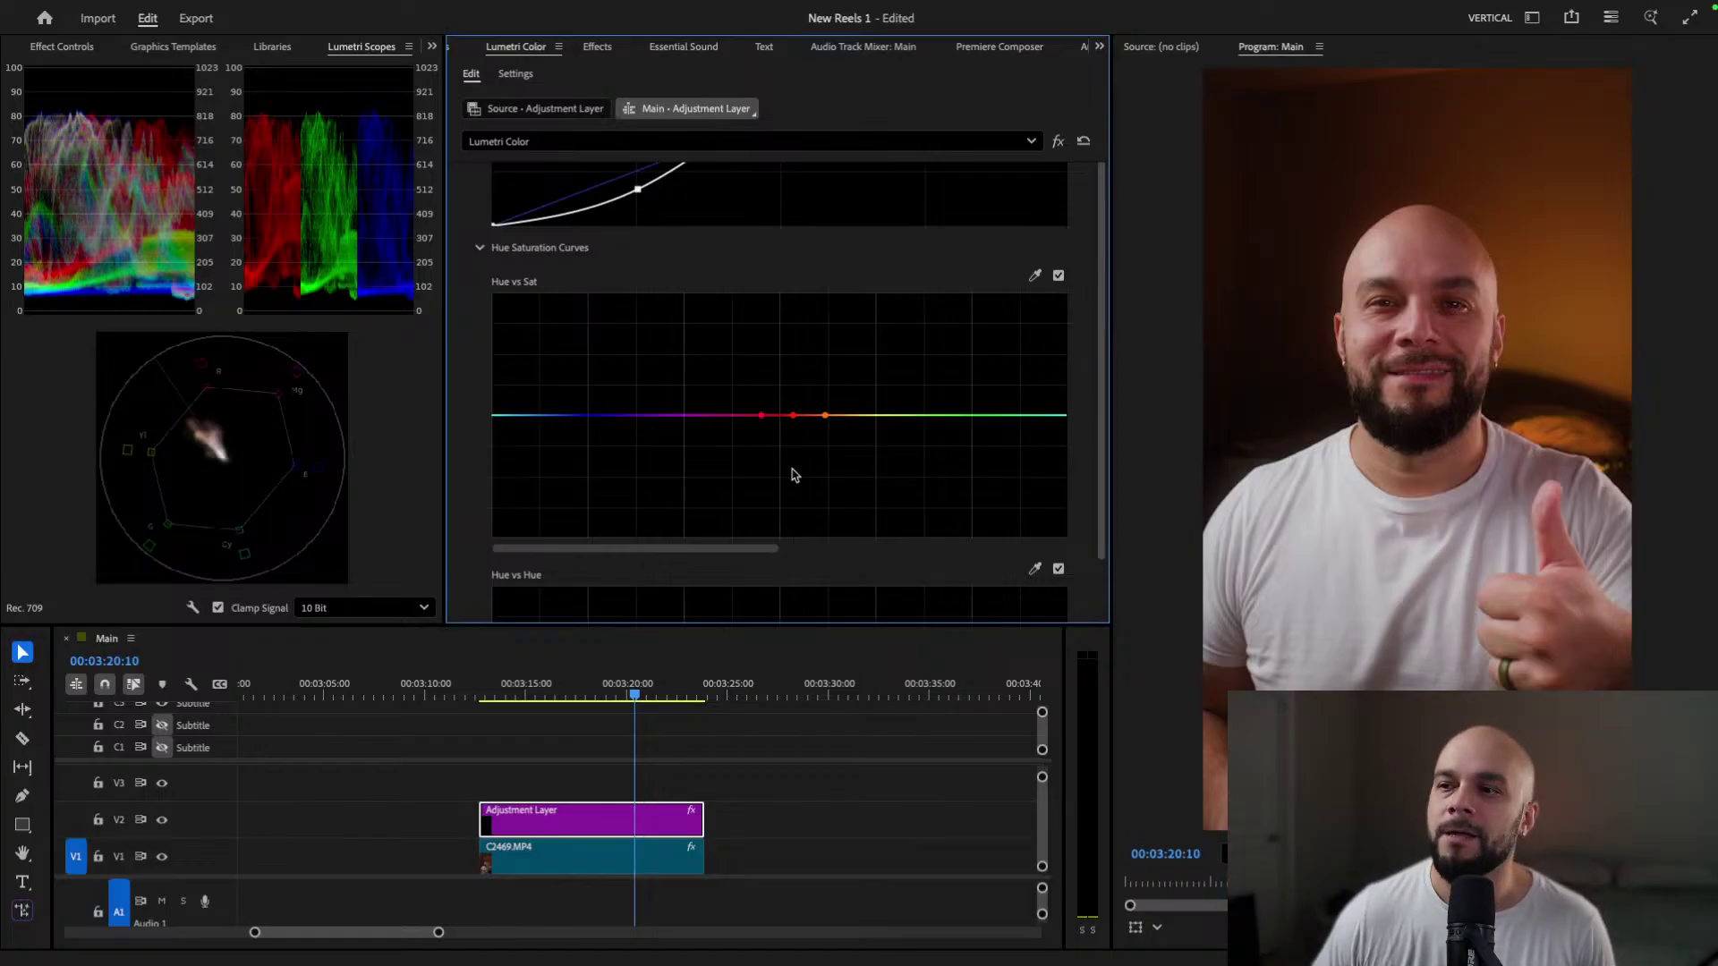
click(792, 417)
drag(792, 417, 794, 441)
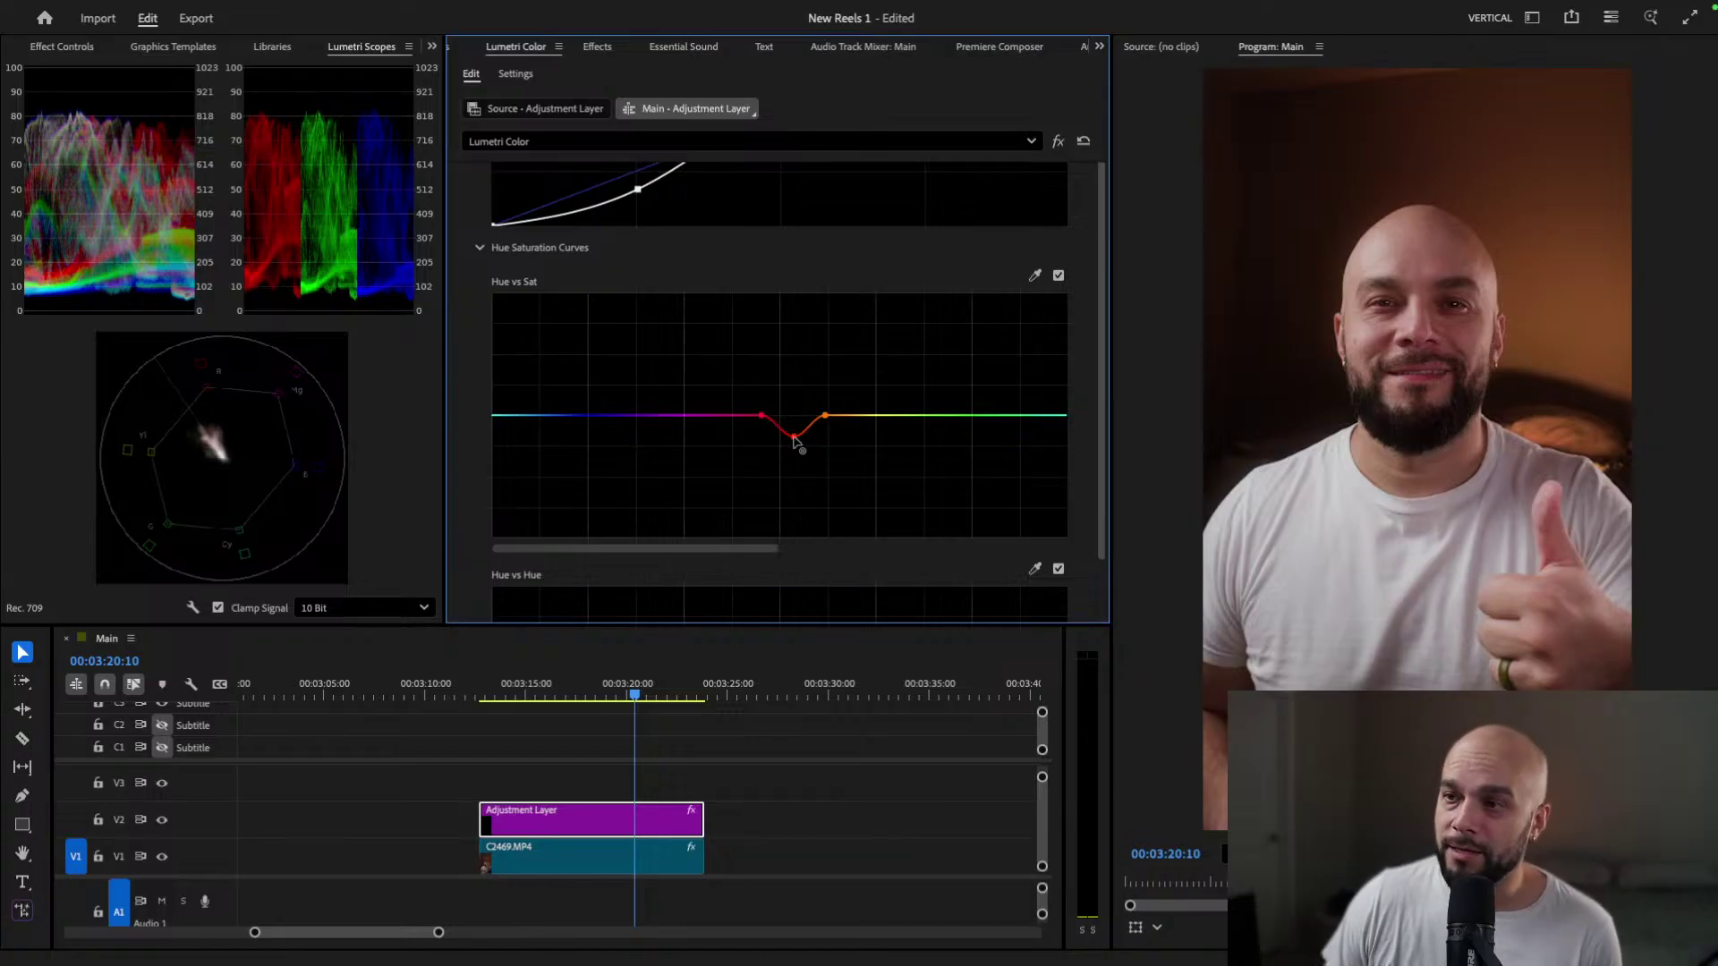
mouse_move(795, 439)
mouse_down()
mouse_move(794, 397)
mouse_move(795, 420)
mouse_up()
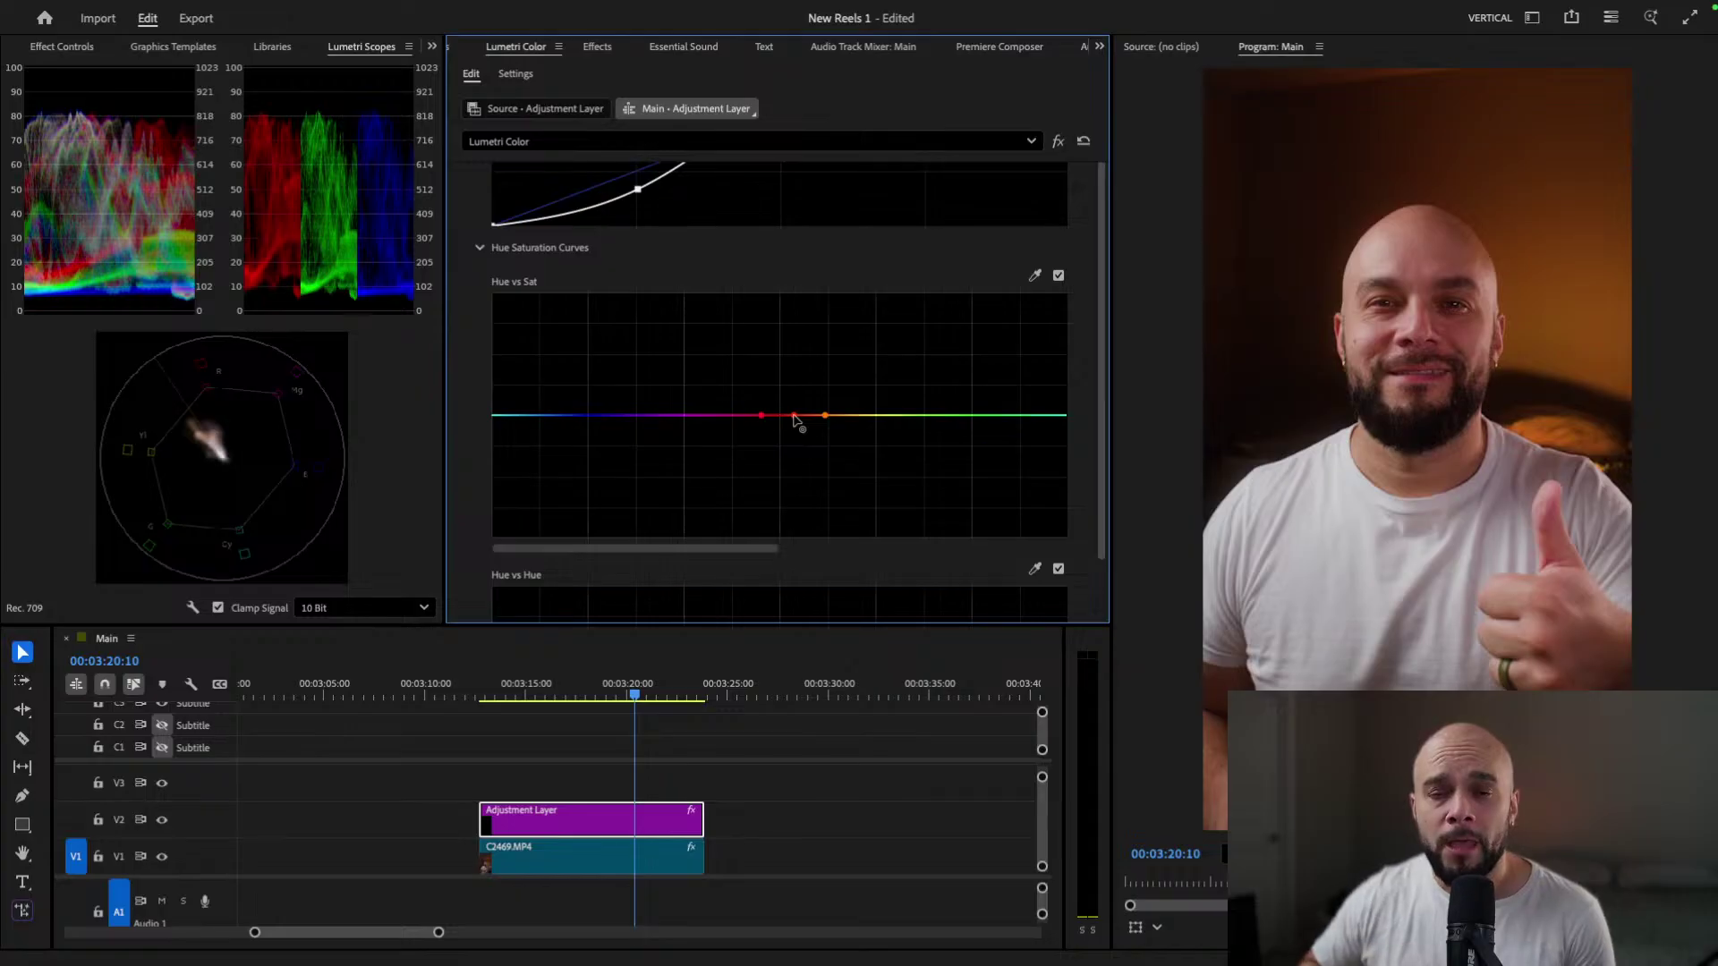
Step: Try slightly raising the skin-tone point on the Hue vs Sat curve, compare with the curve disabled and enabled, and undo the adjustment
drag(793, 418, 786, 414)
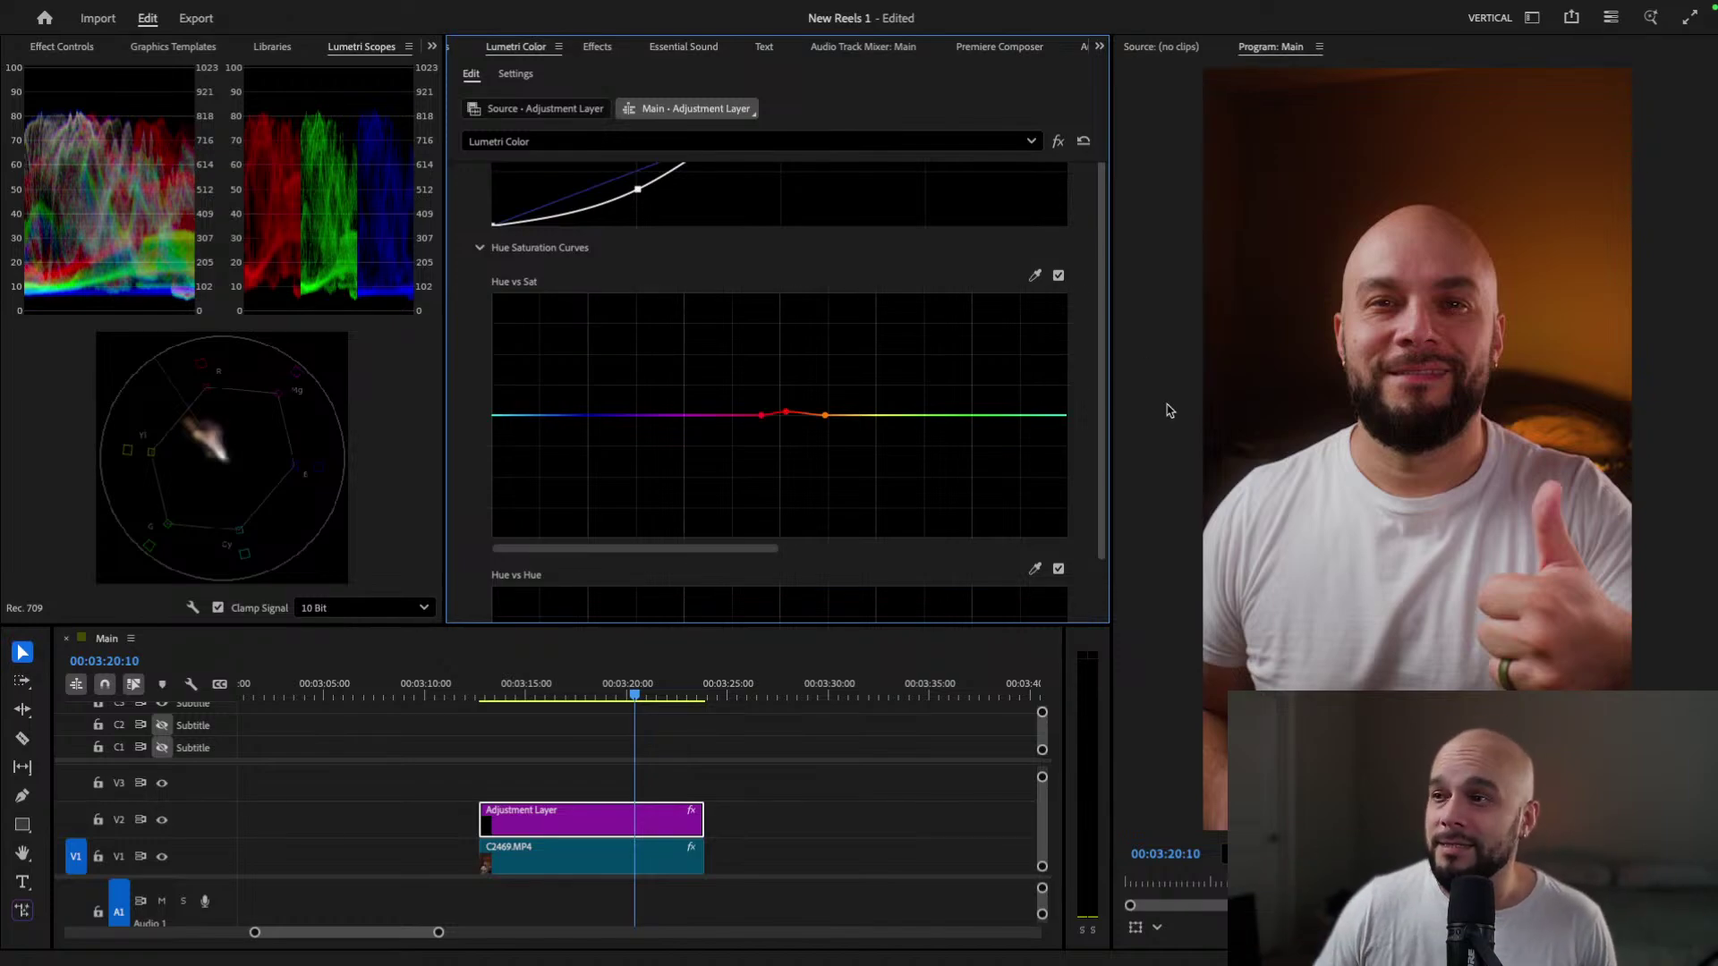
click(1058, 277)
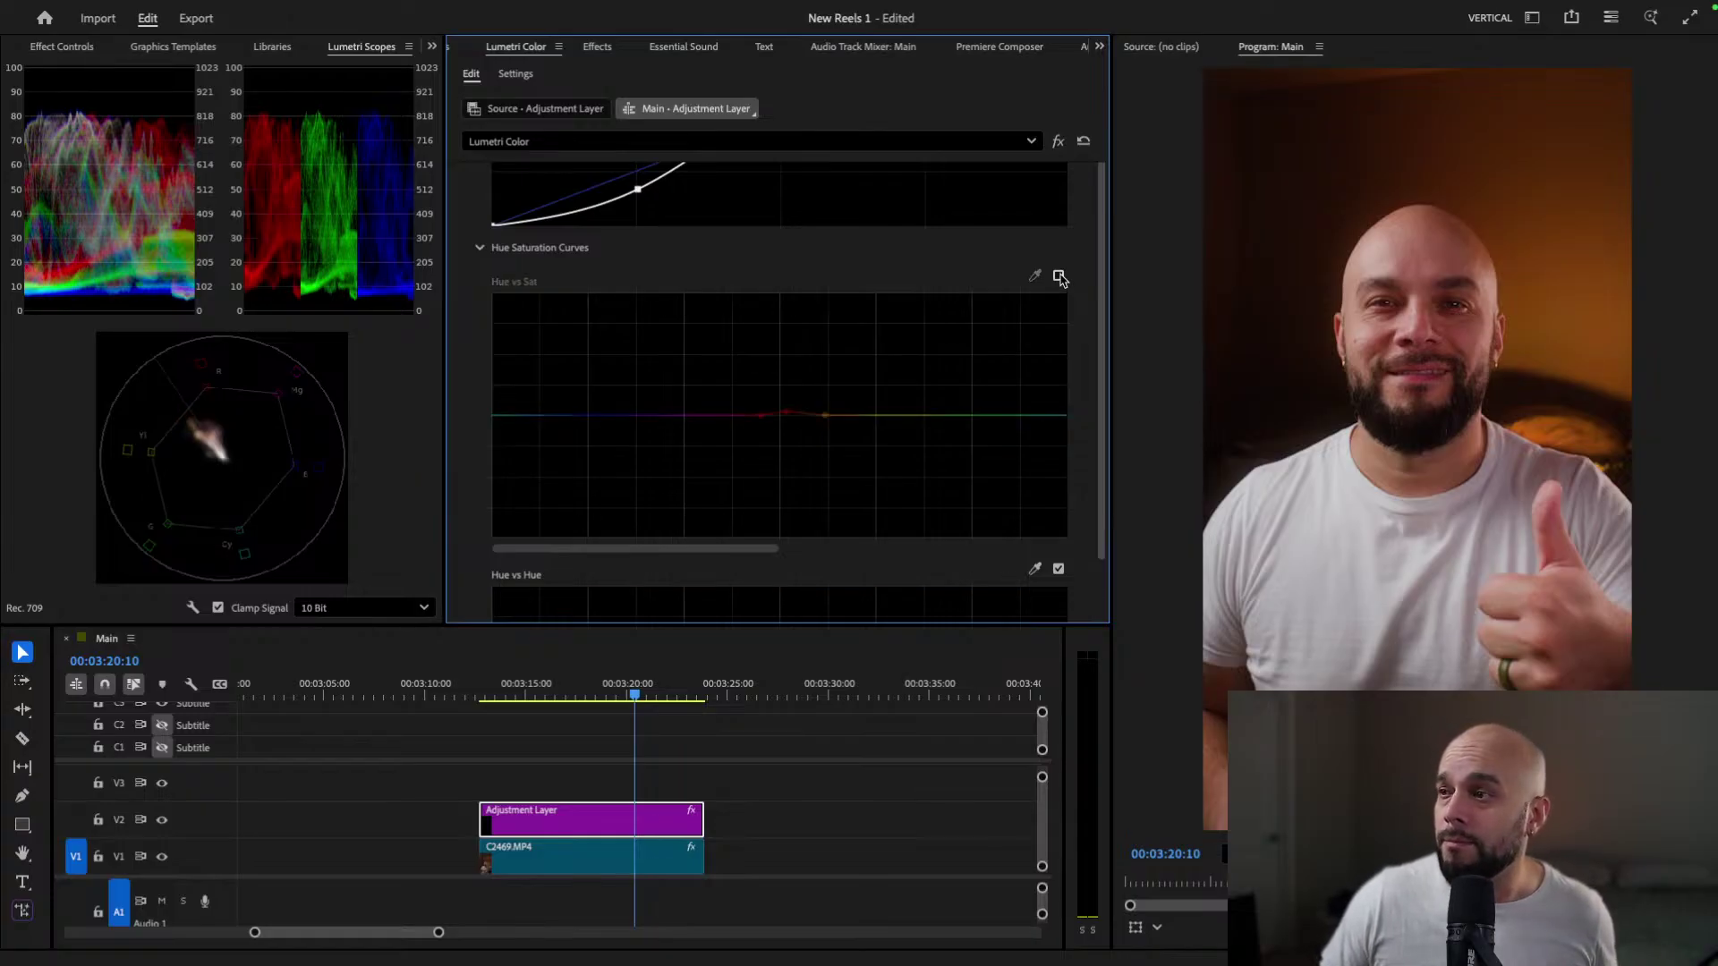
click(1058, 276)
click(1058, 277)
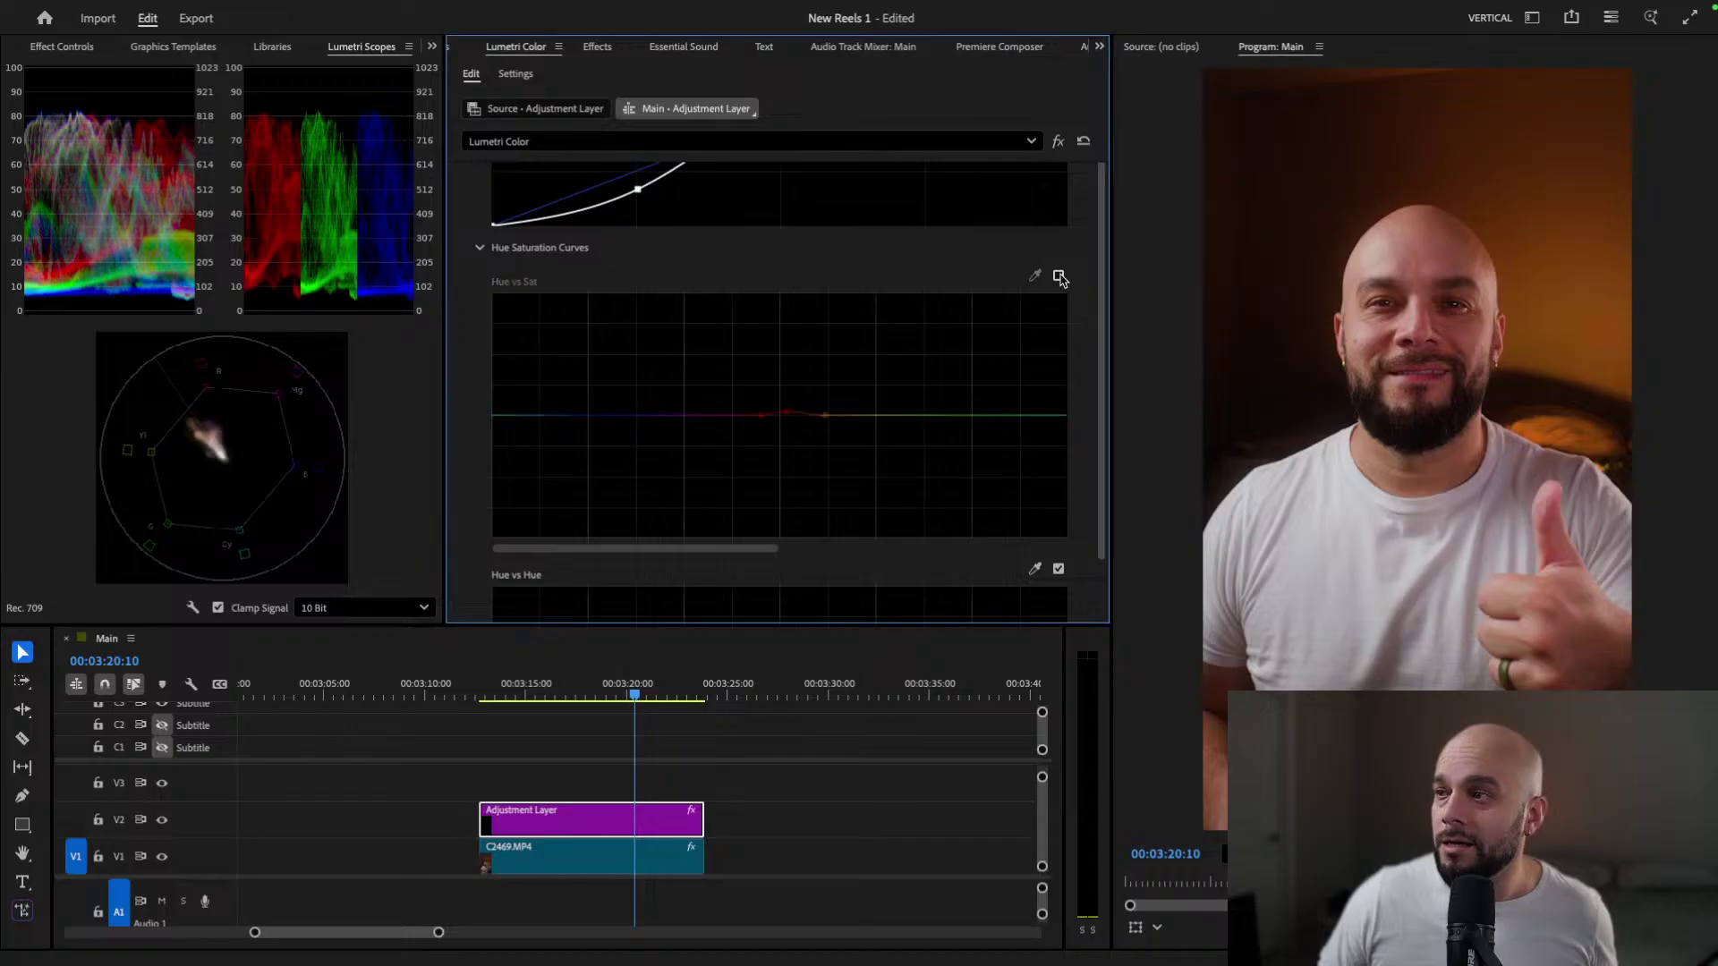
click(1059, 277)
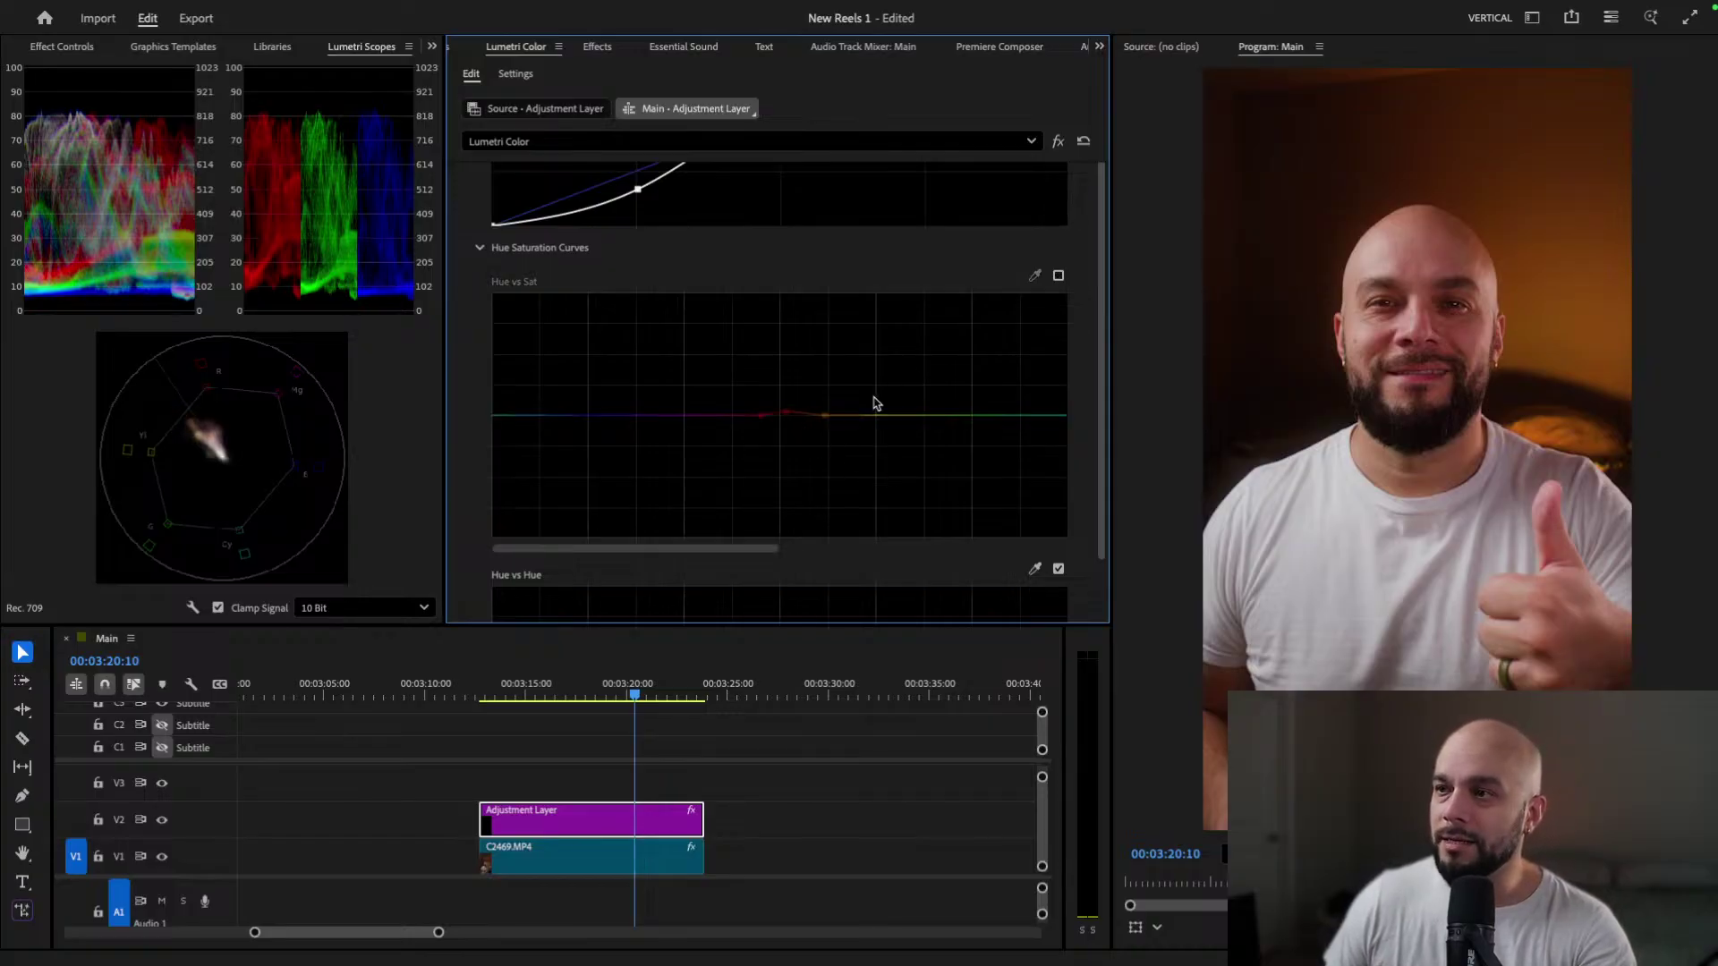
key(ctrl+z)
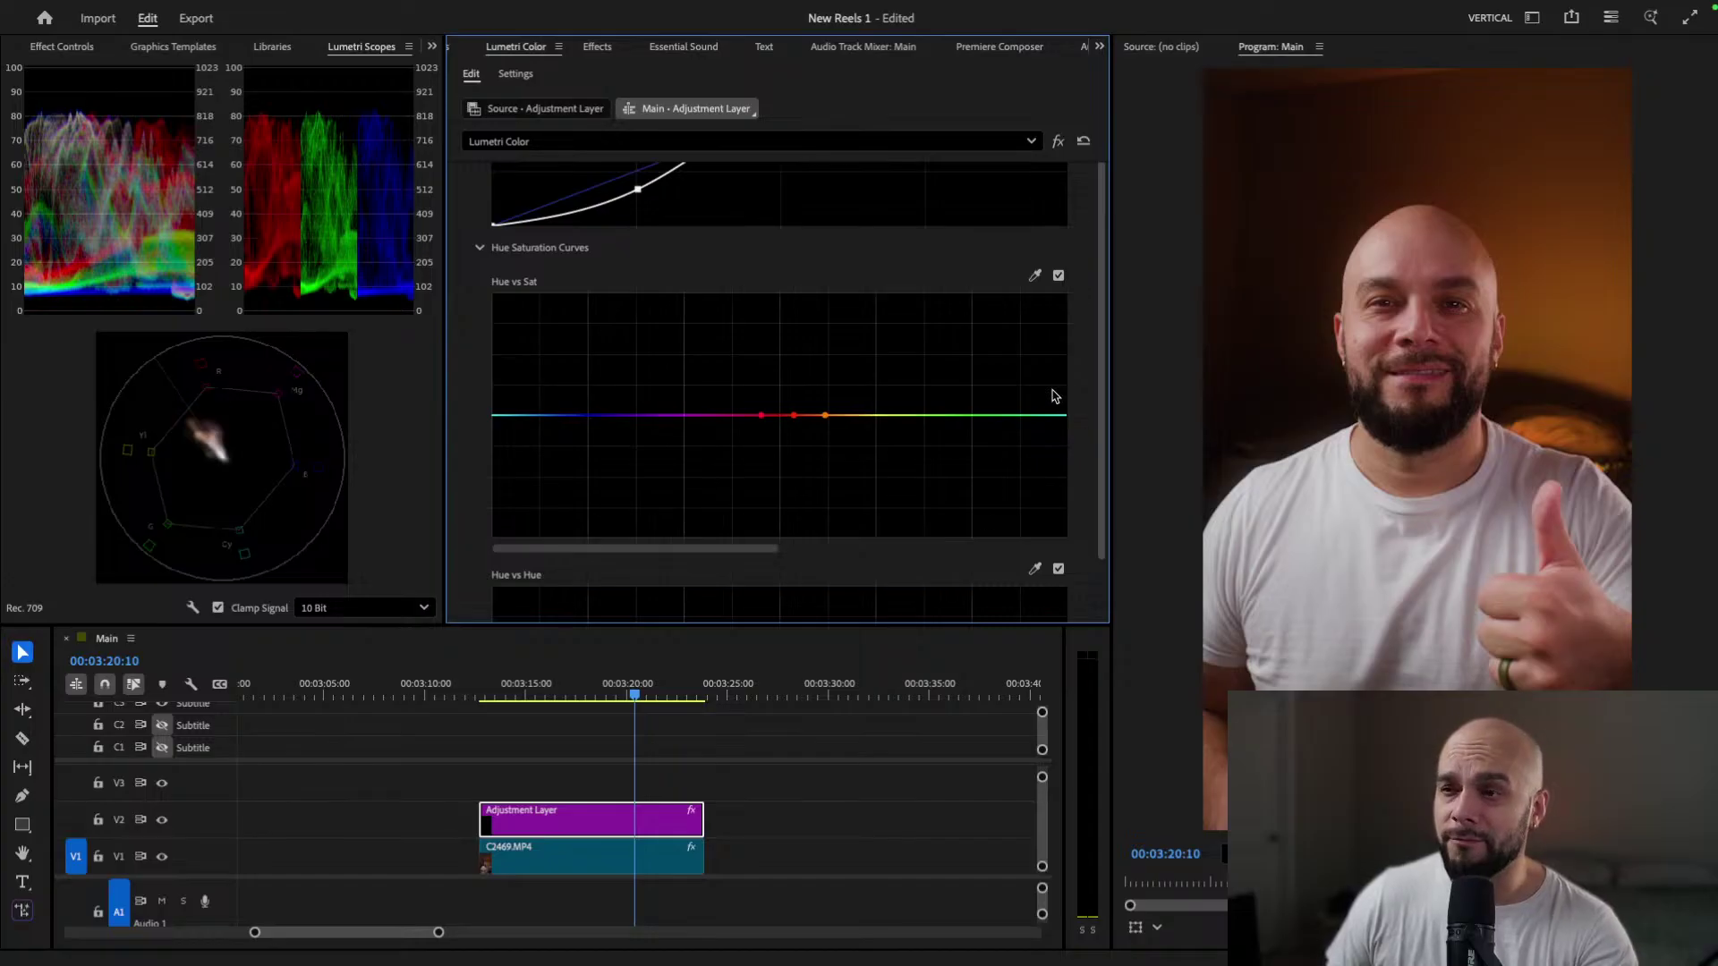
Step: Expand the Basic Correction section and compare the graded and ungraded clip by toggling the visibility of track V2
scroll(1082, 421, up, 5)
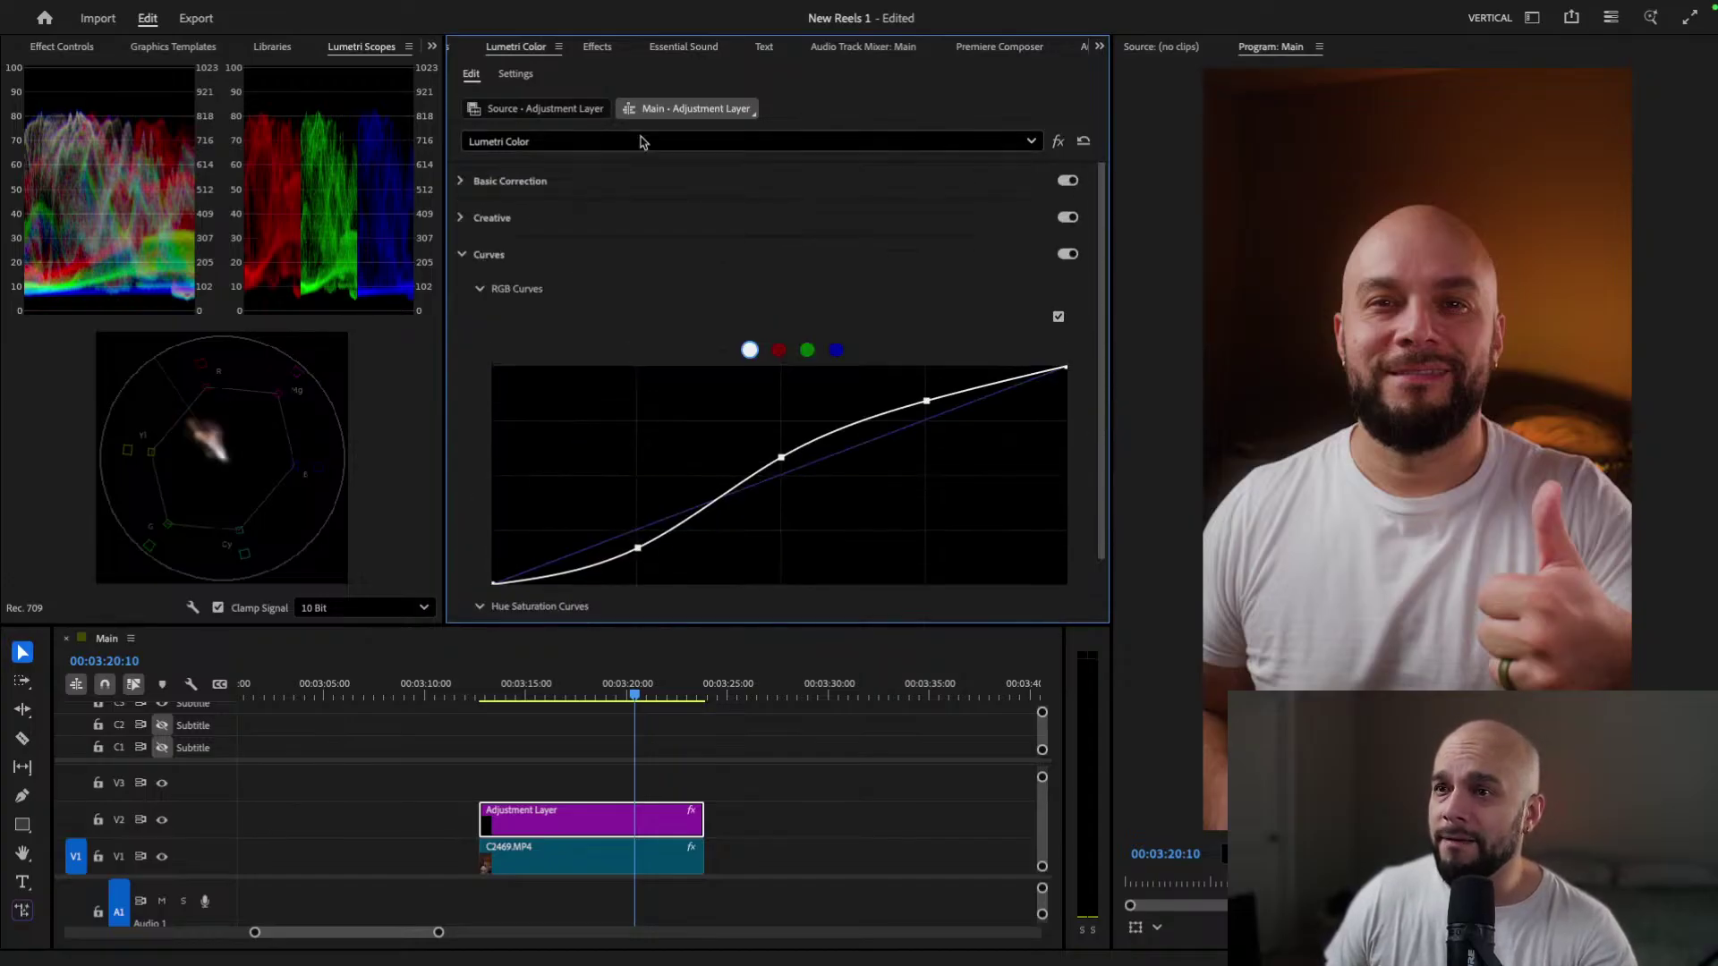
click(462, 181)
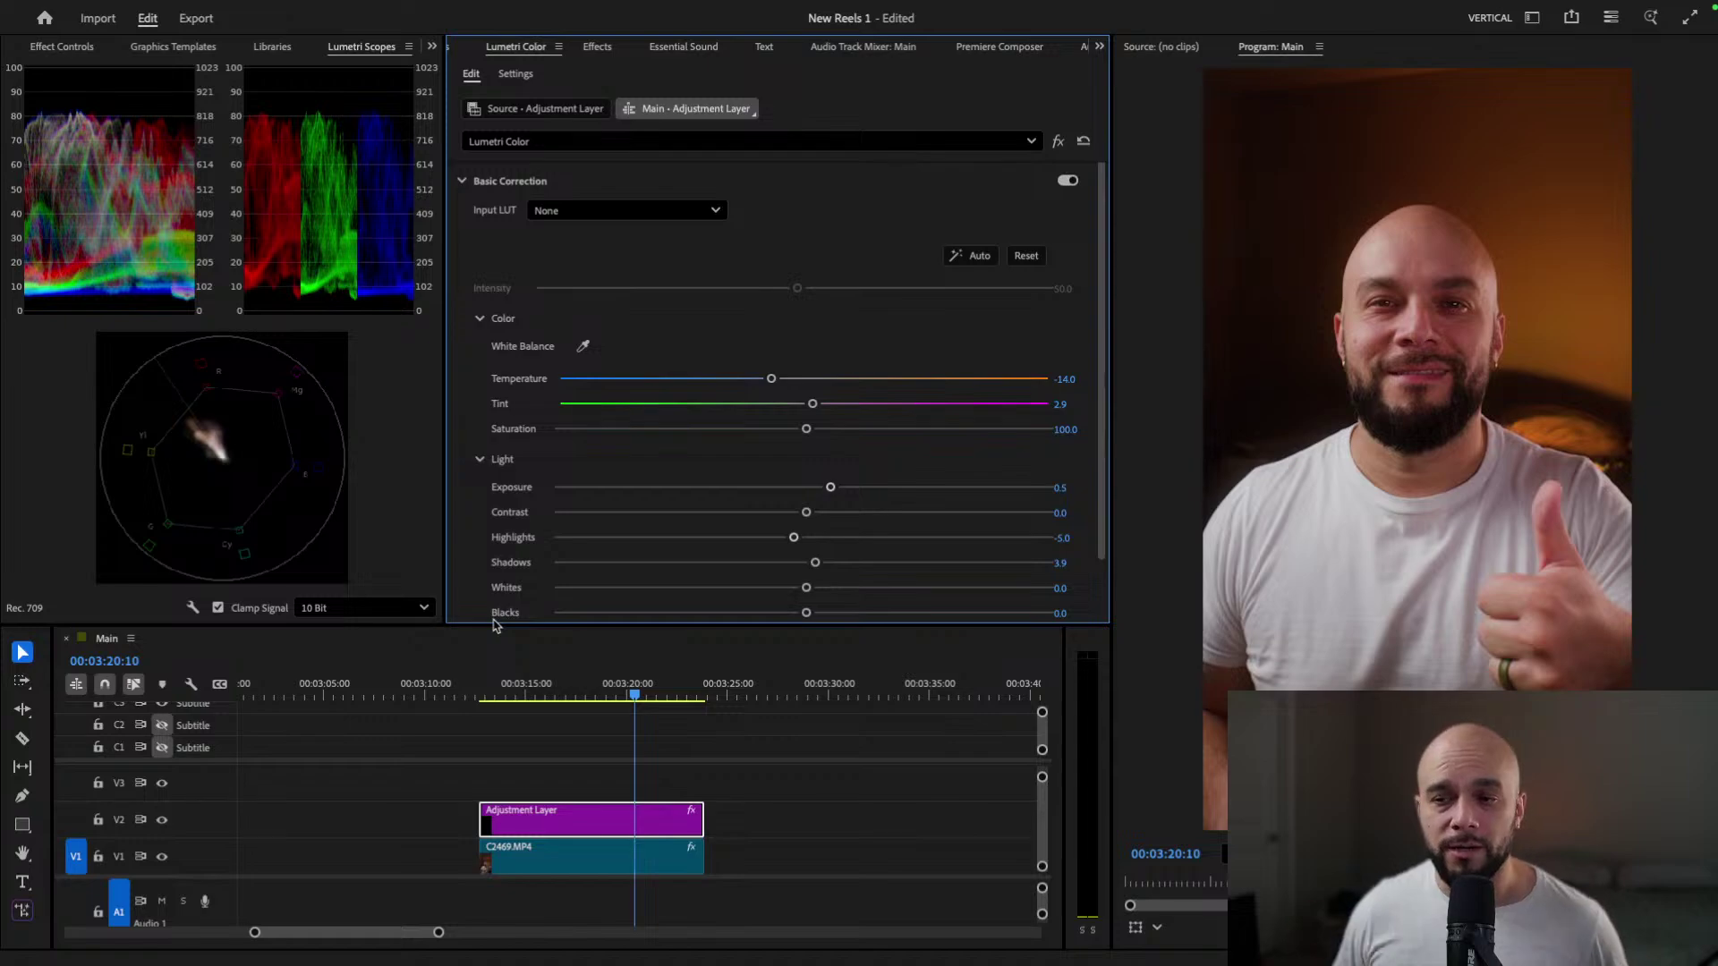
click(212, 830)
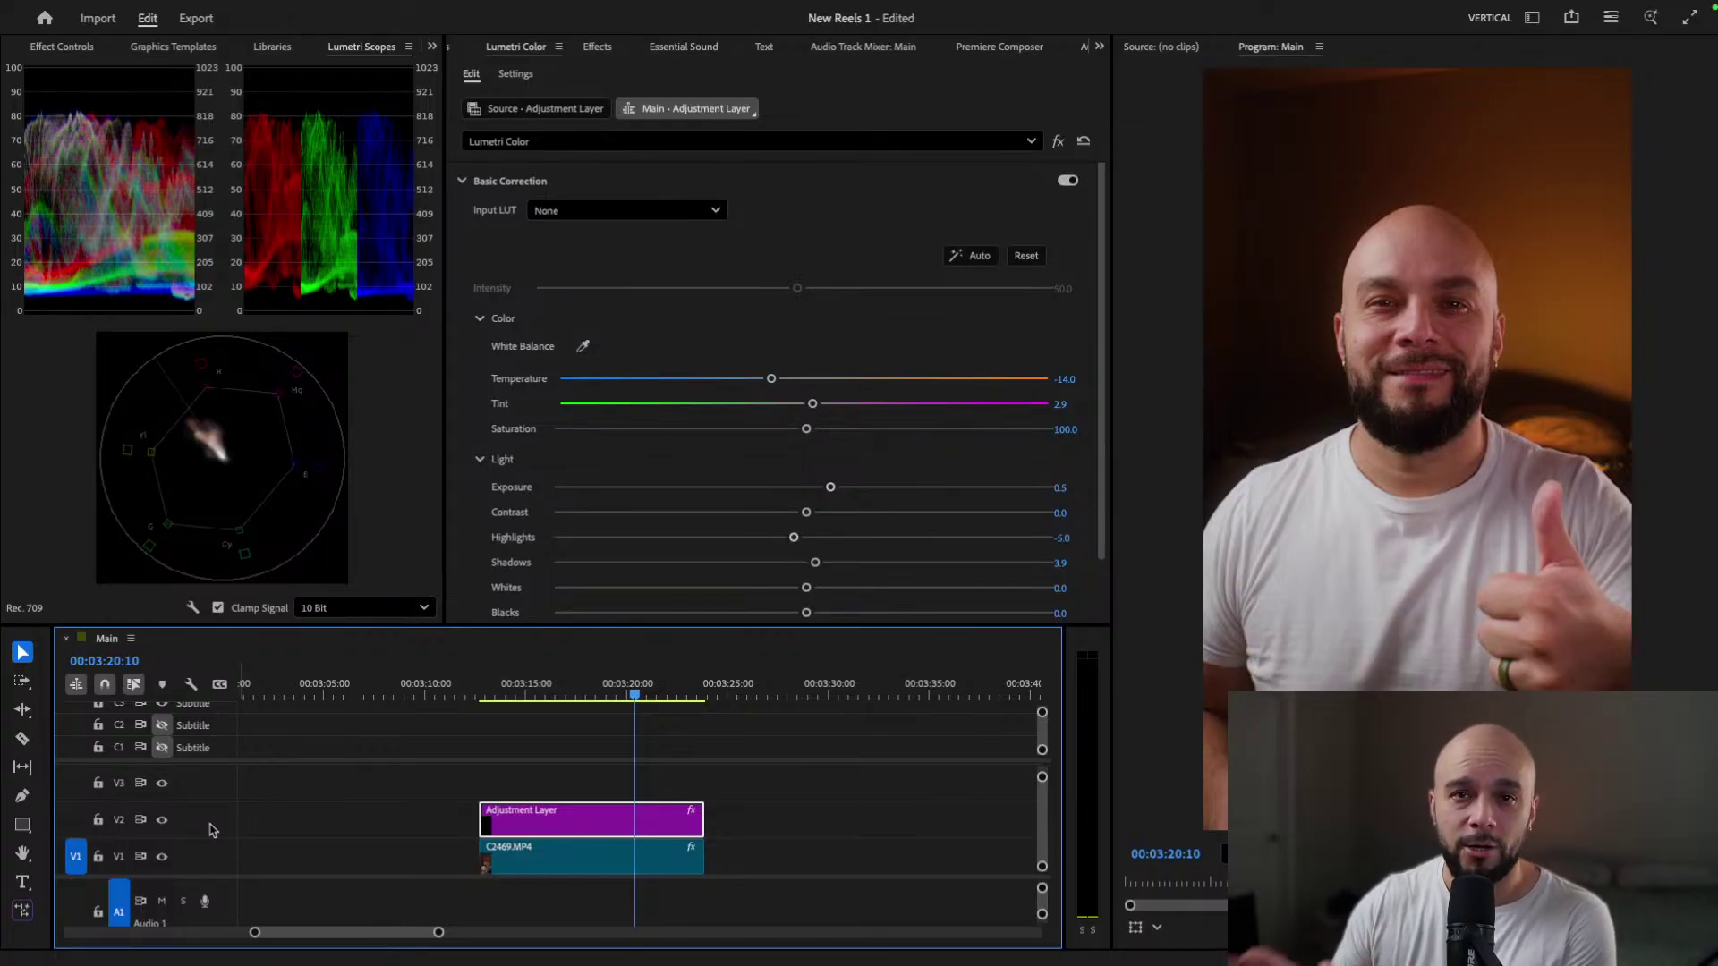
click(162, 821)
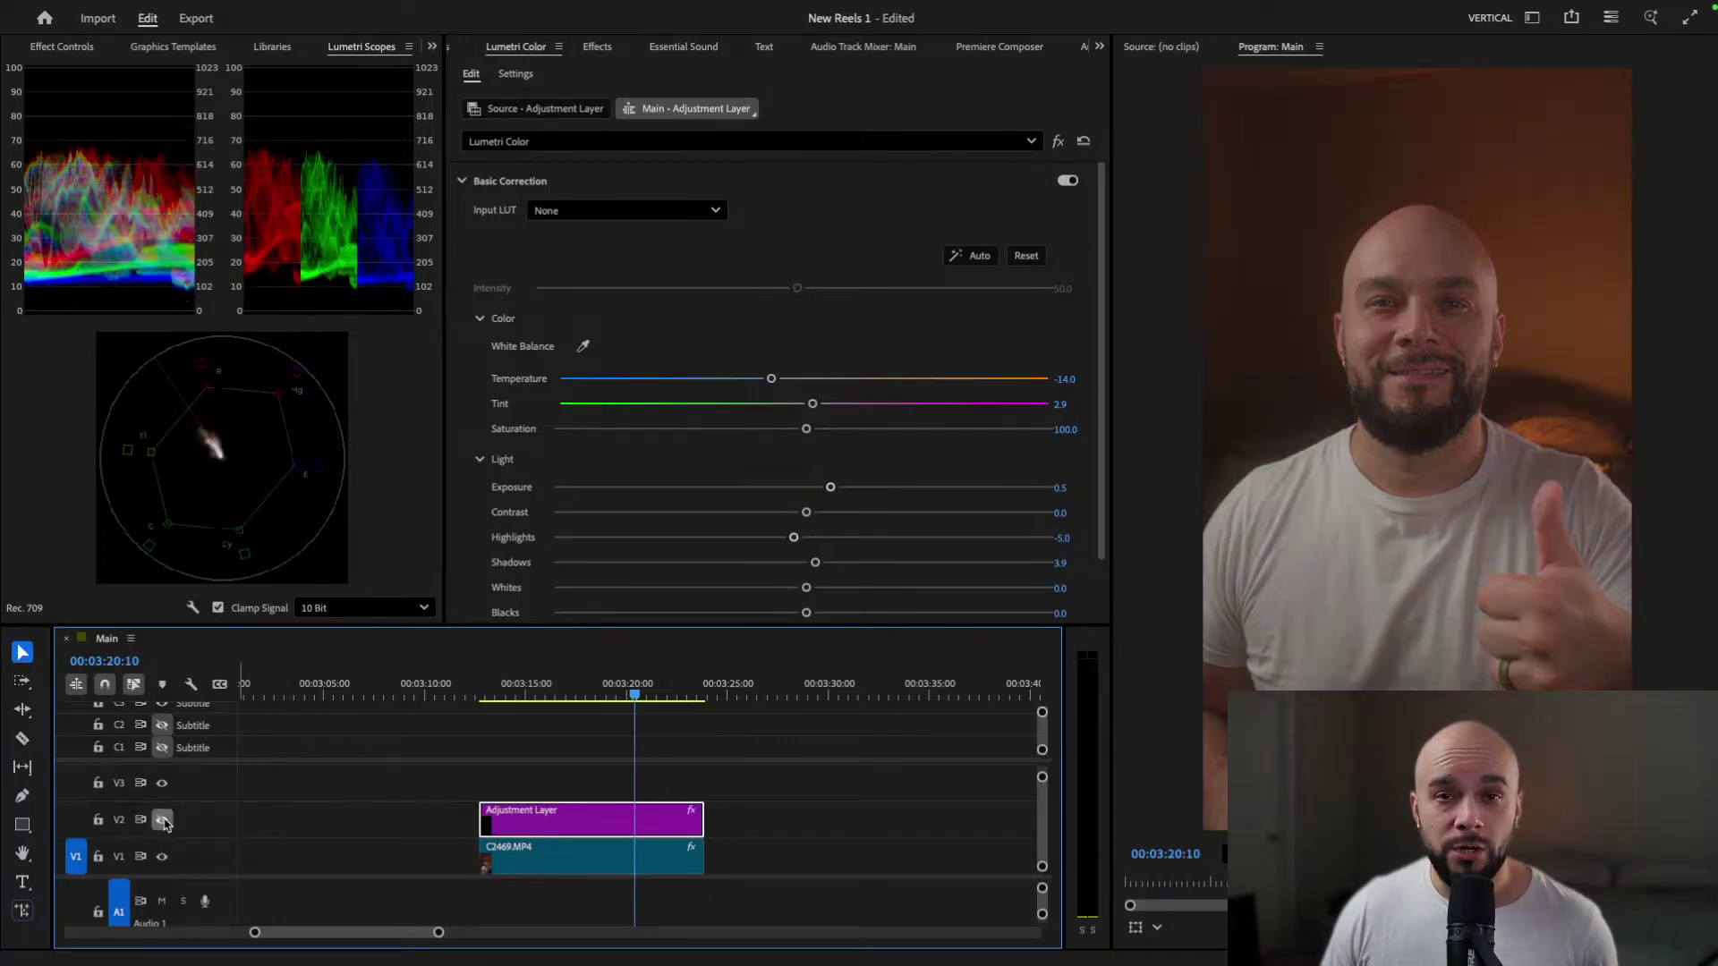
click(162, 820)
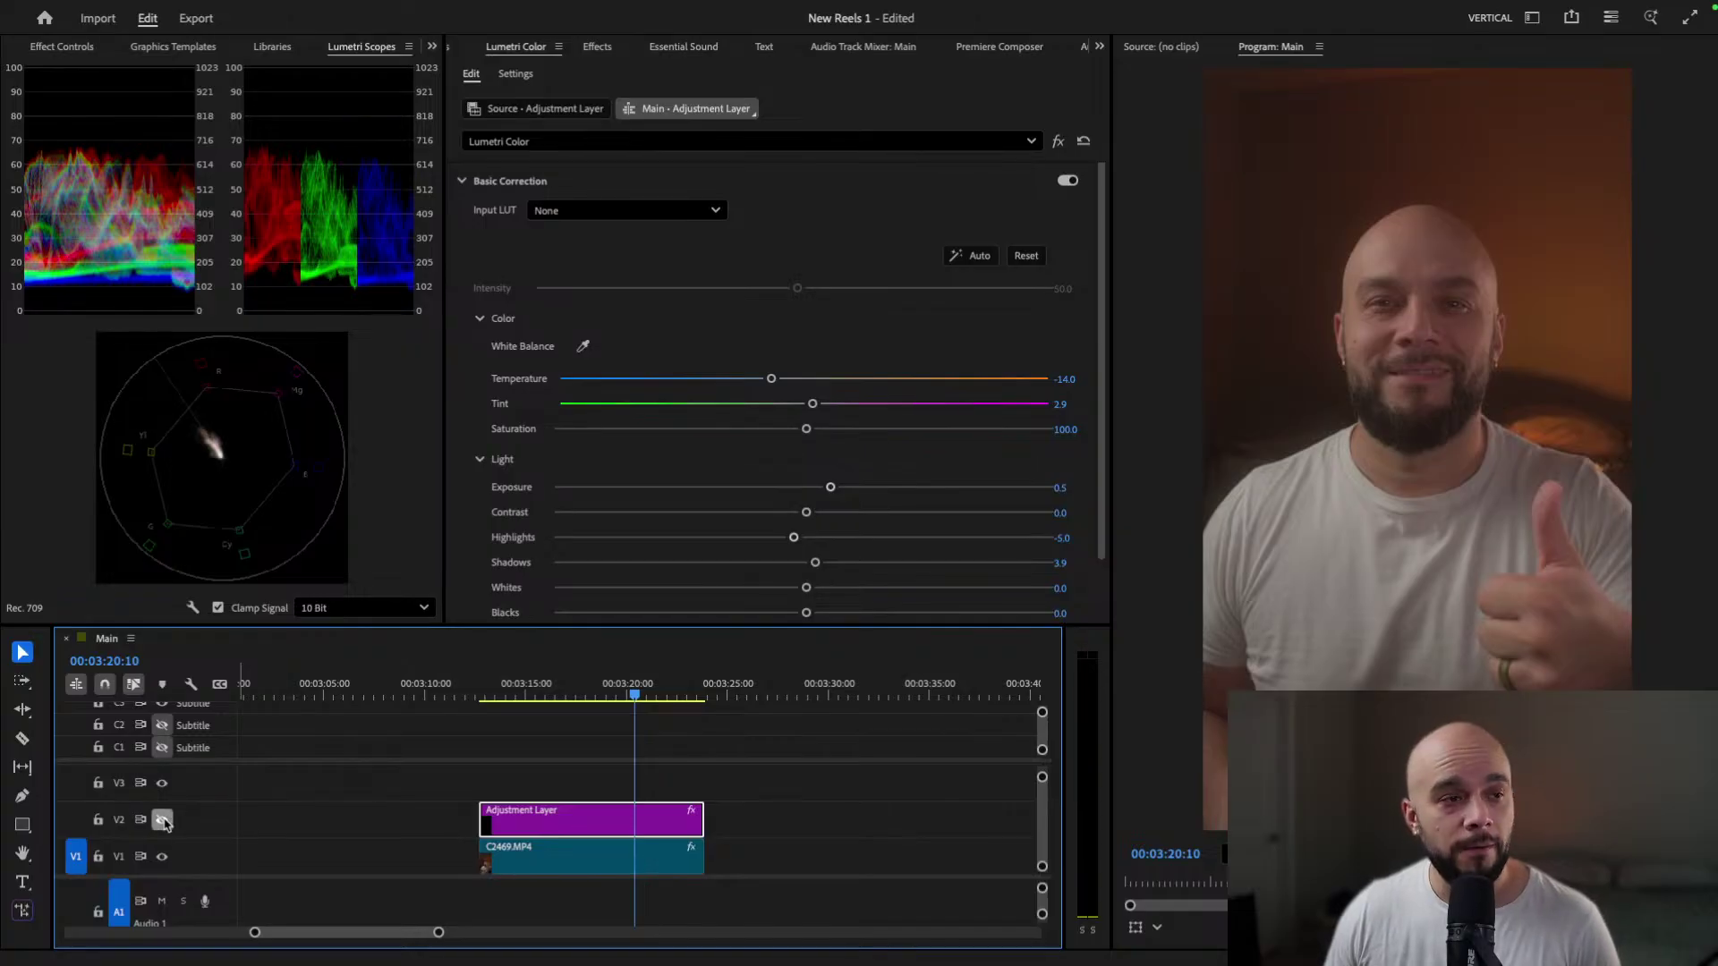